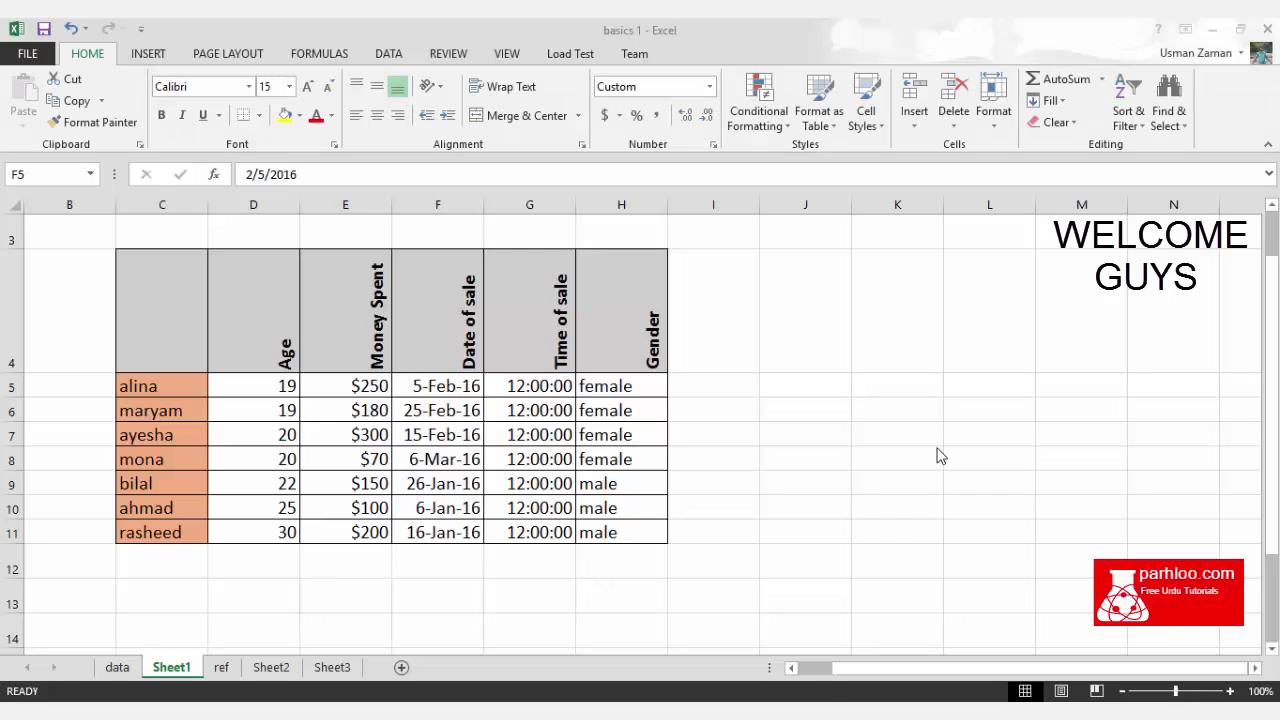
Step: Label K10 'sort' and K11 'filter' beside the date-ordered sales table
{"action": "left_click", "coordinate": [920, 465]}
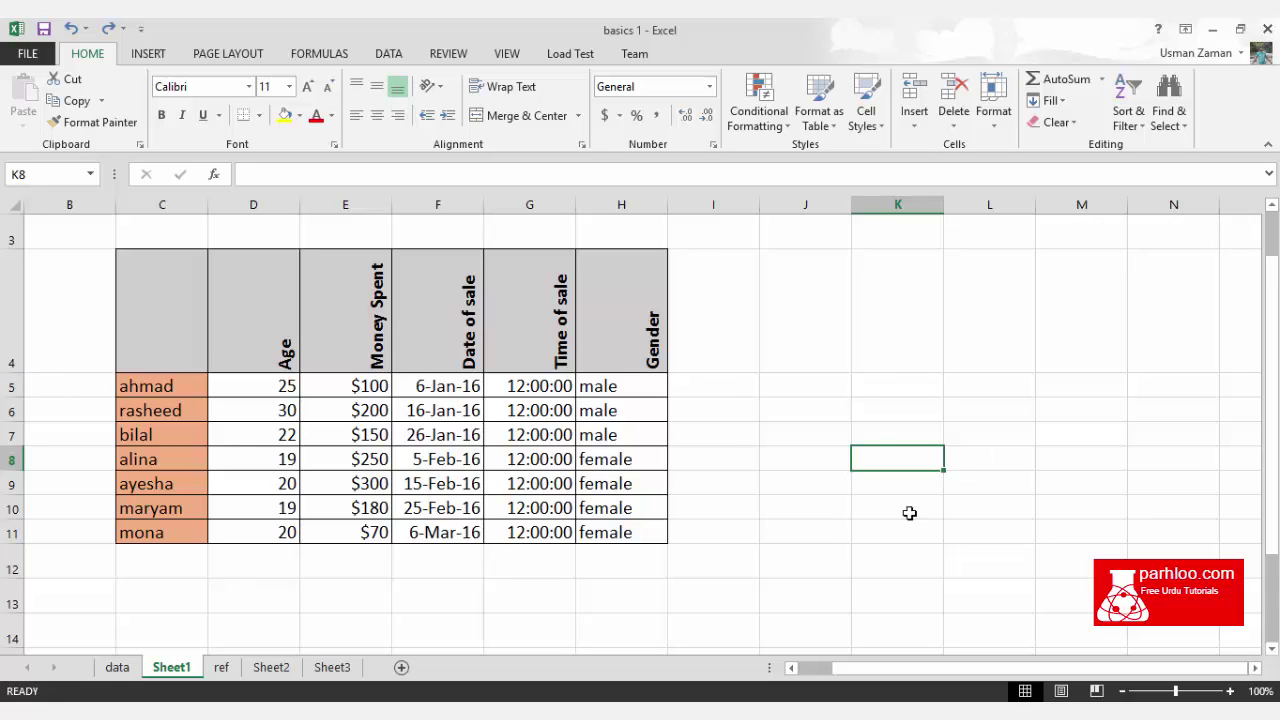
{"action": "left_click", "coordinate": [832, 521]}
{"action": "left_click", "coordinate": [888, 507]}
{"action": "type", "text": "sort"}
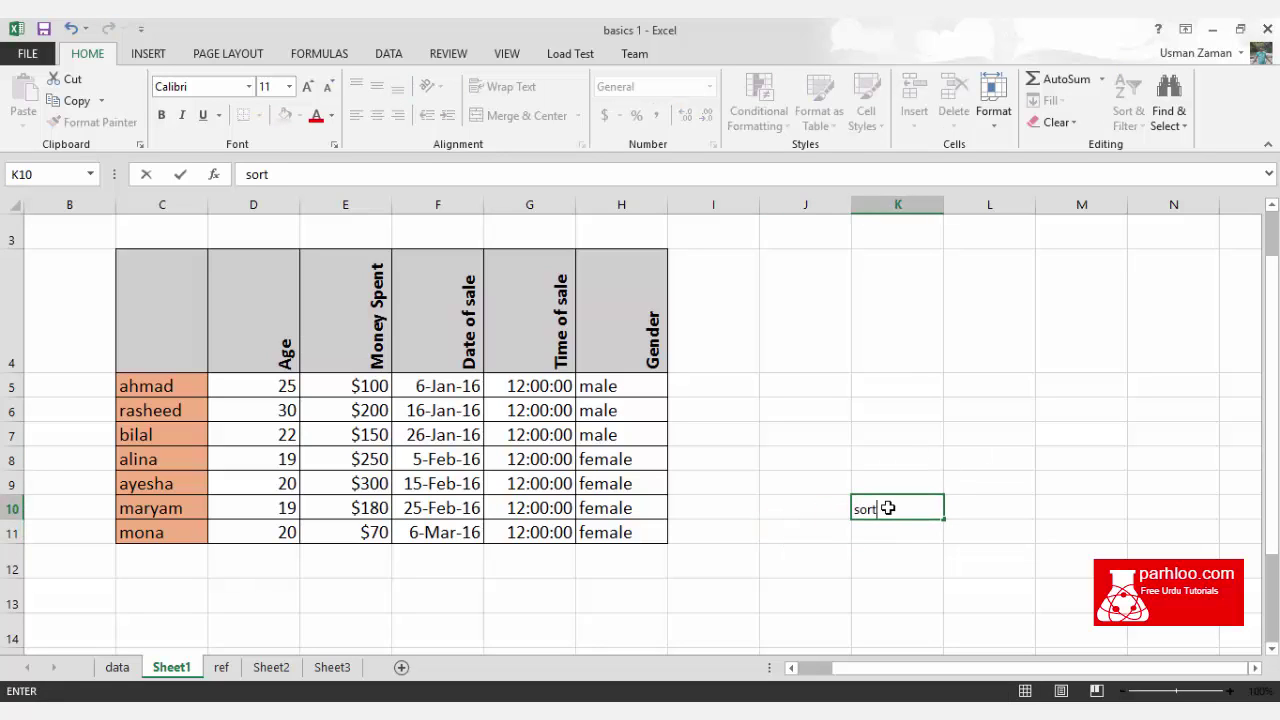
{"action": "key", "text": "Return"}
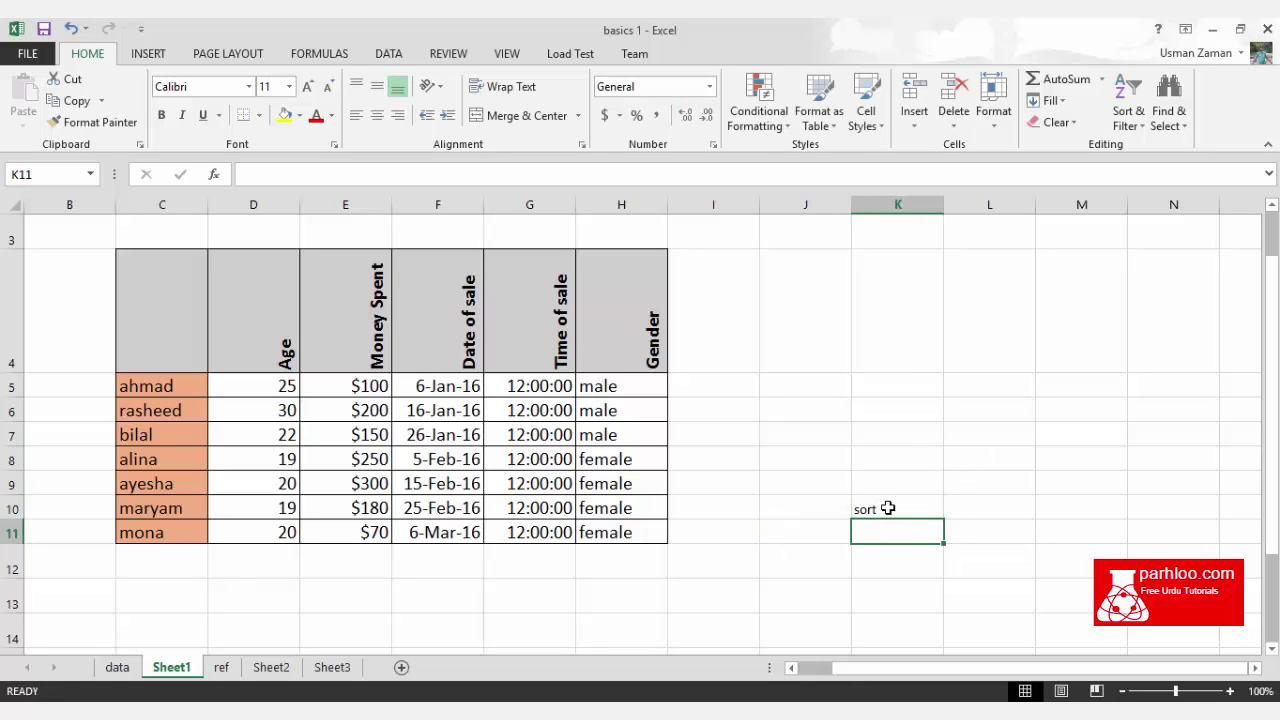
{"action": "type", "text": "filter"}
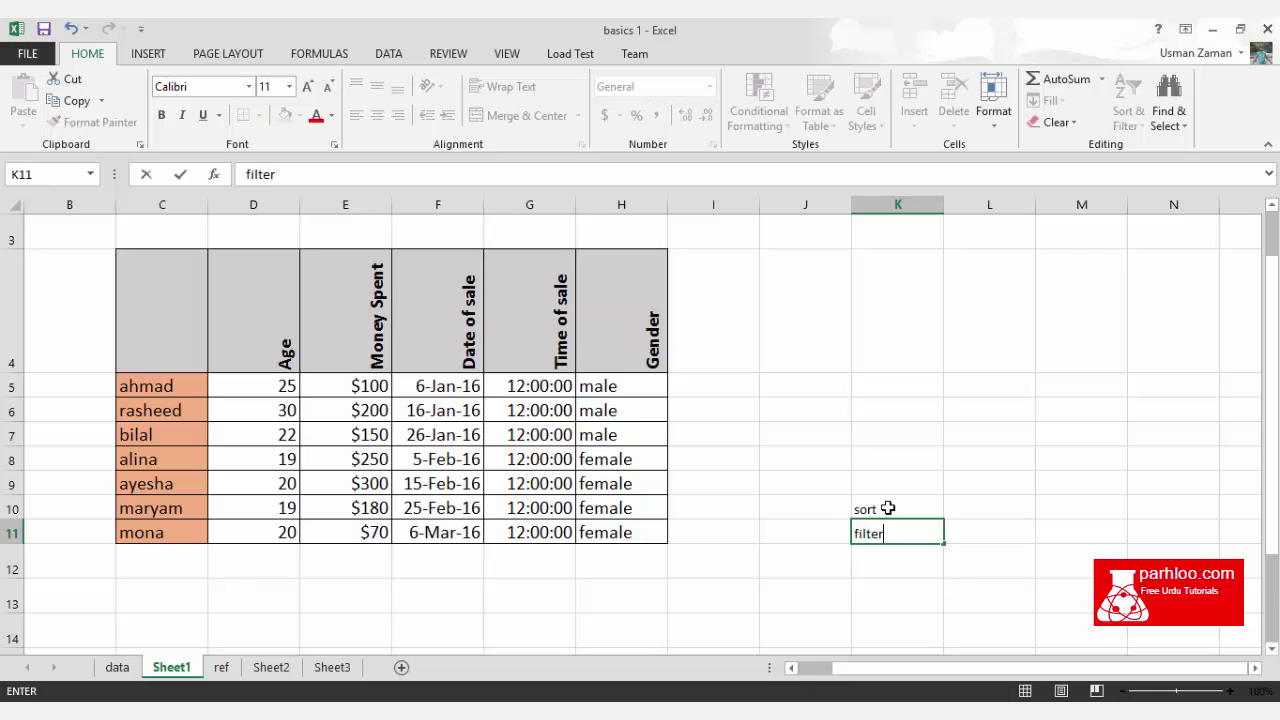
{"action": "left_click", "coordinate": [903, 488]}
{"action": "left_click", "coordinate": [985, 434]}
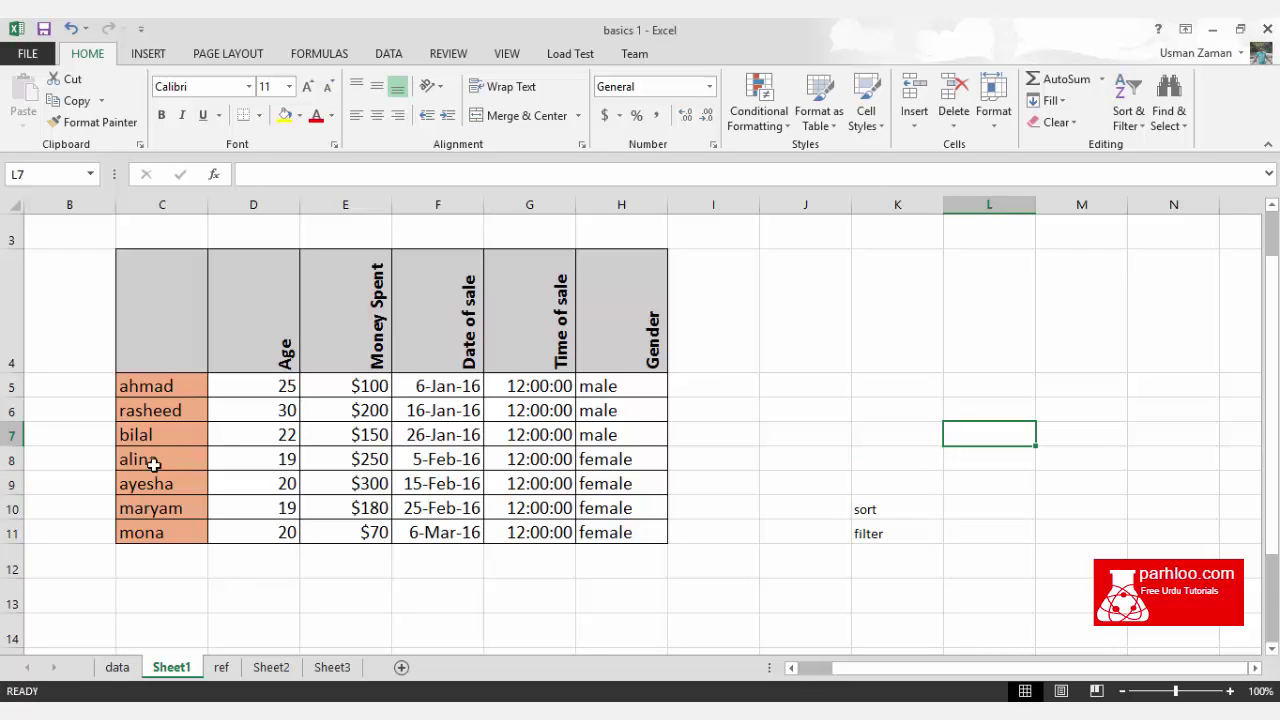
{"action": "left_click", "coordinate": [349, 306]}
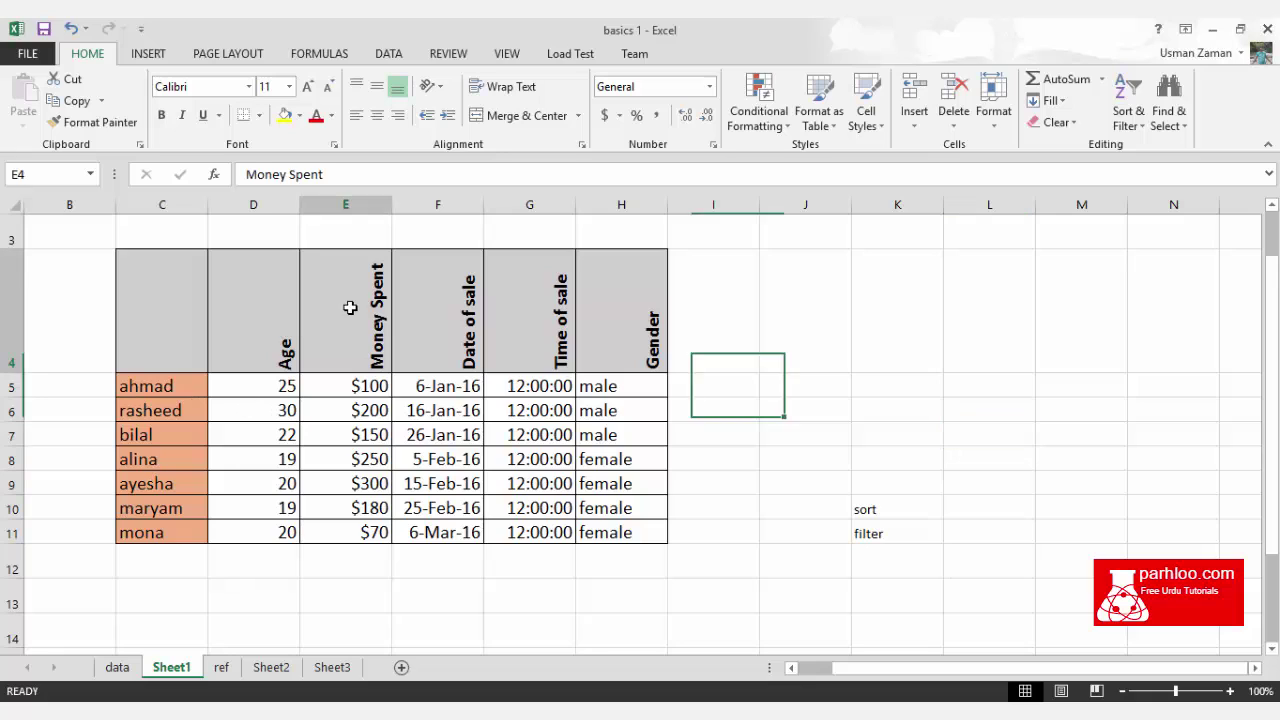
{"action": "left_click", "coordinate": [440, 320]}
{"action": "left_click", "coordinate": [509, 350]}
{"action": "left_click", "coordinate": [605, 335]}
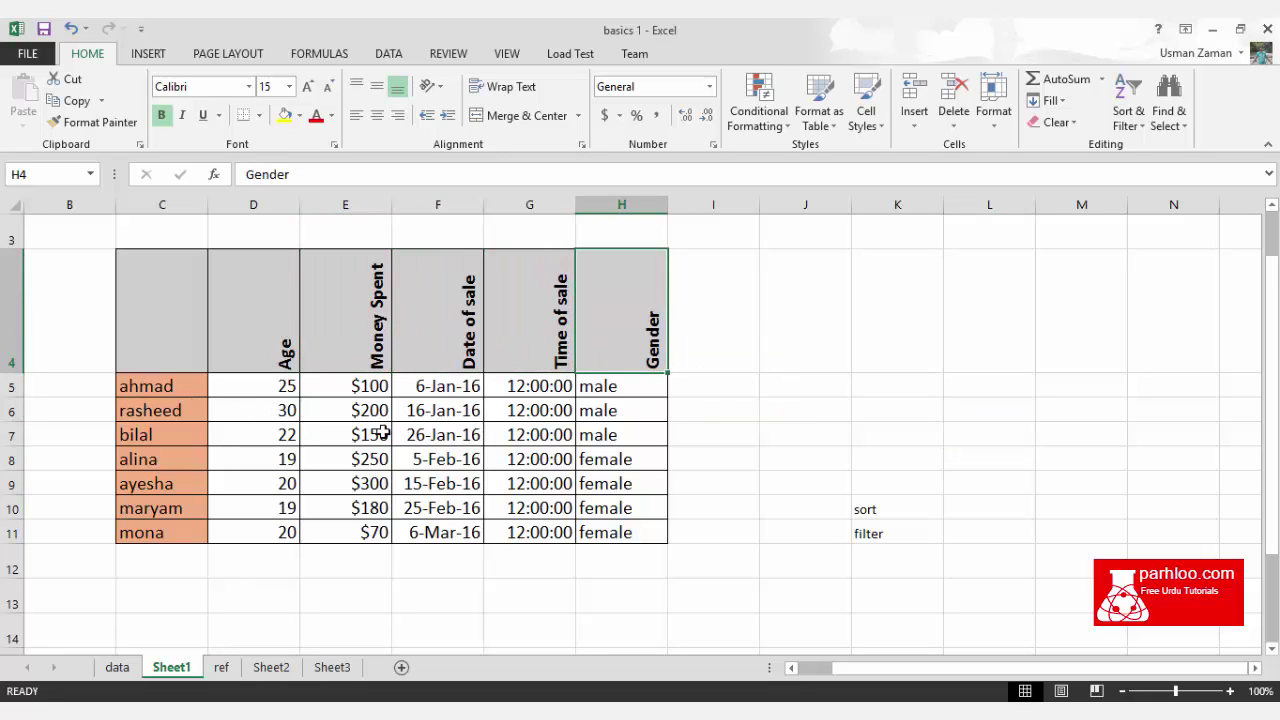
{"action": "left_click", "coordinate": [360, 392]}
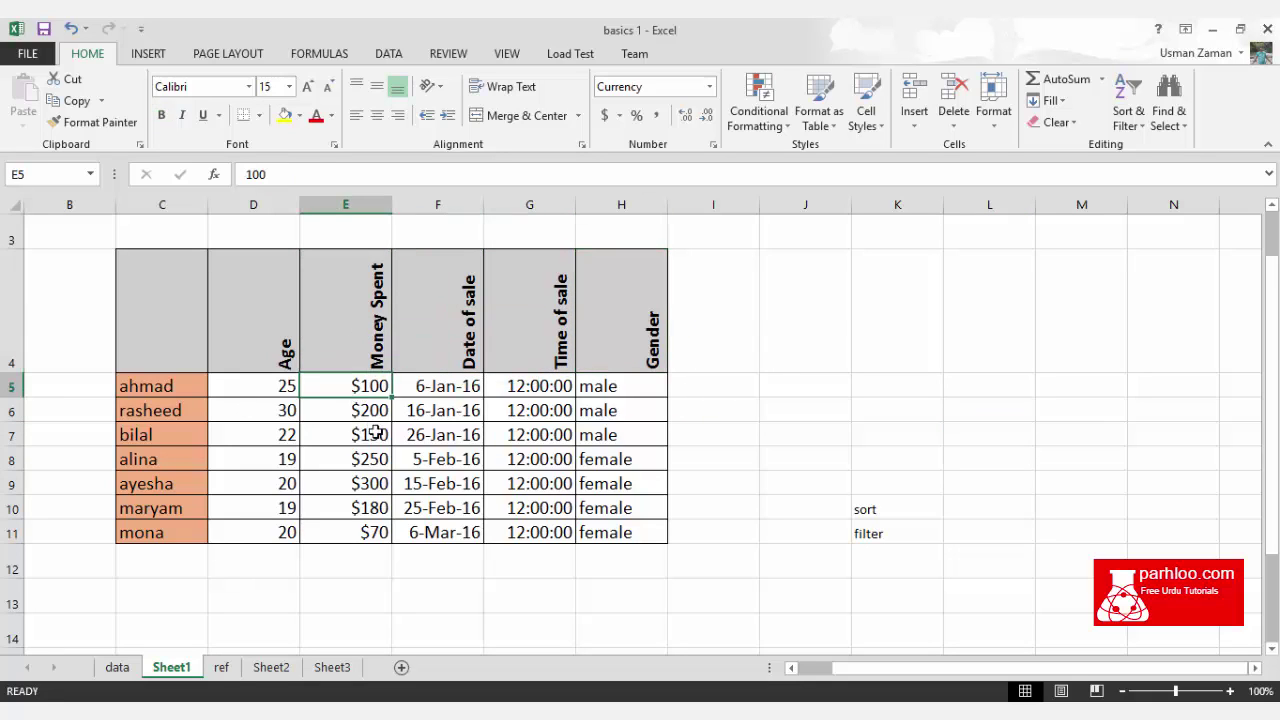
{"action": "right_click", "coordinate": [368, 392]}
{"action": "left_click", "coordinate": [448, 620]}
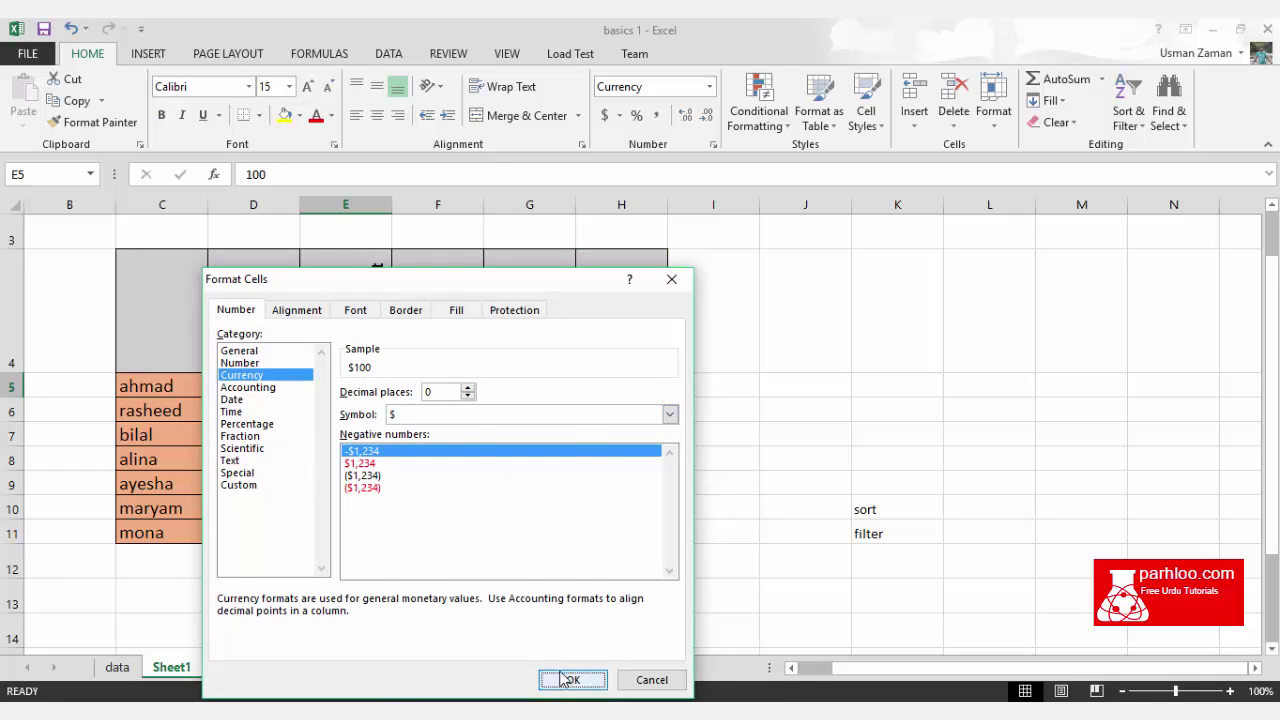
{"action": "left_click", "coordinate": [572, 679]}
{"action": "left_click", "coordinate": [438, 400]}
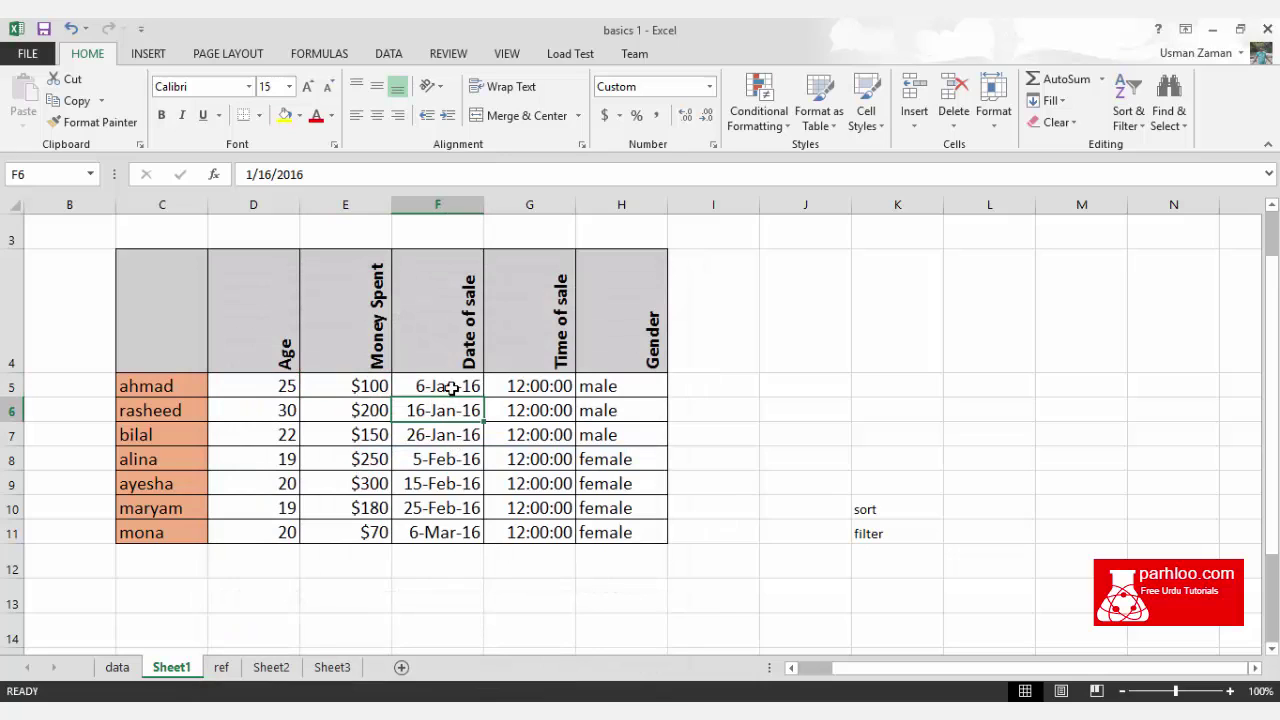
{"action": "left_click", "coordinate": [452, 388]}
{"action": "left_click", "coordinate": [525, 386]}
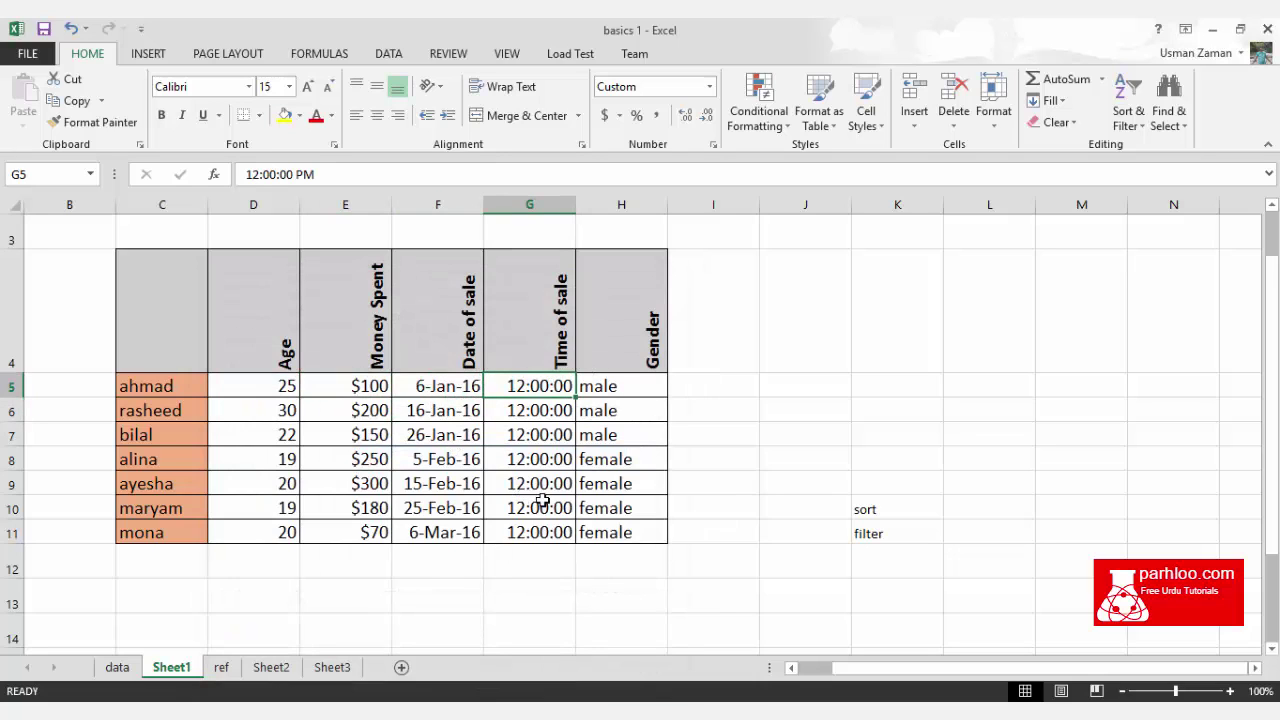
{"action": "left_click", "coordinate": [625, 412]}
{"action": "left_click", "coordinate": [625, 387]}
{"action": "left_click", "coordinate": [630, 508]}
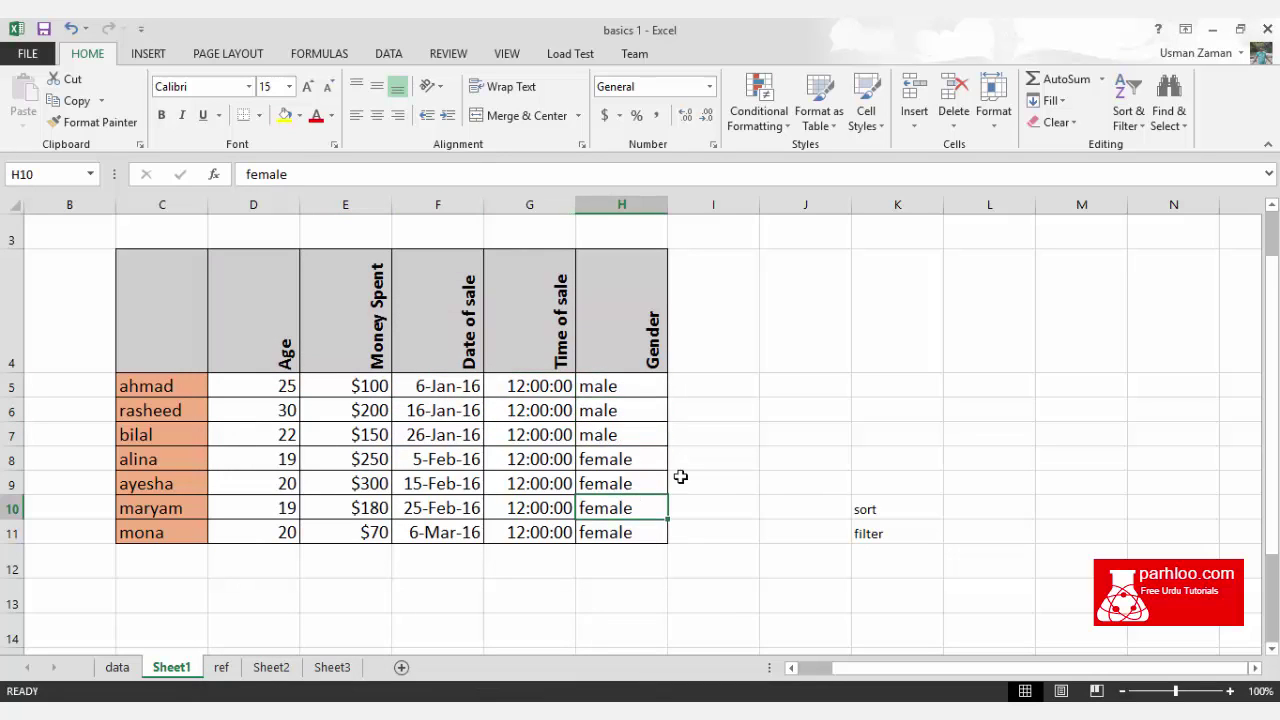
{"action": "key", "text": "Right"}
{"action": "key", "text": "Right"}
{"action": "key", "text": "Up"}
{"action": "key", "text": "Up"}
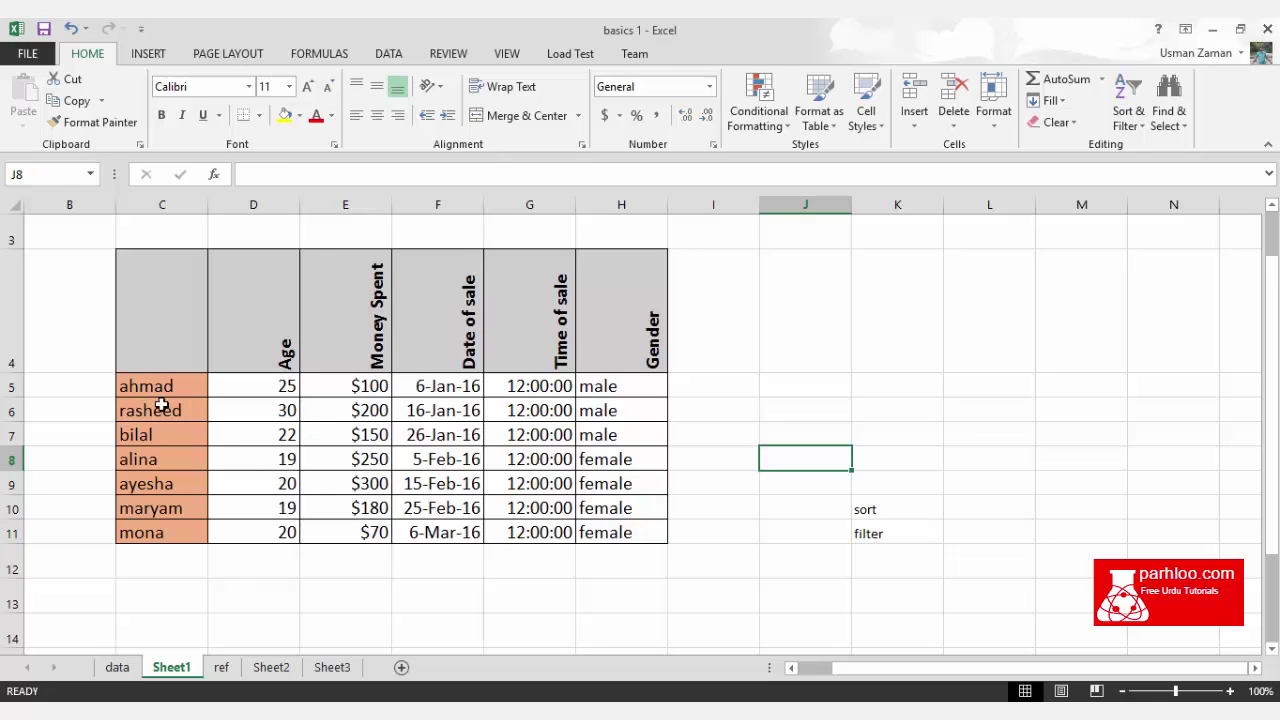
{"action": "left_click_drag", "start_coordinate": [182, 385], "coordinate": [177, 530]}
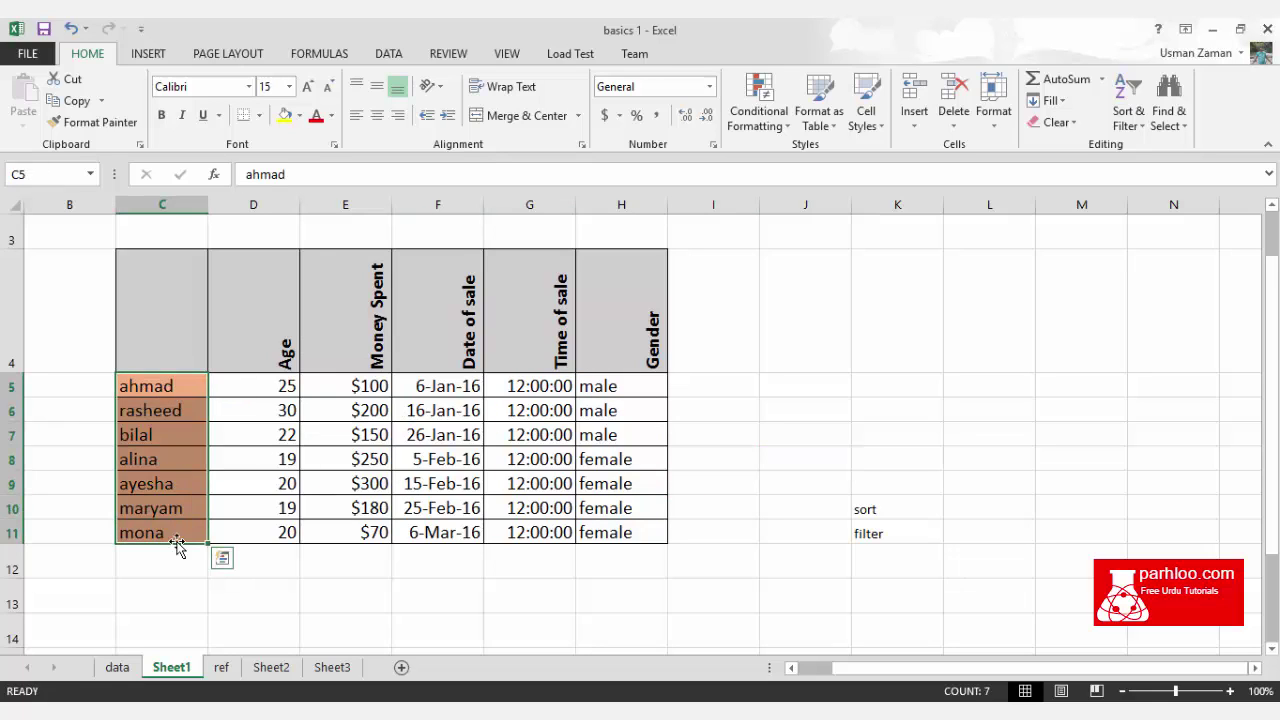
{"action": "left_click", "coordinate": [1128, 104]}
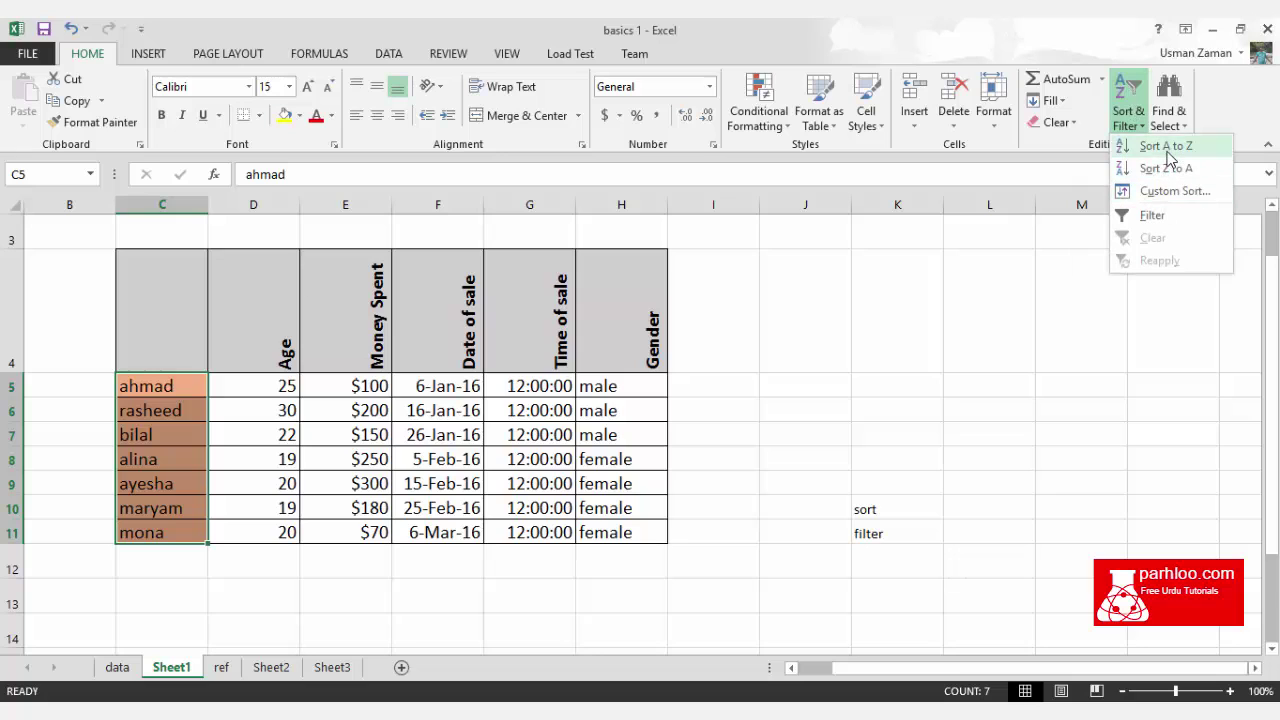
{"action": "left_click", "coordinate": [1166, 147]}
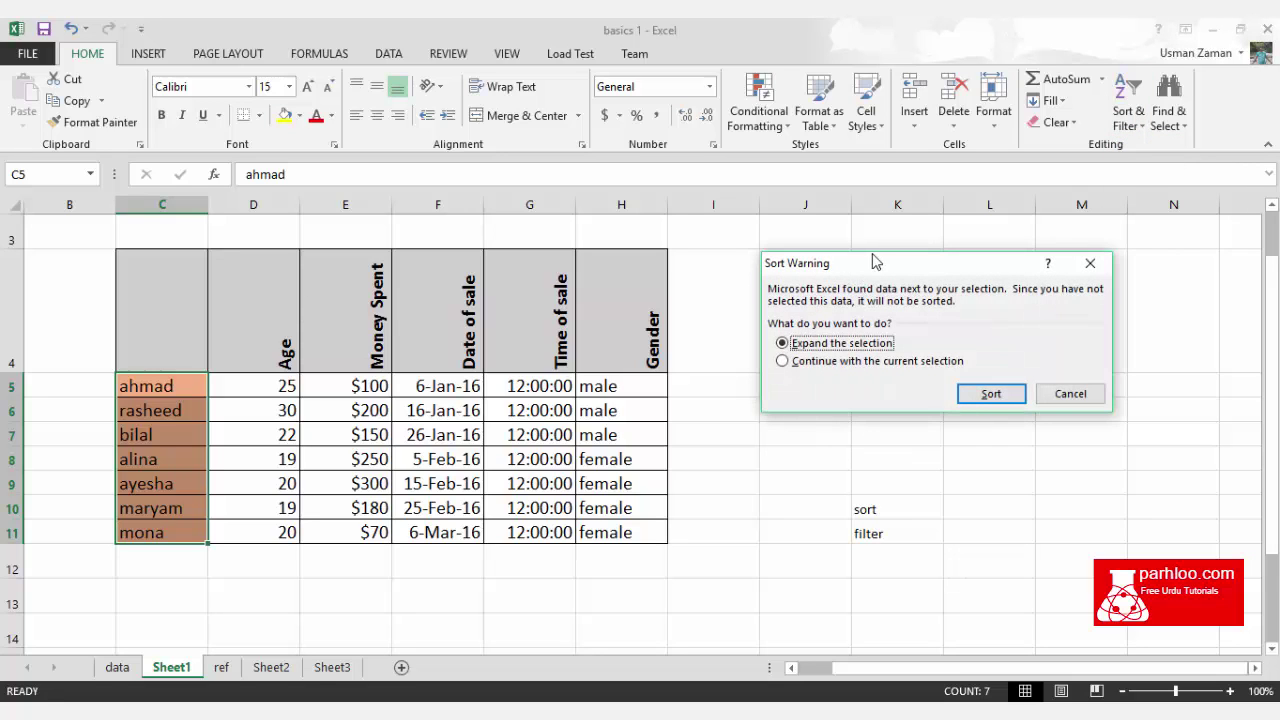
{"action": "mouse_move", "coordinate": [874, 258]}
{"action": "left_mouse_down"}
{"action": "mouse_move", "coordinate": [674, 265]}
{"action": "mouse_move", "coordinate": [717, 266]}
{"action": "mouse_move", "coordinate": [741, 246]}
{"action": "left_mouse_up"}
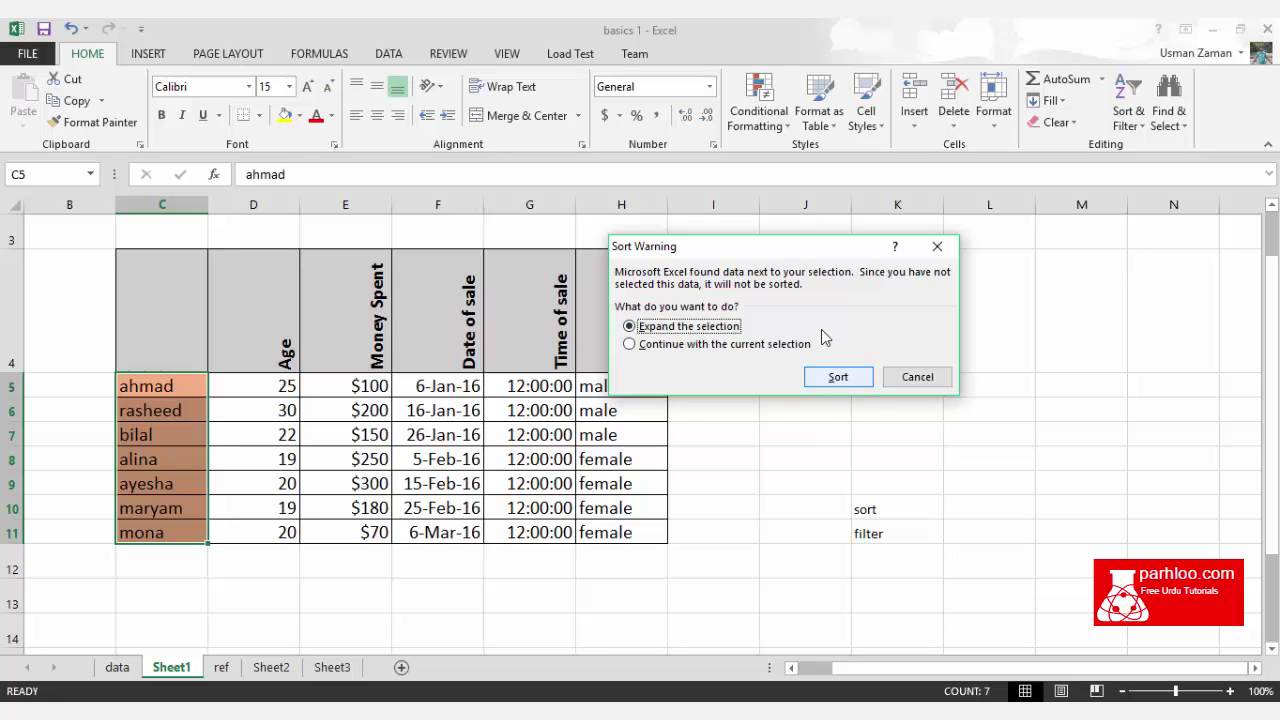
{"action": "left_click_drag", "start_coordinate": [841, 249], "coordinate": [897, 239]}
{"action": "left_click", "coordinate": [750, 335]}
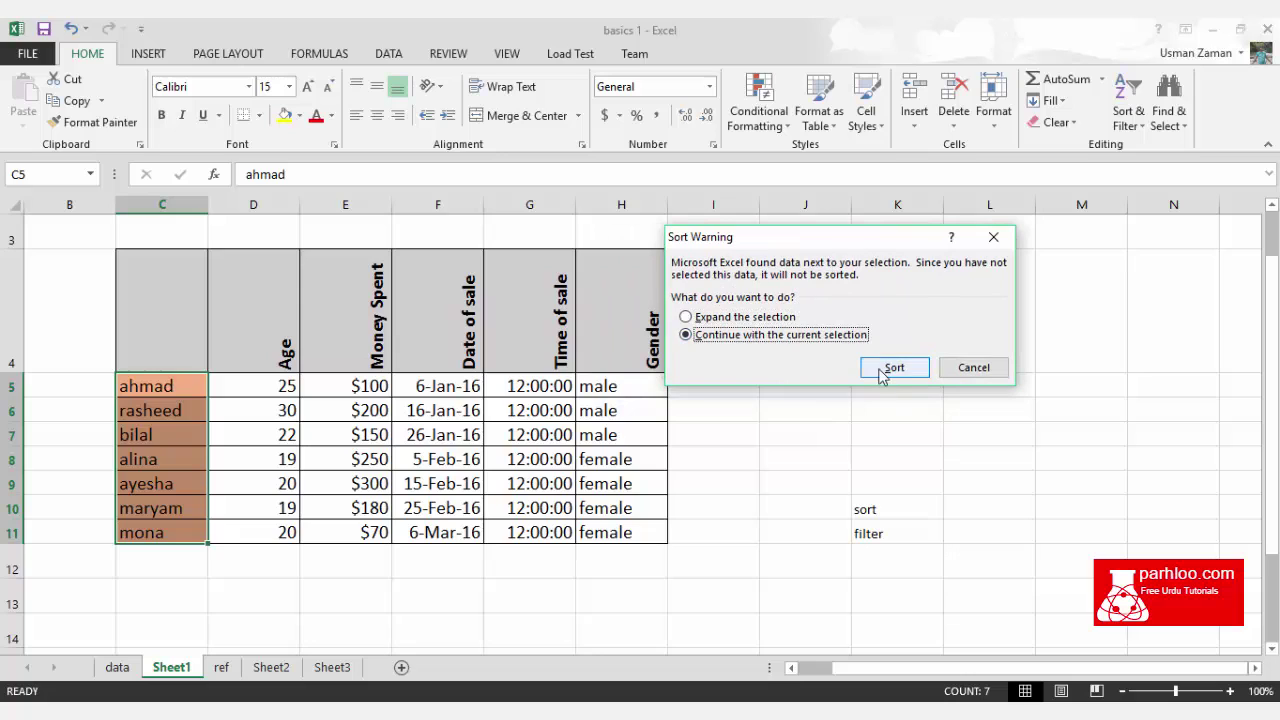
{"action": "left_click", "coordinate": [892, 367]}
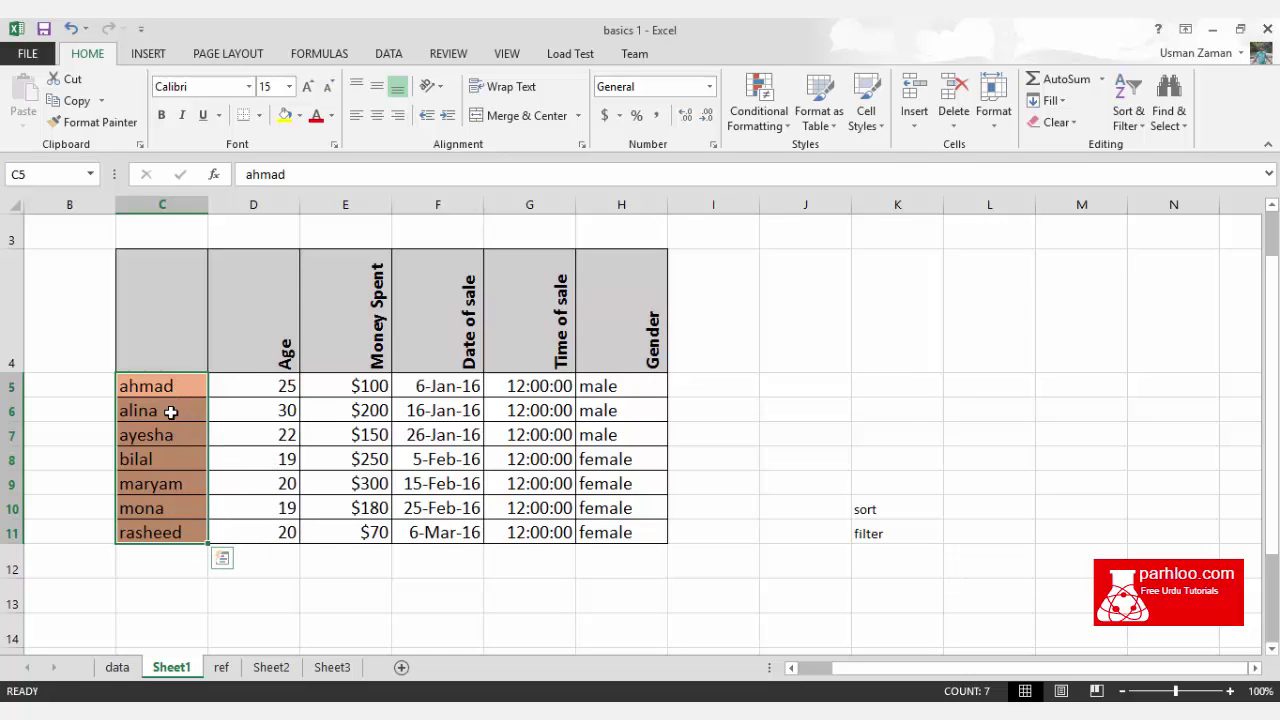
{"action": "key", "text": "ctrl+z"}
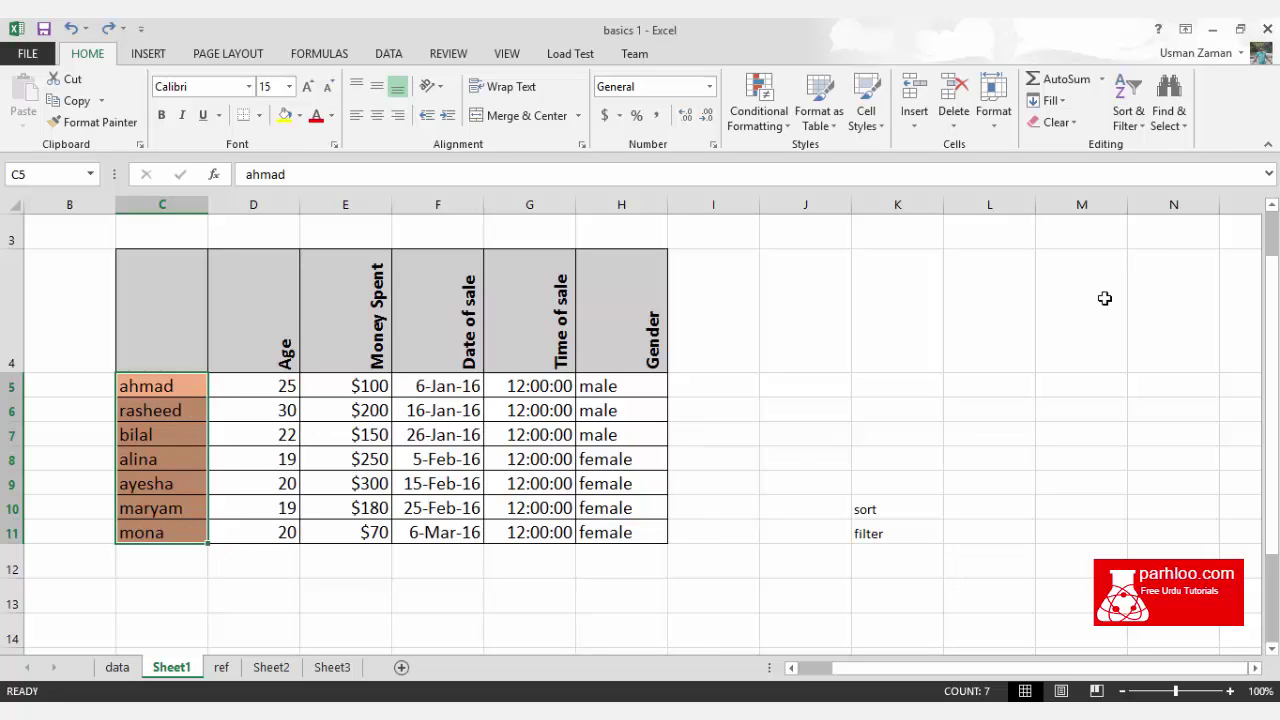
Step: Sort the whole table by name A to Z, then undo and redo that sort
{"action": "left_click", "coordinate": [1128, 112]}
{"action": "left_click", "coordinate": [1150, 168]}
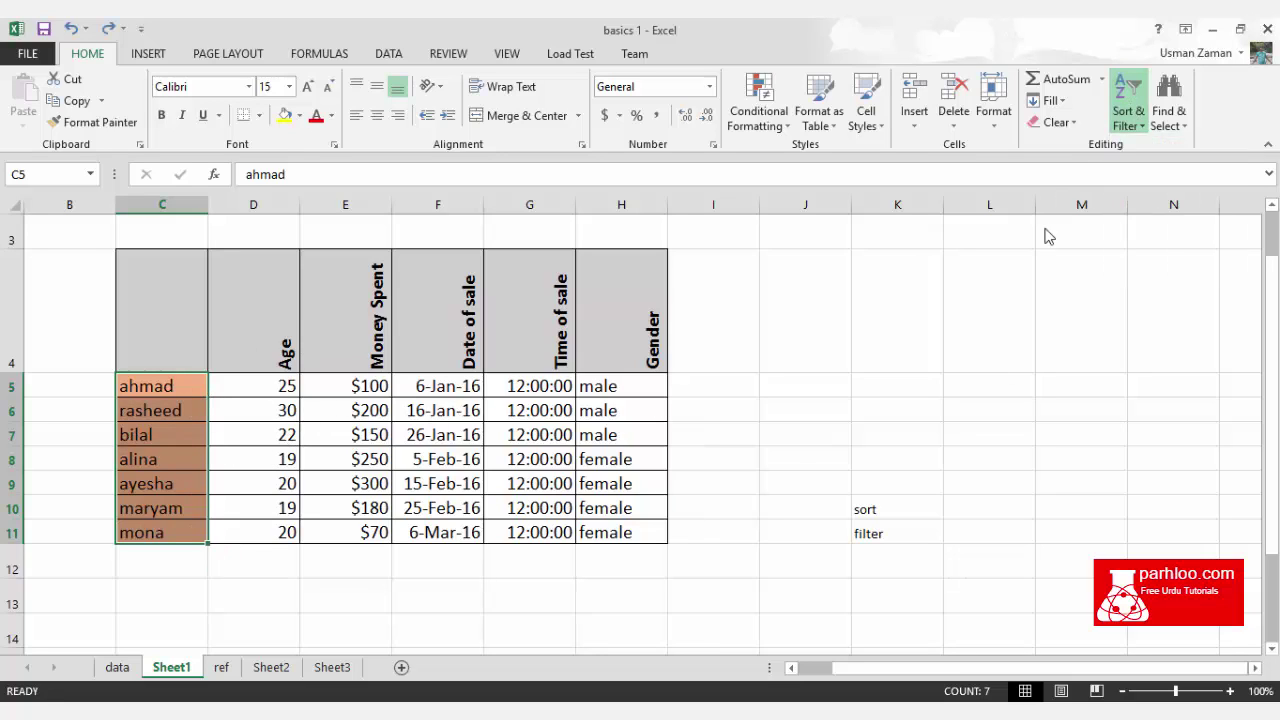
{"action": "left_click", "coordinate": [927, 369]}
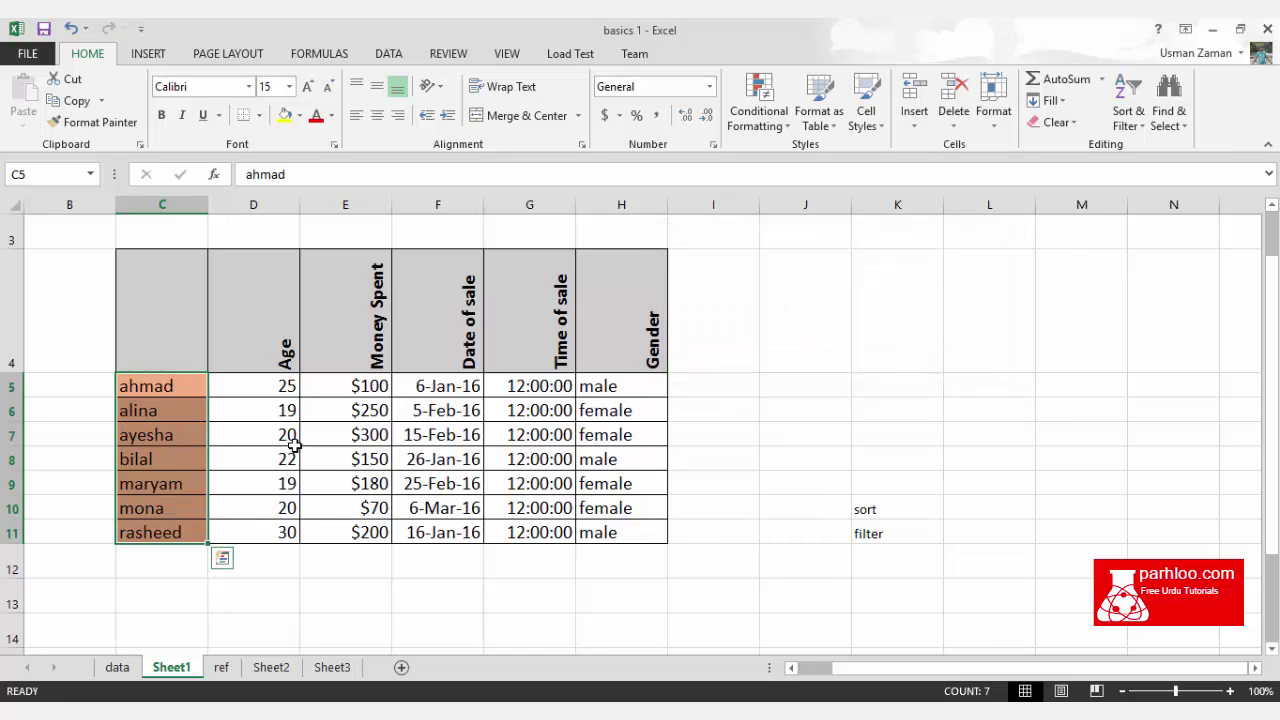
{"action": "left_click", "coordinate": [455, 592]}
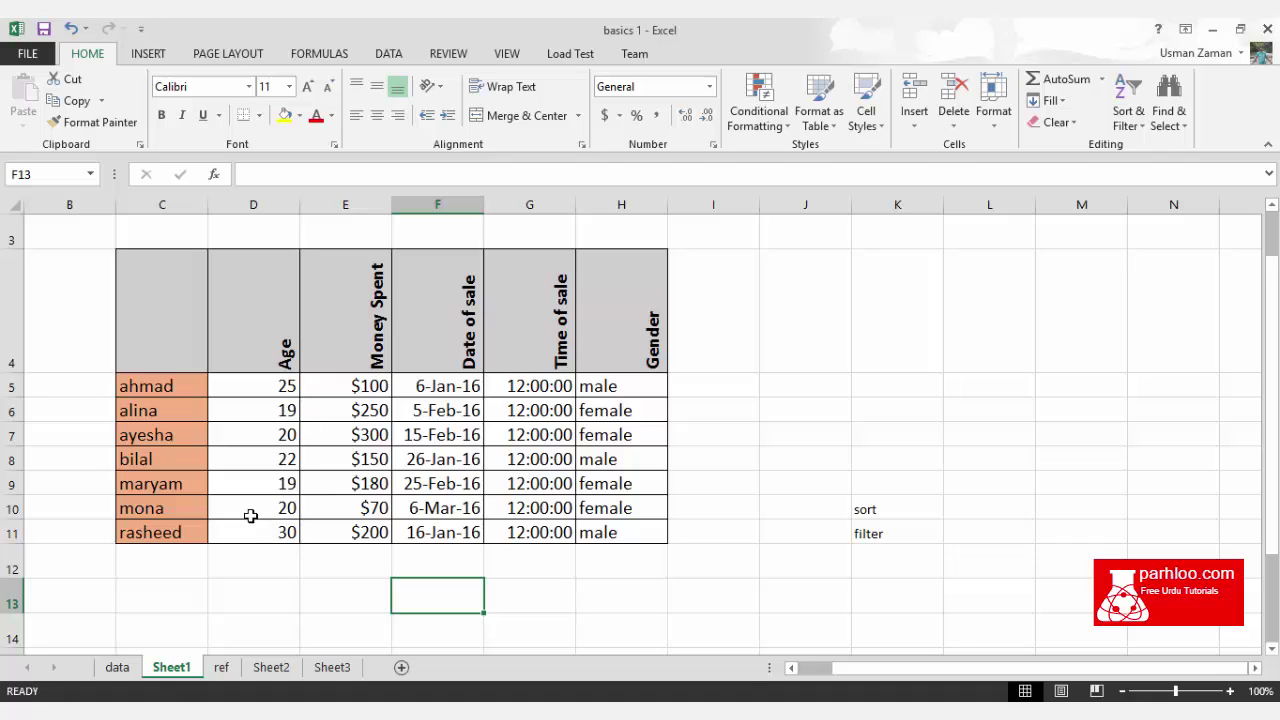
{"action": "key", "text": "ctrl+z"}
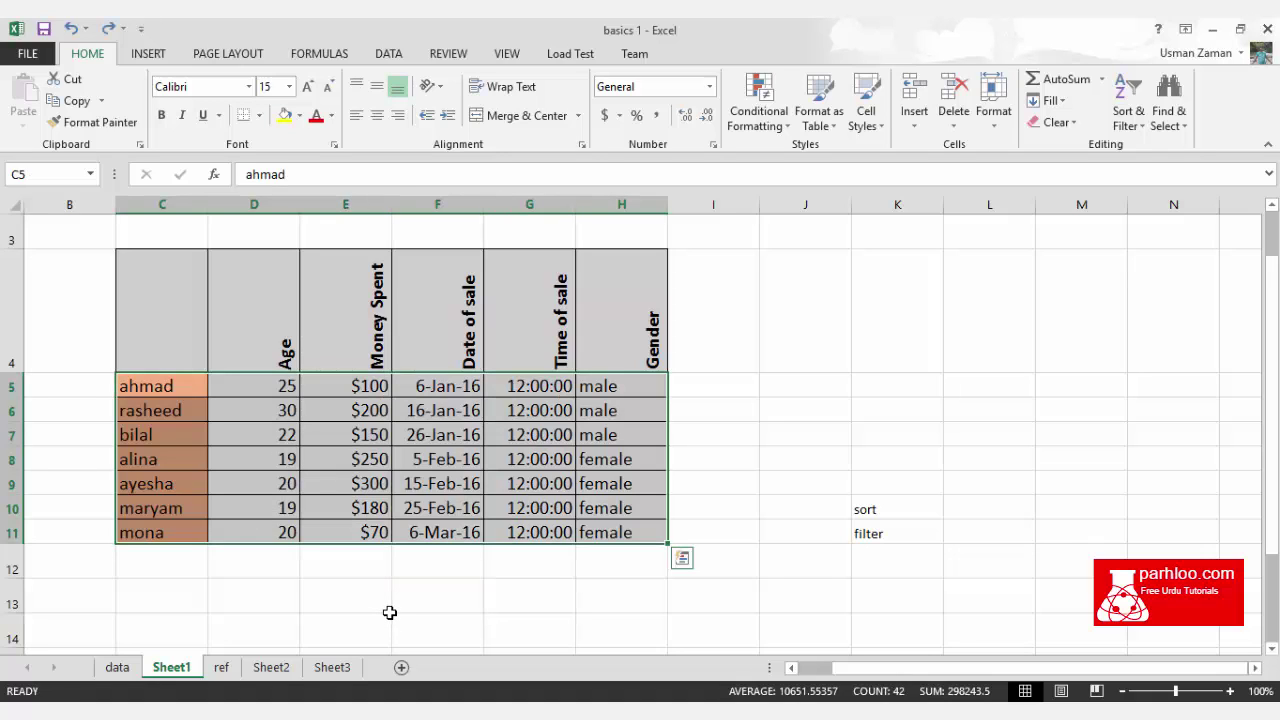
{"action": "key", "text": "ctrl+y"}
{"action": "left_click", "coordinate": [390, 612]}
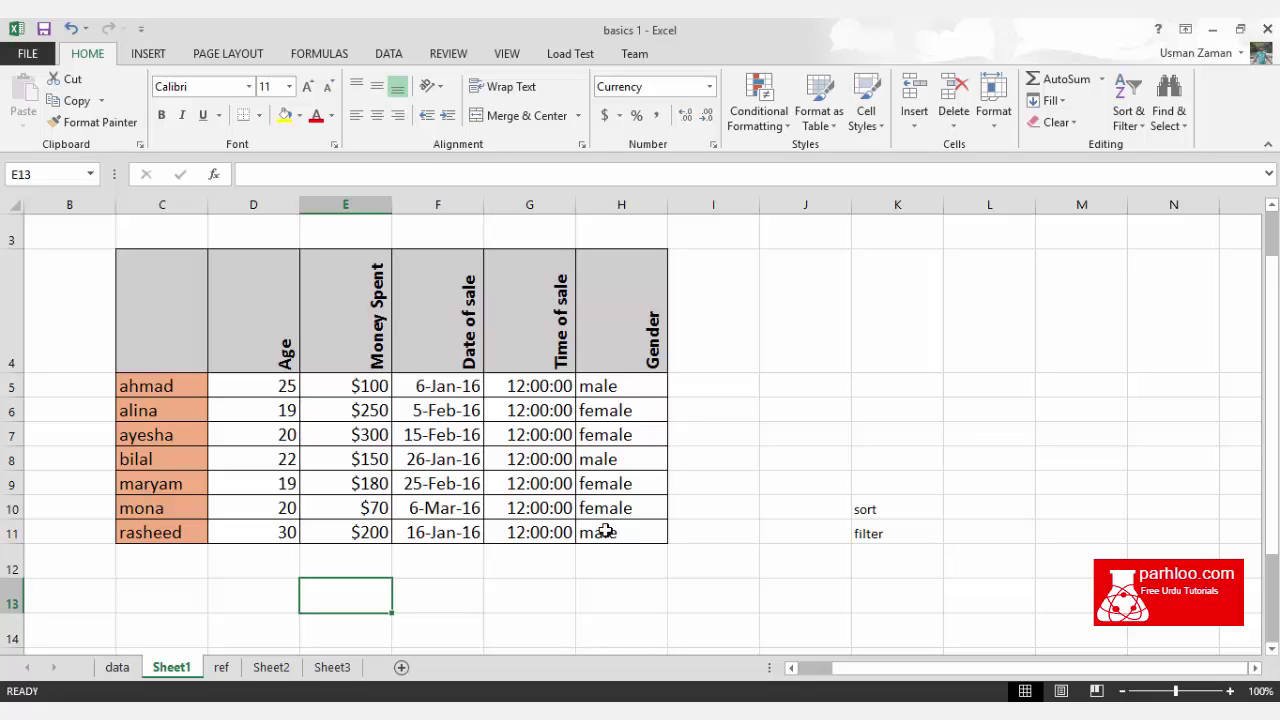
Step: Sort the seven names in column C Z to A with whole rows, rasheed to ahmad
{"action": "left_click_drag", "start_coordinate": [163, 380], "coordinate": [165, 530]}
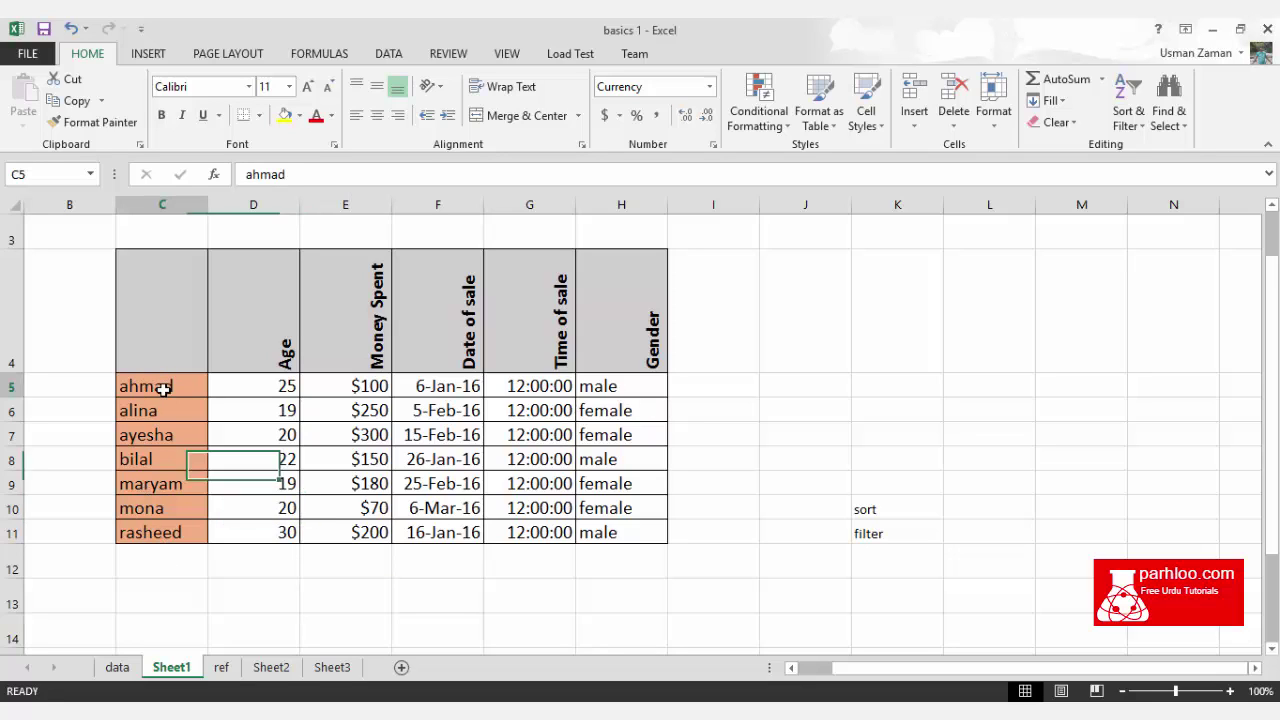
{"action": "left_click", "coordinate": [1126, 95]}
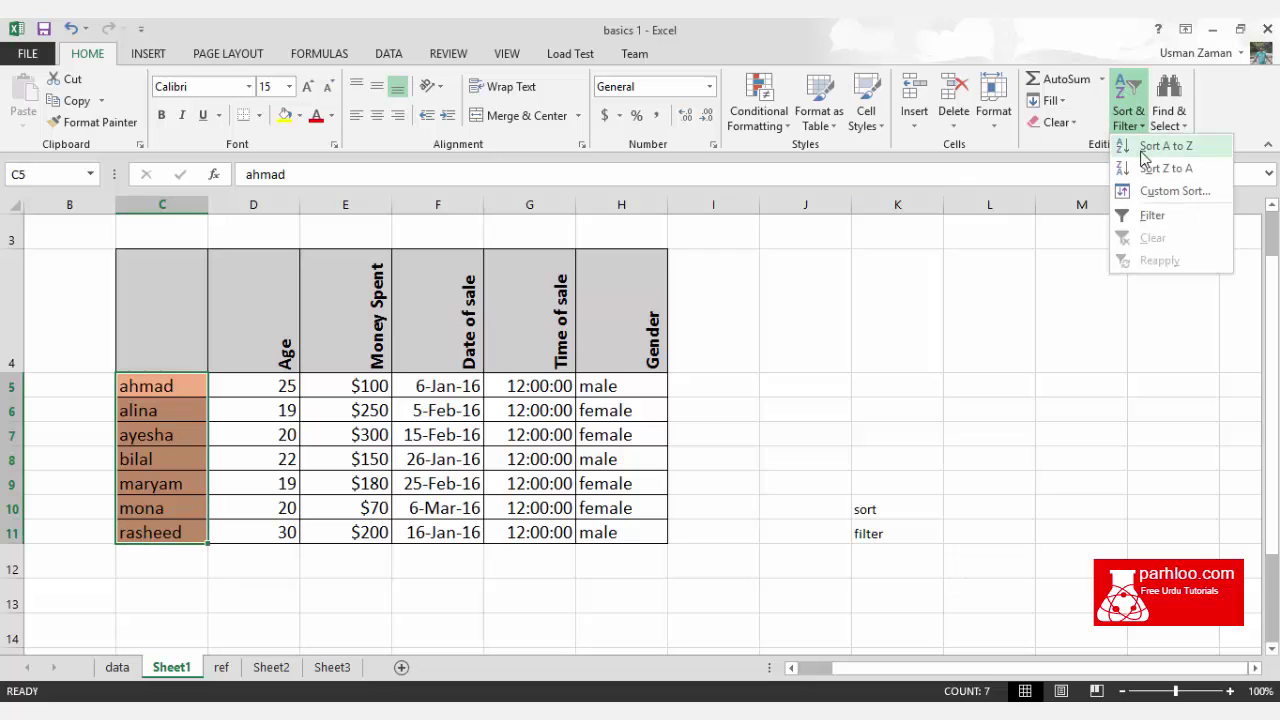
{"action": "left_click", "coordinate": [1146, 165]}
{"action": "left_click", "coordinate": [890, 367]}
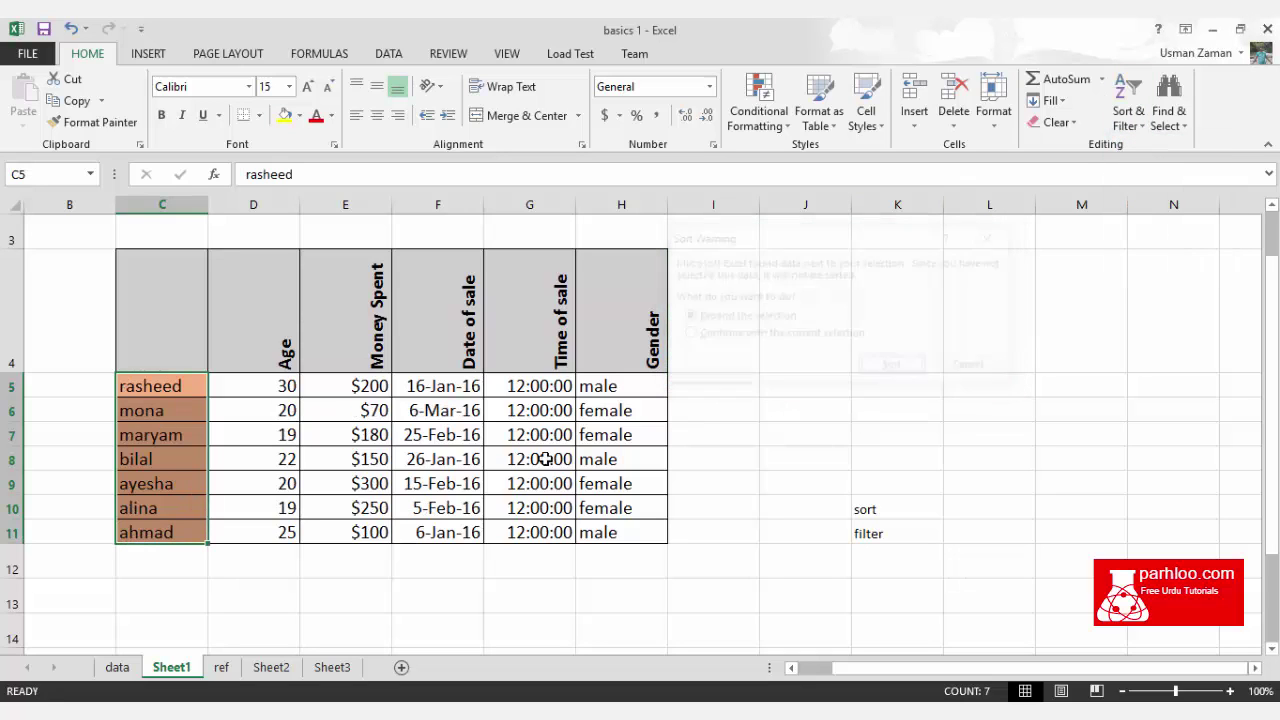
{"action": "left_click", "coordinate": [302, 598]}
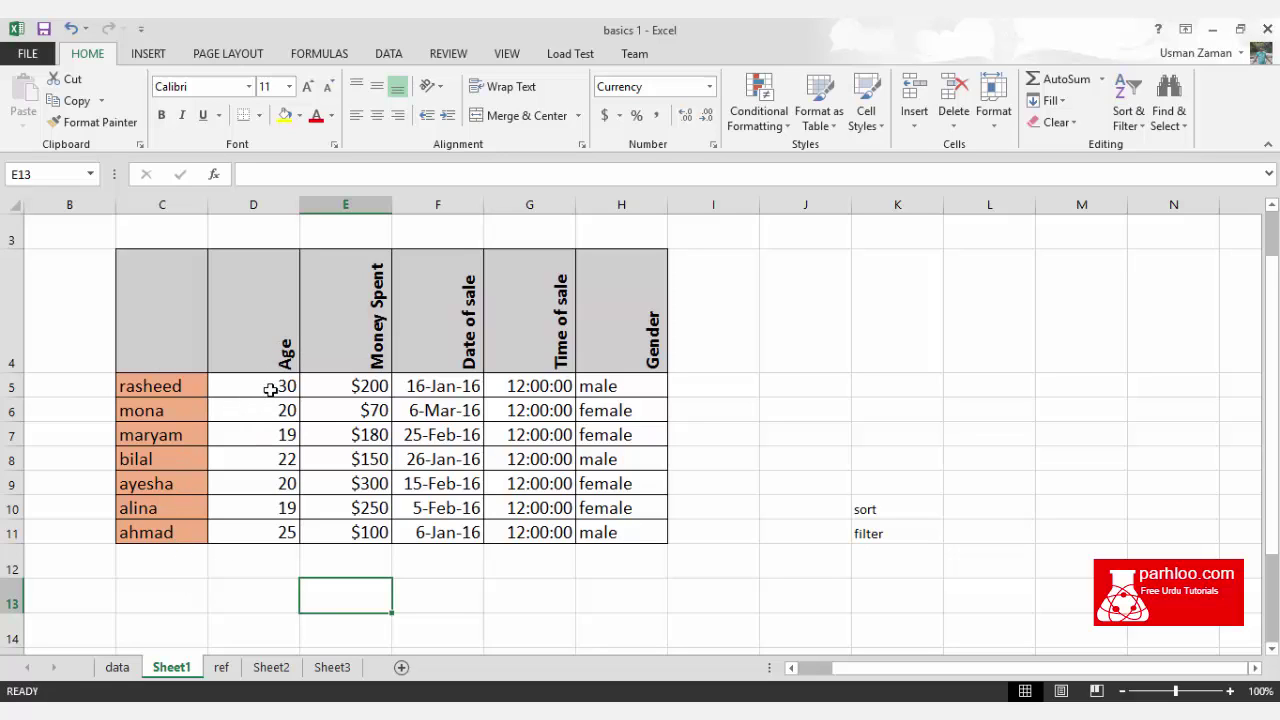
Step: Sort the whole table by Age (D5:D11), smallest to largest
{"action": "left_click_drag", "start_coordinate": [270, 386], "coordinate": [270, 530]}
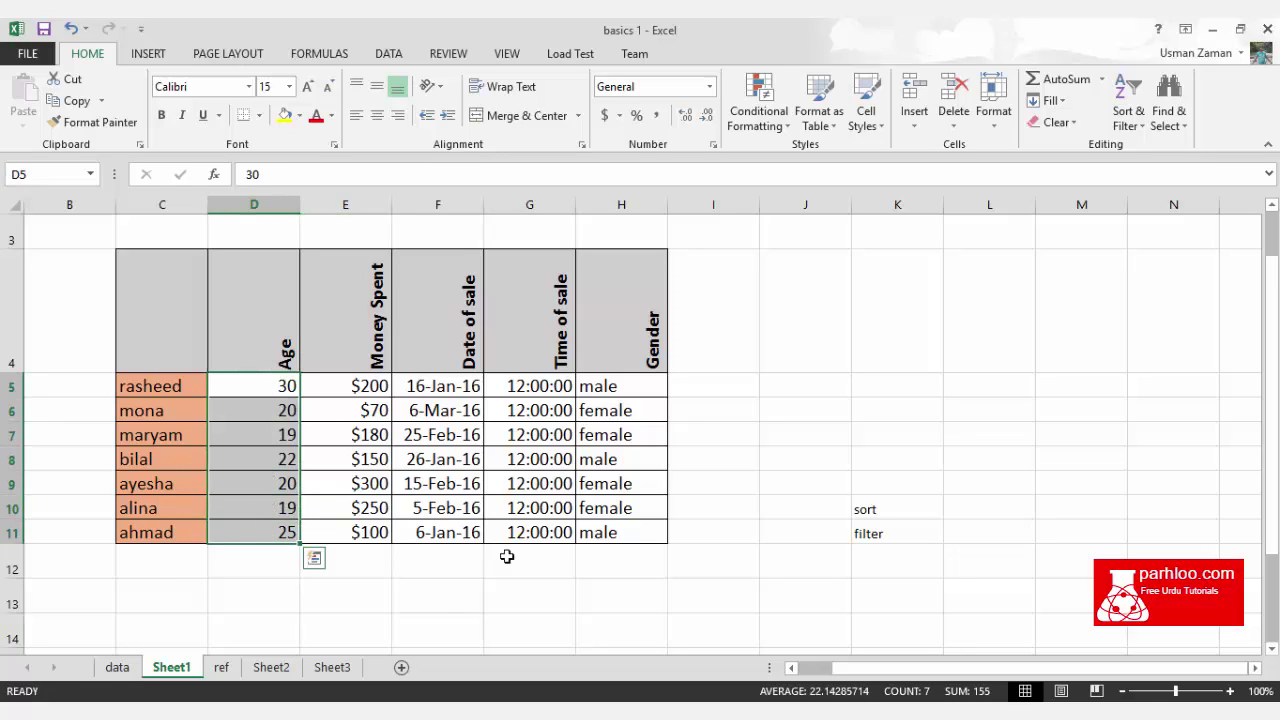
{"action": "left_click", "coordinate": [1132, 100]}
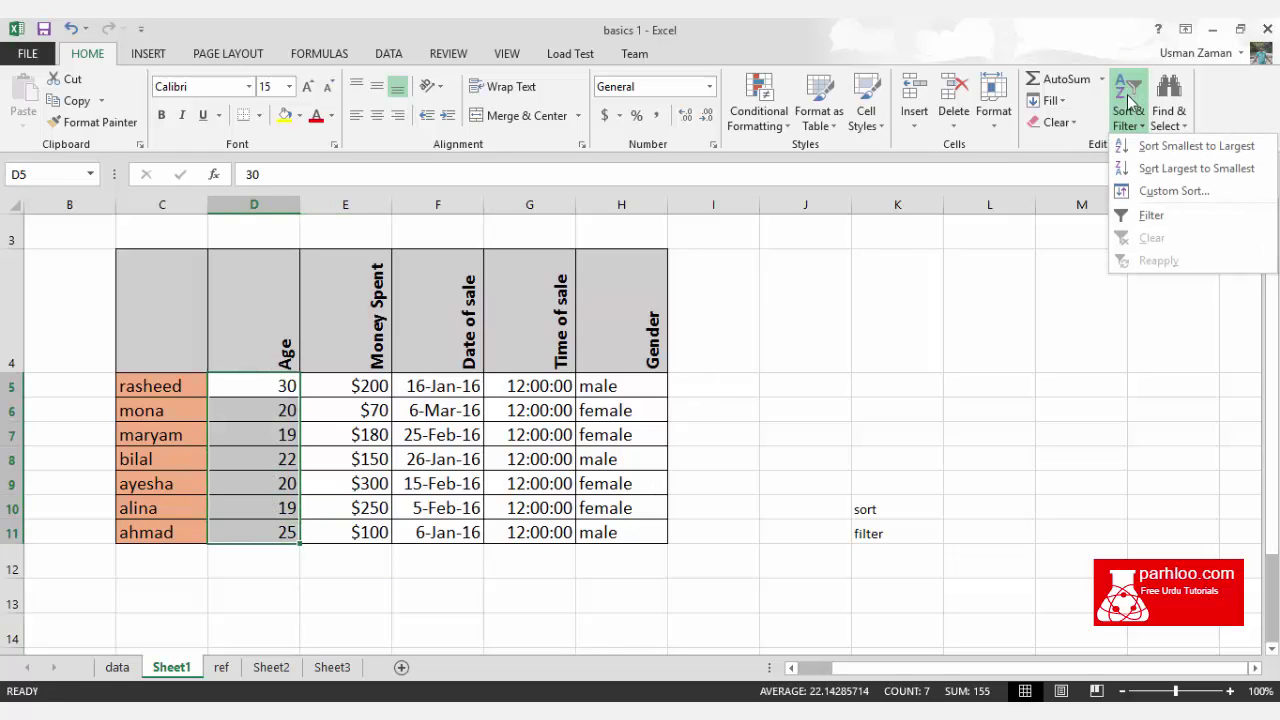
{"action": "left_click", "coordinate": [1191, 147]}
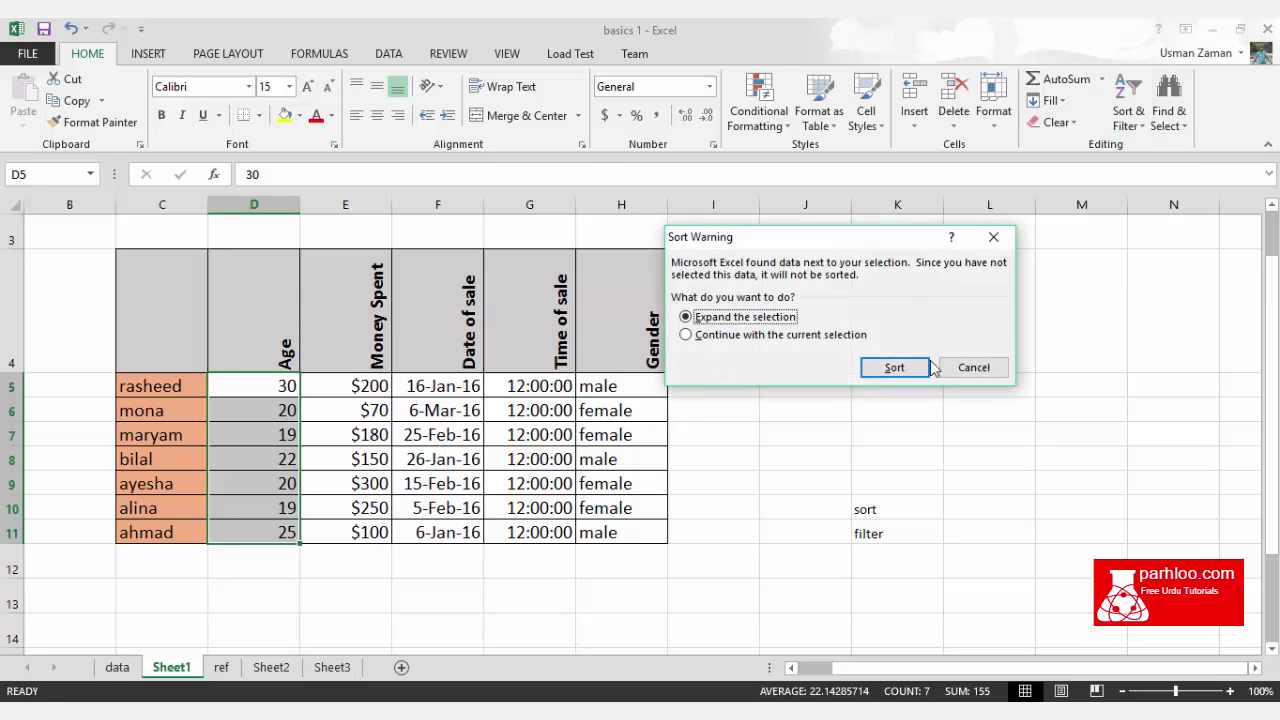
{"action": "left_click", "coordinate": [893, 367]}
{"action": "left_click", "coordinate": [805, 458]}
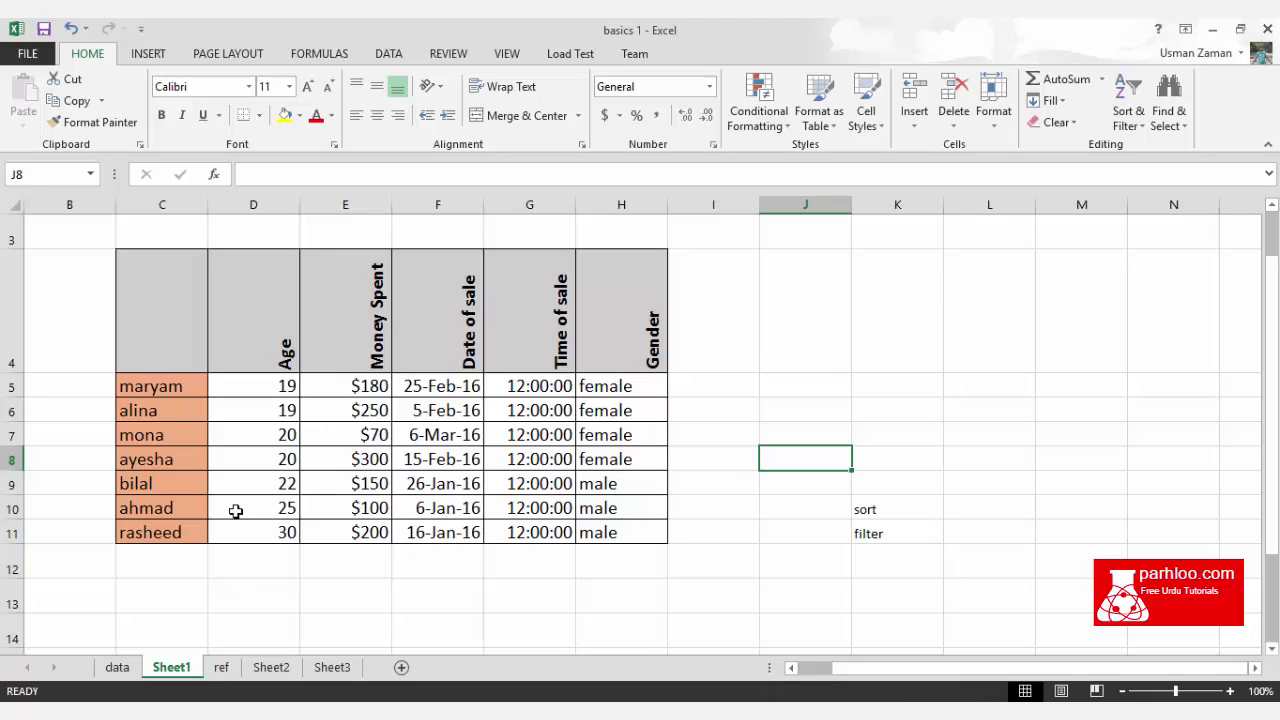
{"action": "left_click", "coordinate": [273, 568]}
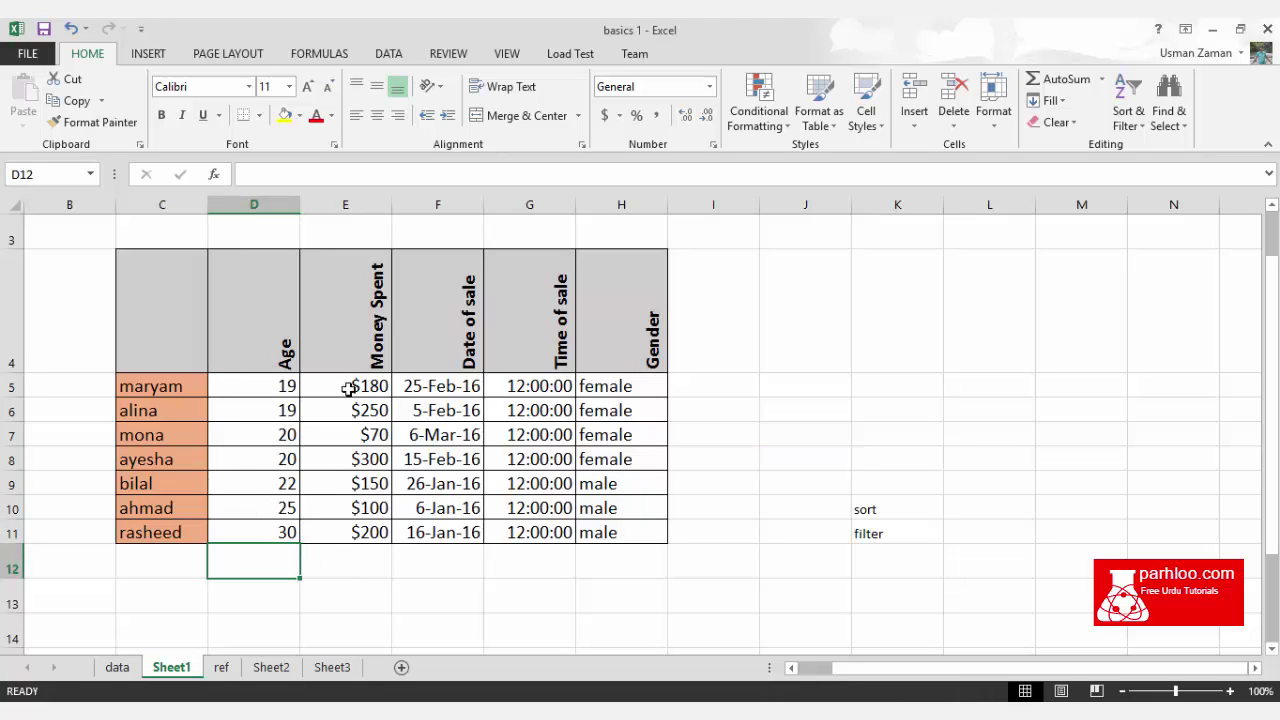
Step: Sort the whole table by Money Spent (E5:E11), smallest to largest, ending at $300
{"action": "left_click_drag", "start_coordinate": [348, 388], "coordinate": [335, 530]}
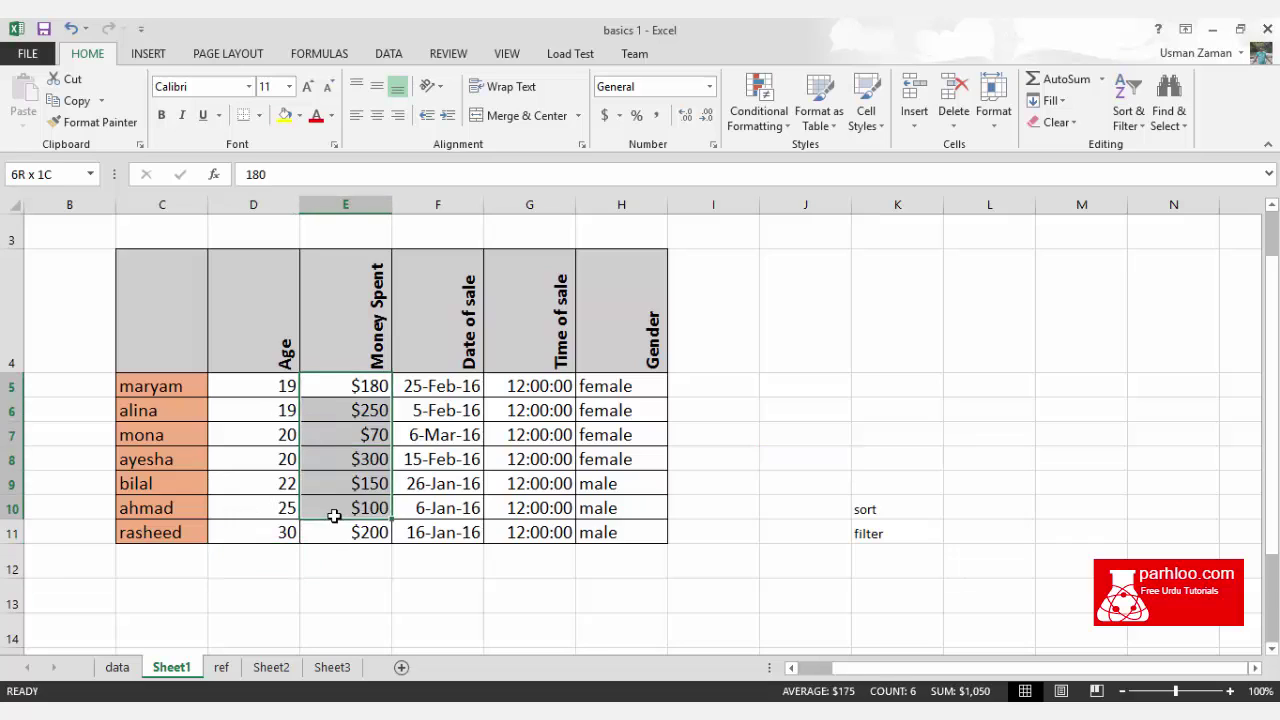
{"action": "left_click", "coordinate": [1147, 113]}
{"action": "left_click", "coordinate": [1155, 146]}
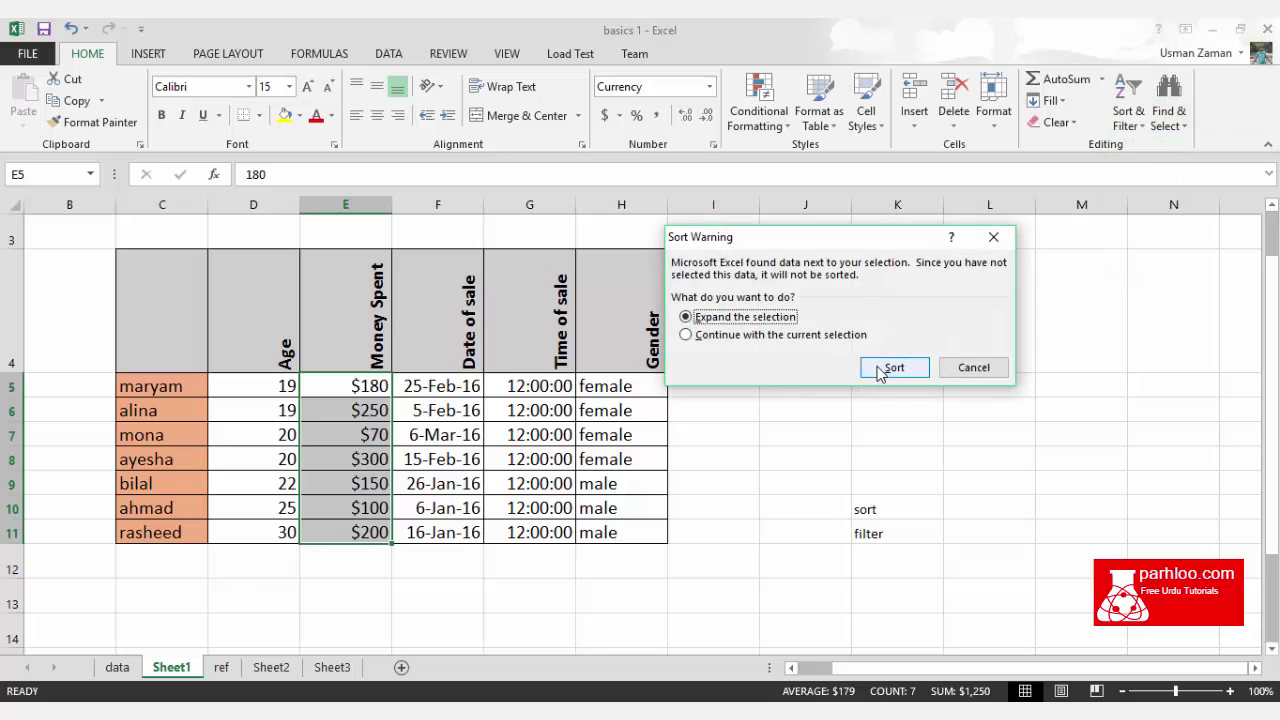
{"action": "left_click", "coordinate": [895, 368]}
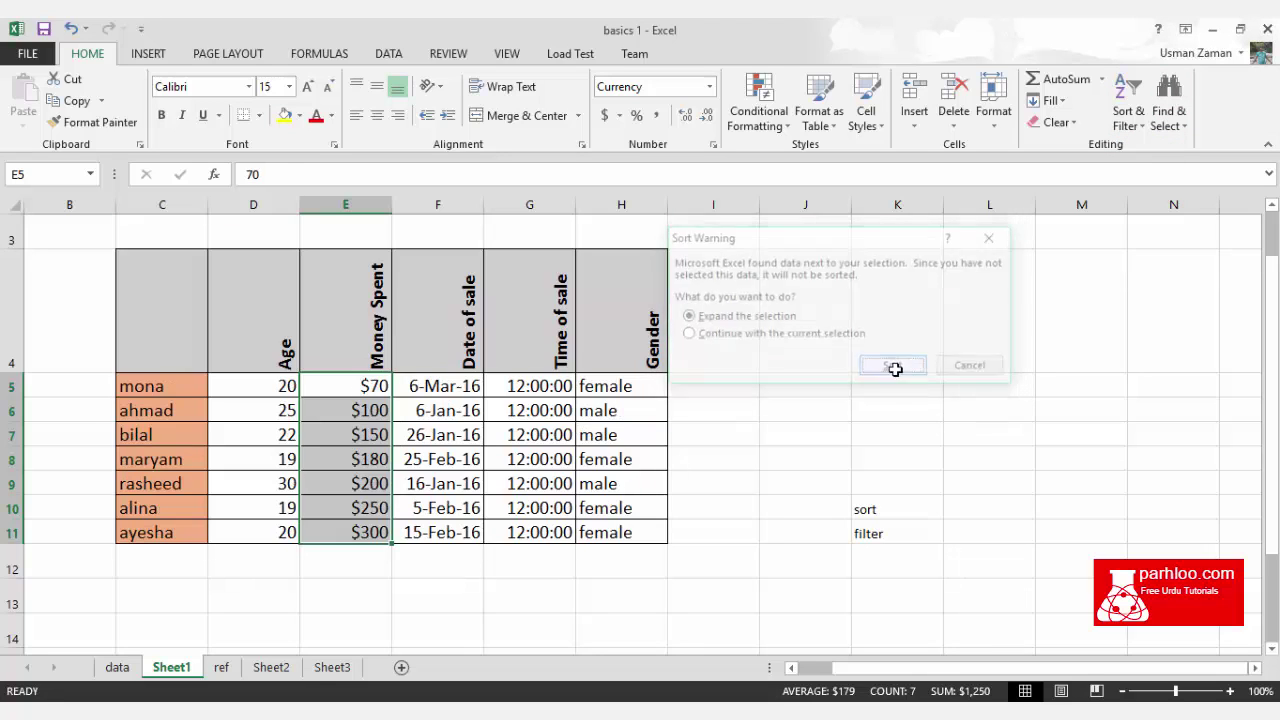
{"action": "left_click", "coordinate": [805, 410]}
{"action": "left_click", "coordinate": [364, 535]}
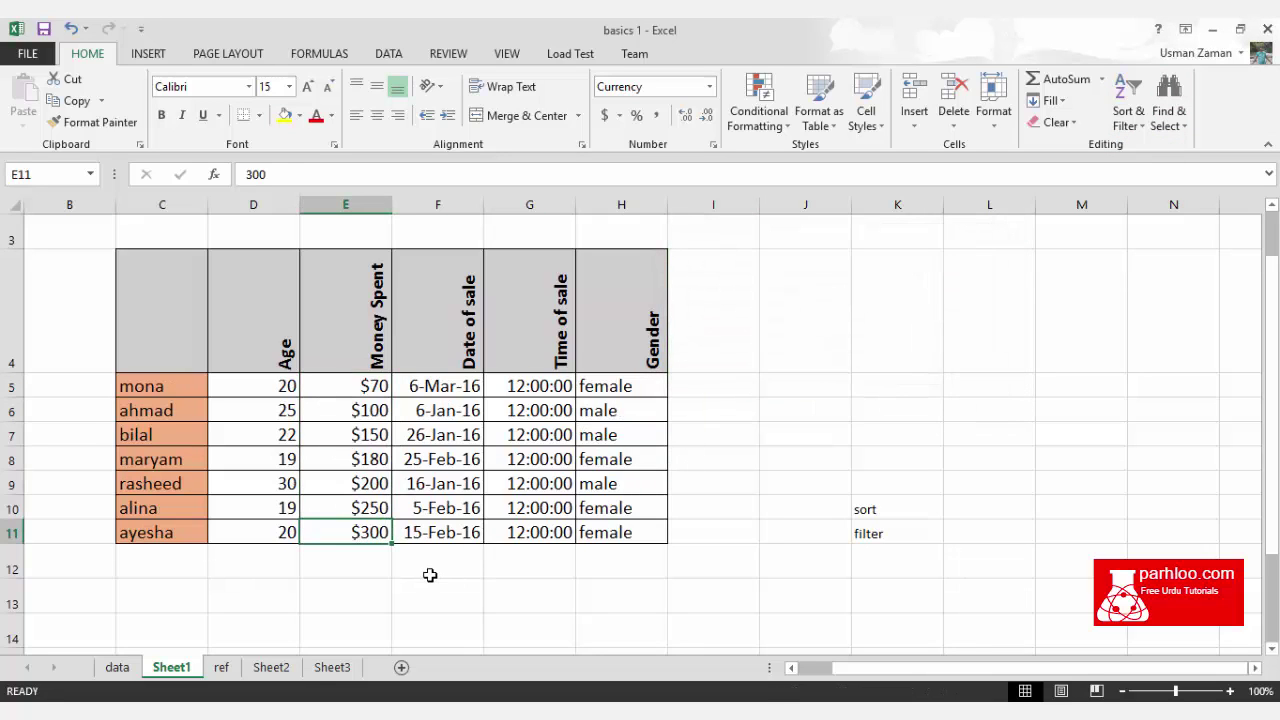
Step: Sort the table by Date of sale oldest to newest, 6-Jan-16 through 6-Mar-16
{"action": "left_click", "coordinate": [470, 390]}
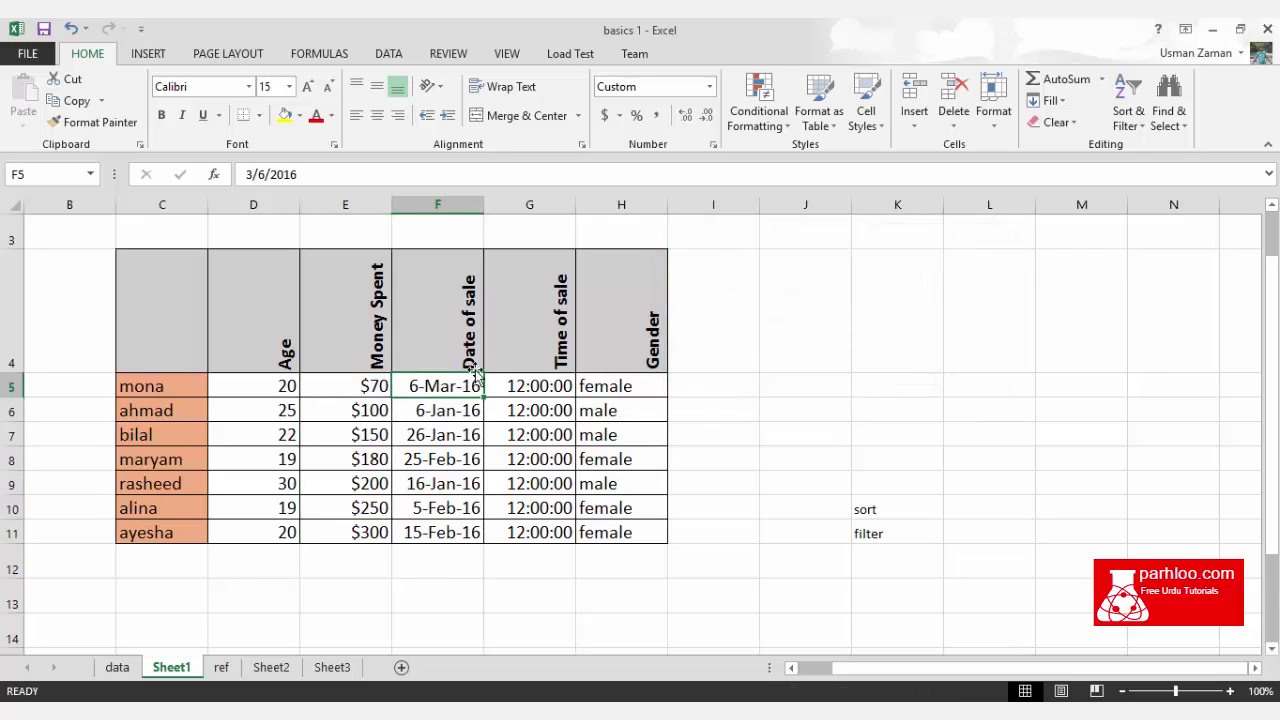
{"action": "left_click", "coordinate": [1128, 100]}
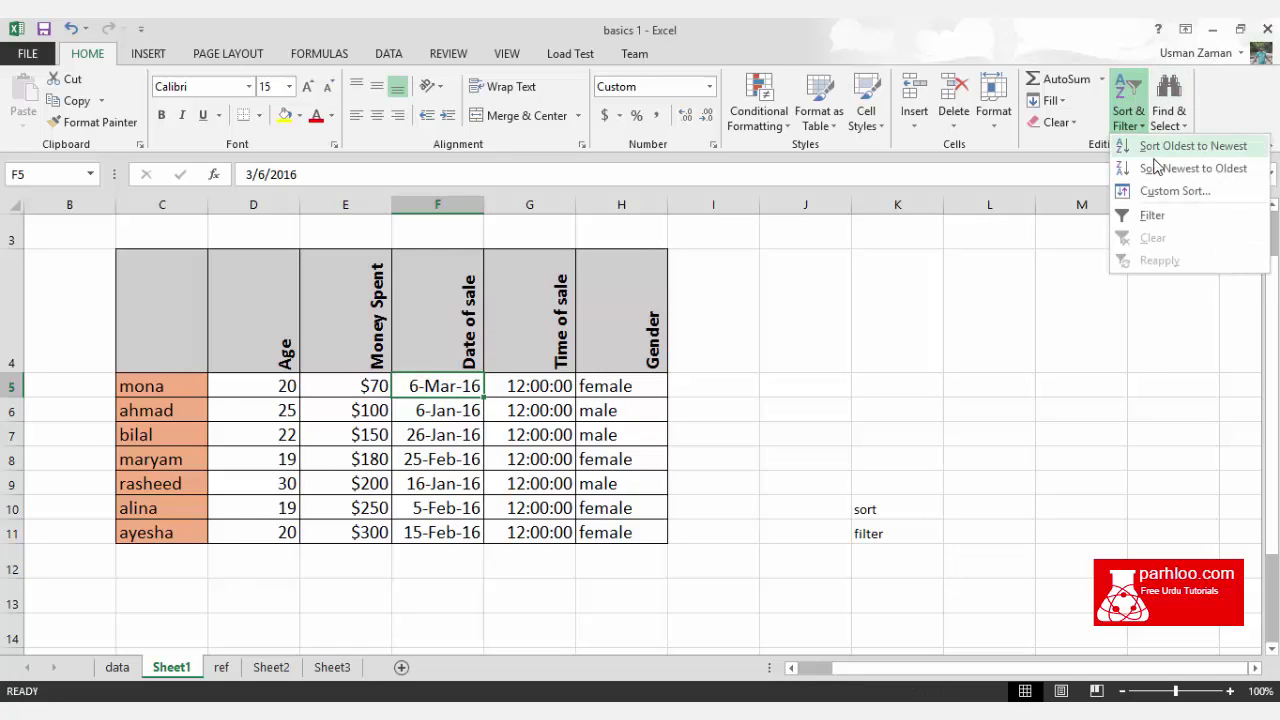
{"action": "left_click", "coordinate": [1180, 138]}
{"action": "left_click", "coordinate": [732, 347]}
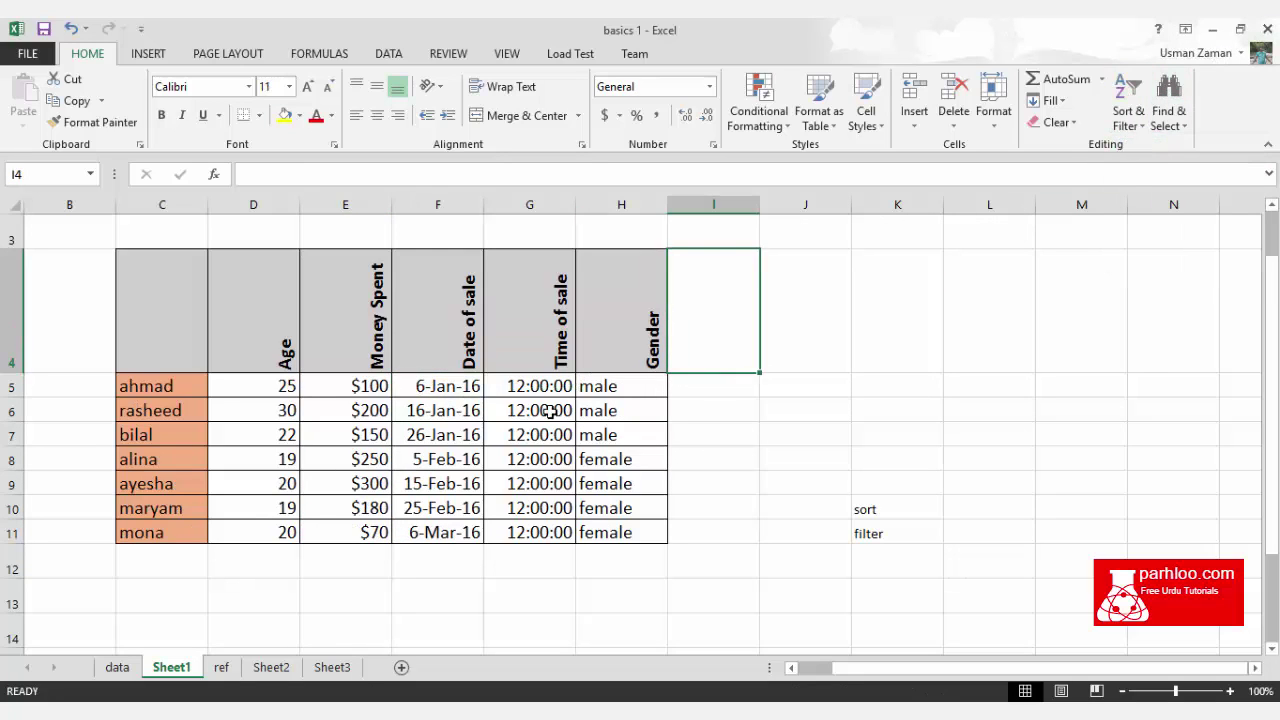
{"action": "left_click", "coordinate": [441, 390]}
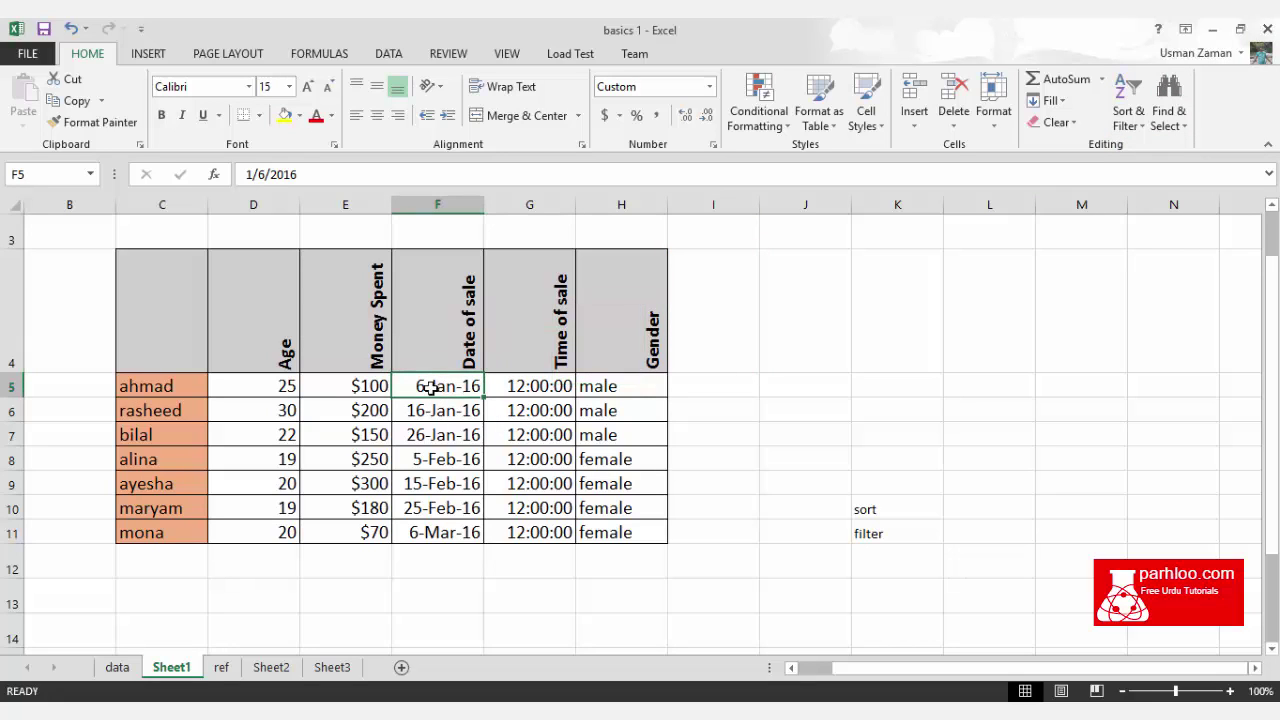
{"action": "left_click", "coordinate": [440, 532]}
Step: Review the Gender values and the cells beside the sort and filter notes
{"action": "left_click", "coordinate": [452, 592]}
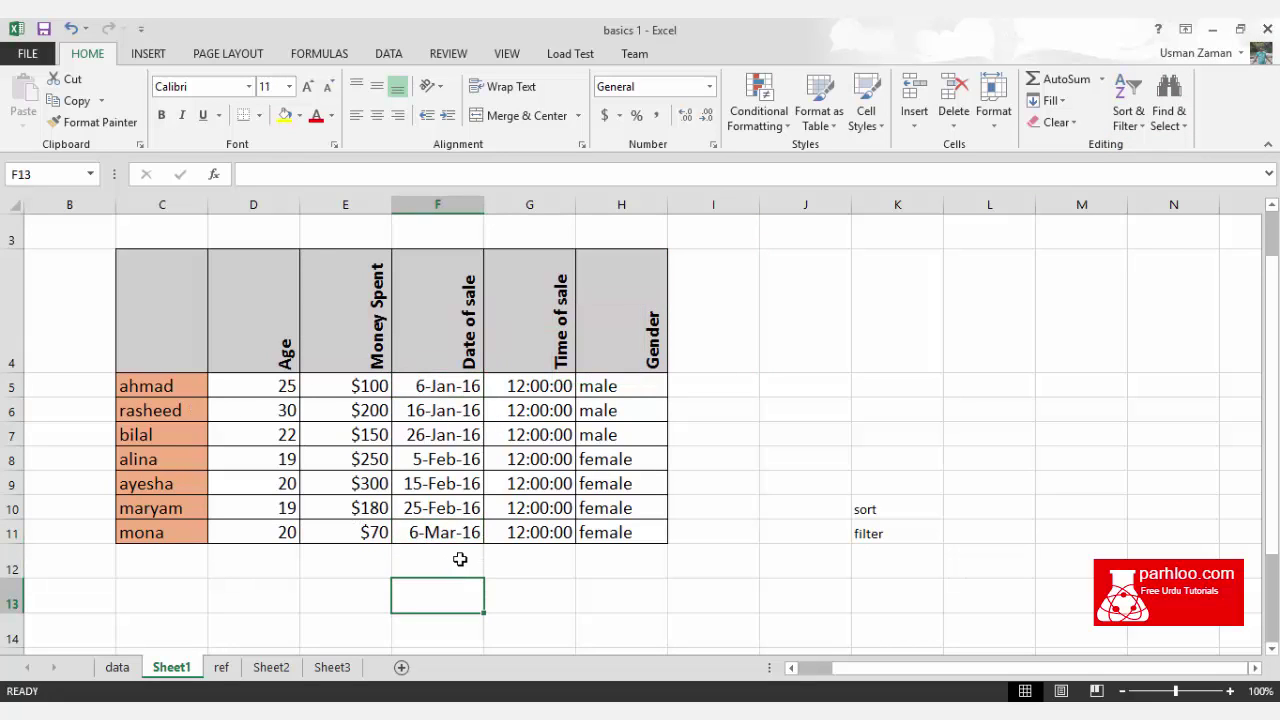
{"action": "left_click", "coordinate": [625, 412]}
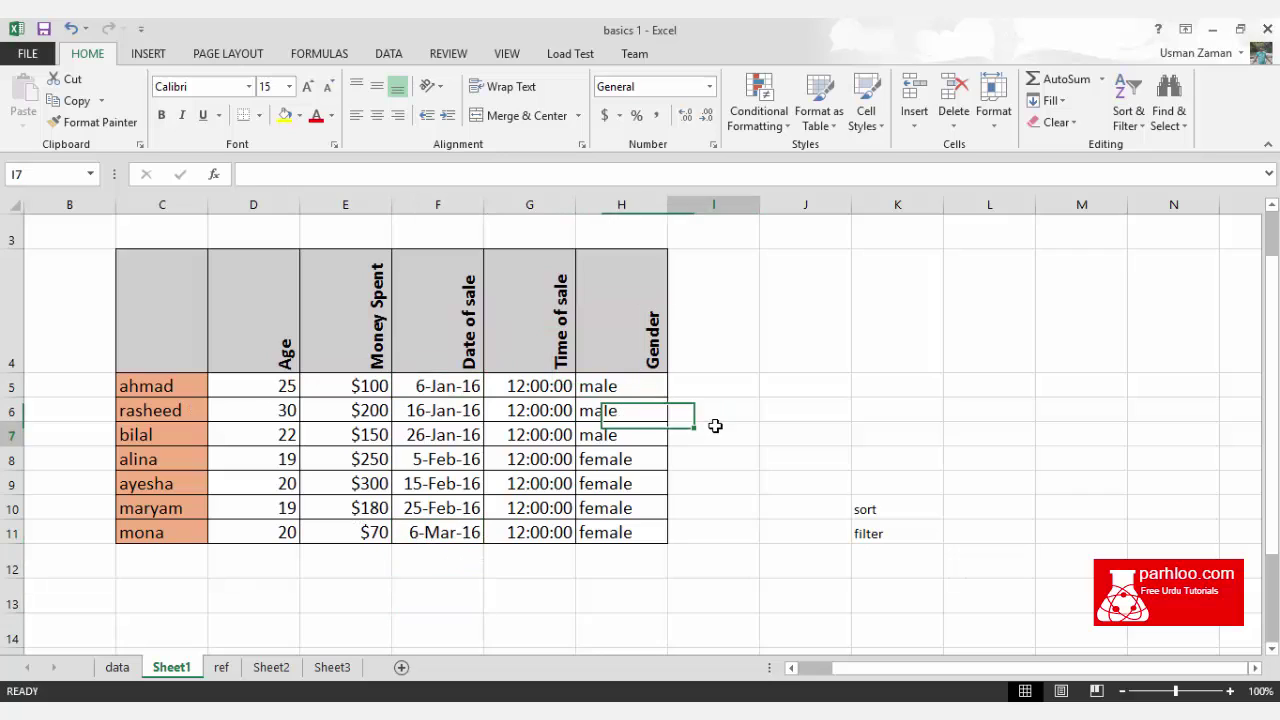
{"action": "left_click", "coordinate": [714, 428]}
{"action": "left_click", "coordinate": [791, 526]}
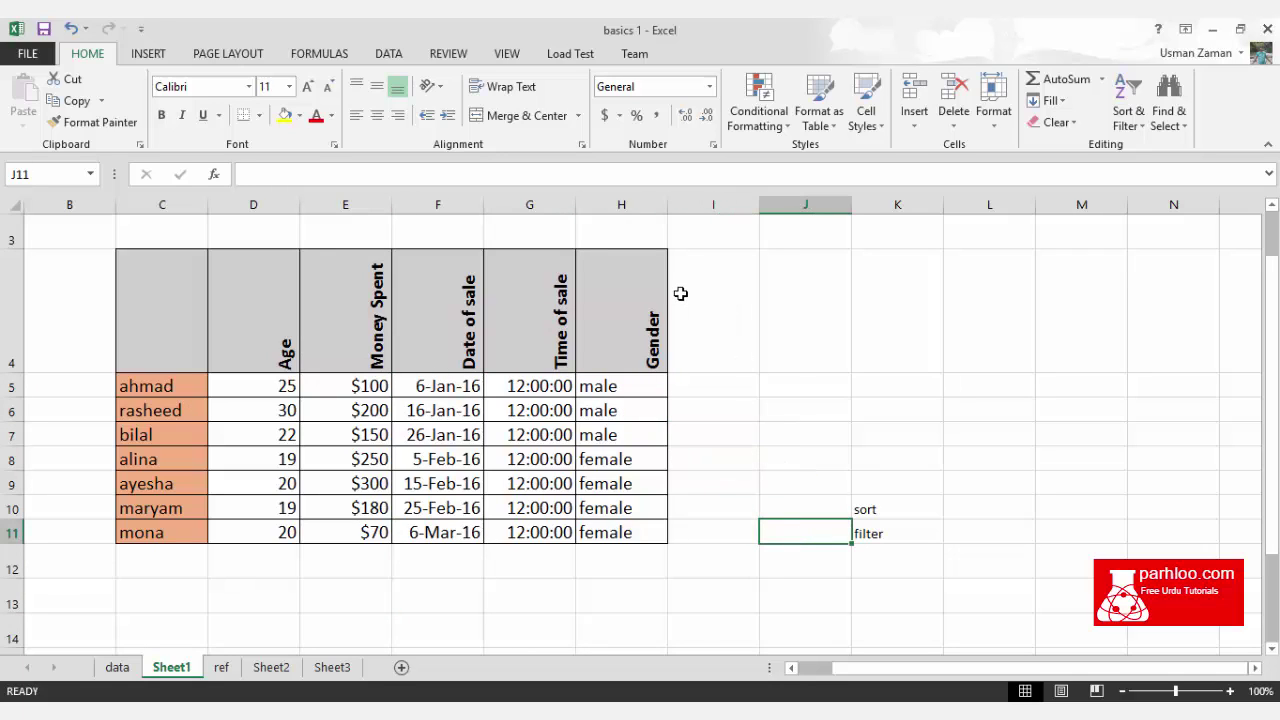
{"action": "left_click", "coordinate": [823, 438]}
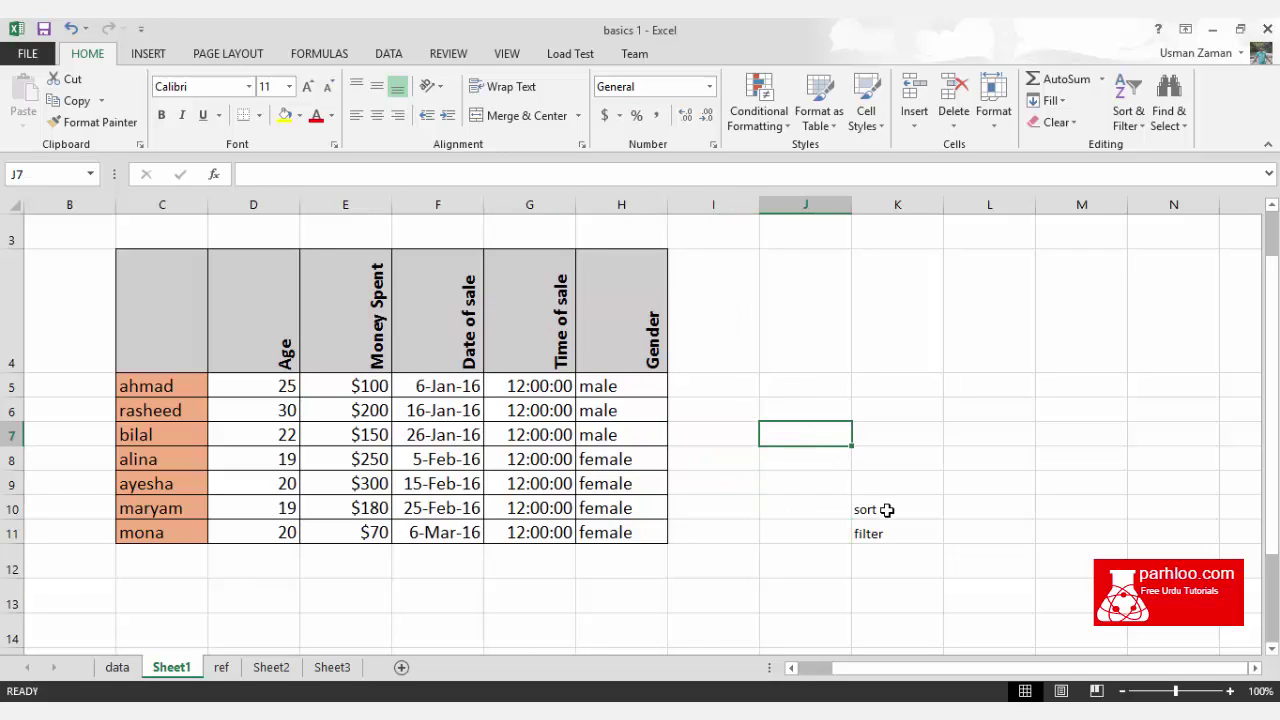
{"action": "left_click", "coordinate": [912, 457]}
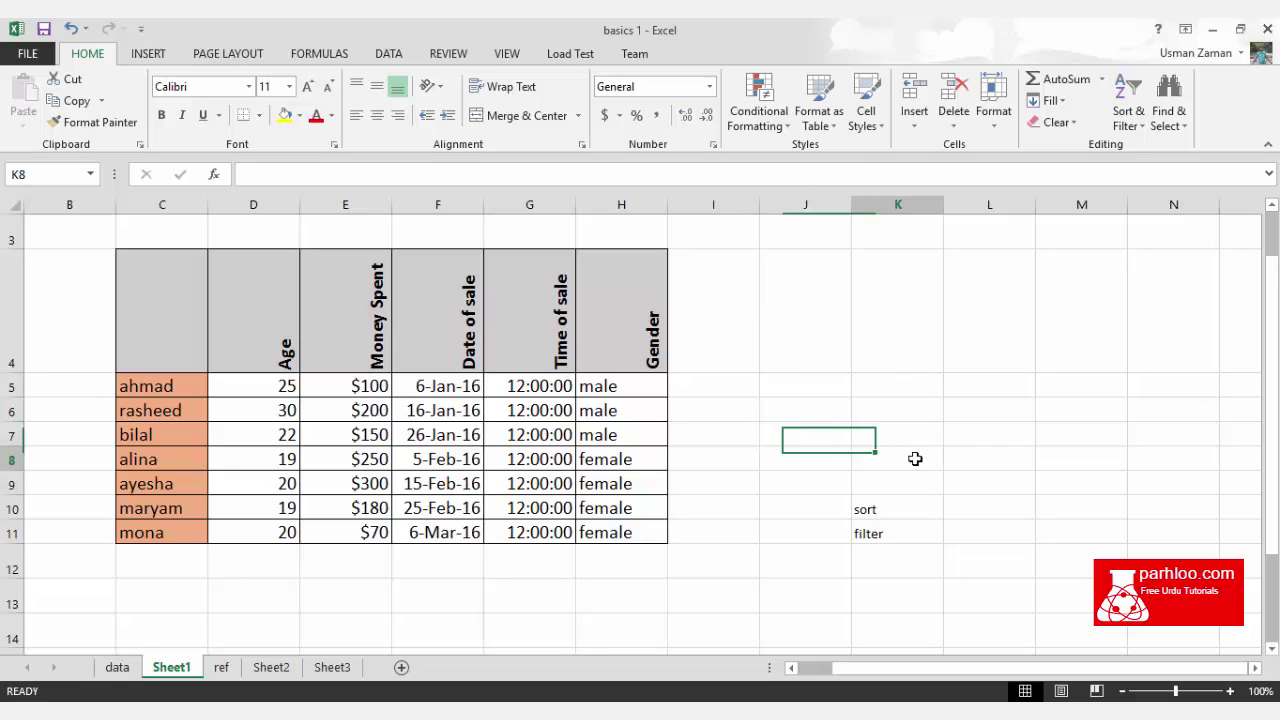
{"action": "left_click", "coordinate": [768, 697]}
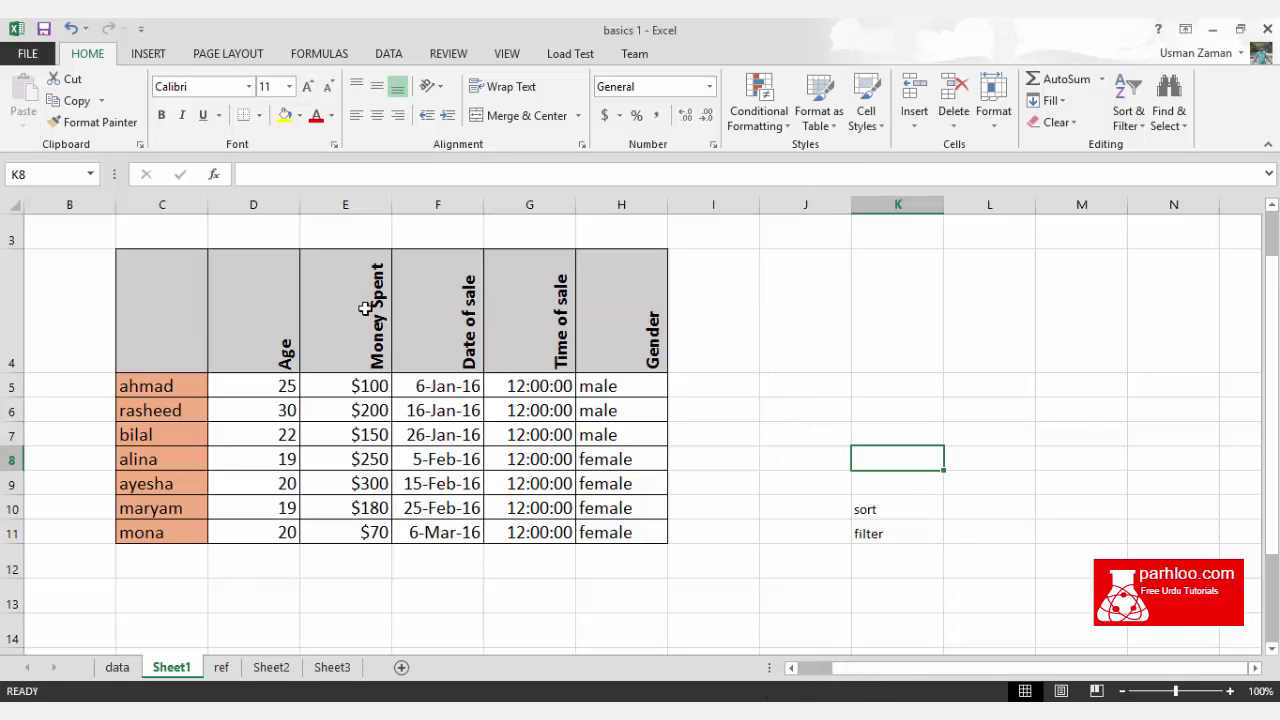
Step: Add AutoFilter dropdown arrows to every header of the sales table
{"action": "left_click", "coordinate": [786, 320]}
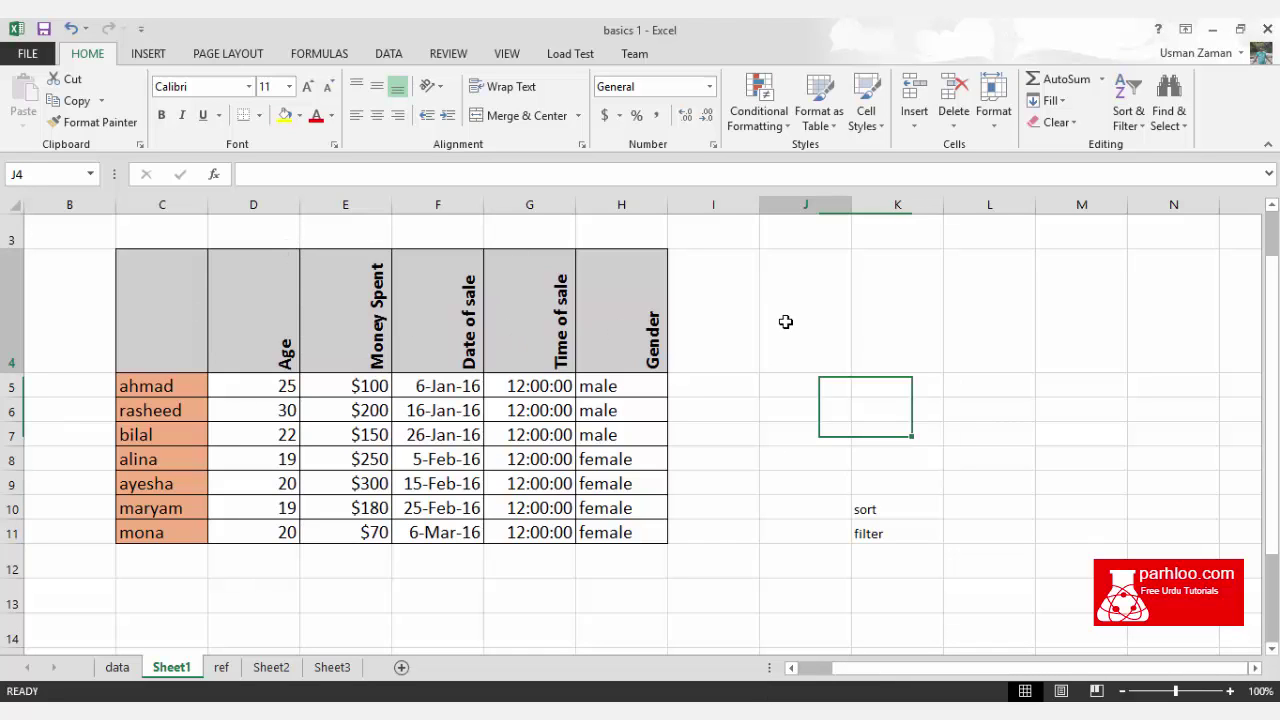
{"action": "left_click_drag", "start_coordinate": [137, 266], "coordinate": [649, 534]}
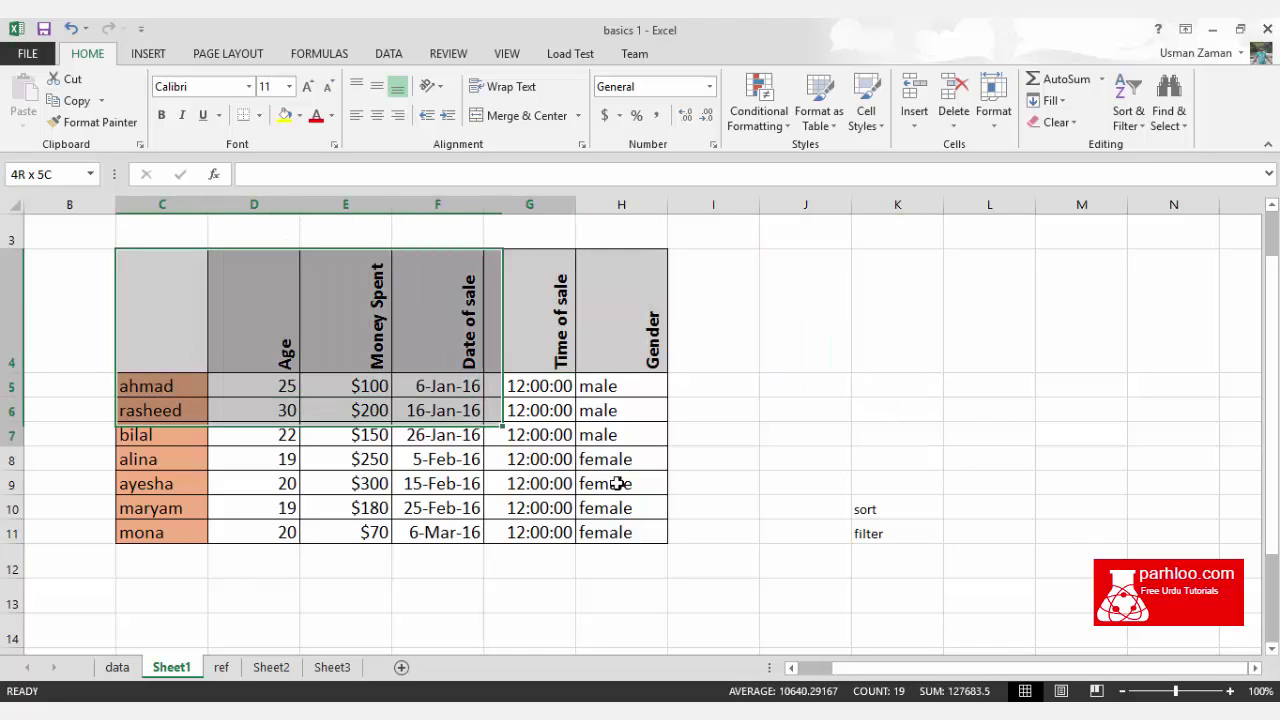
{"action": "left_click", "coordinate": [1147, 133]}
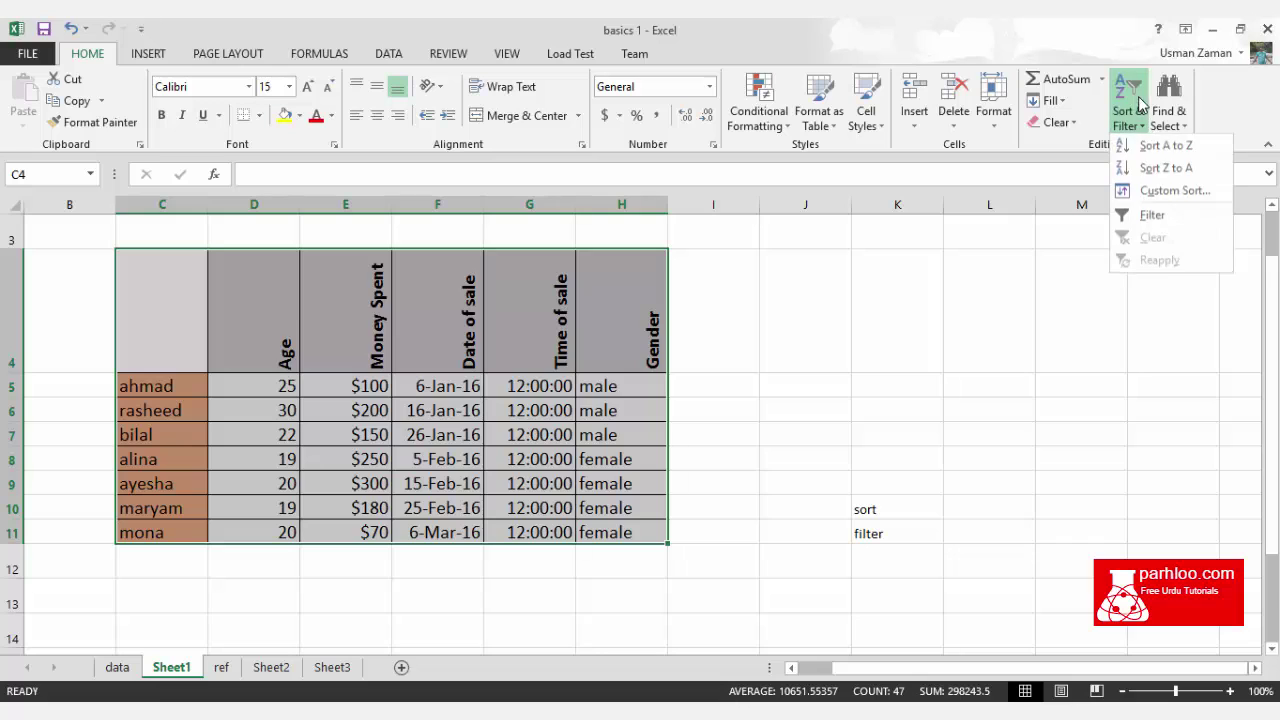
{"action": "left_click", "coordinate": [1152, 216]}
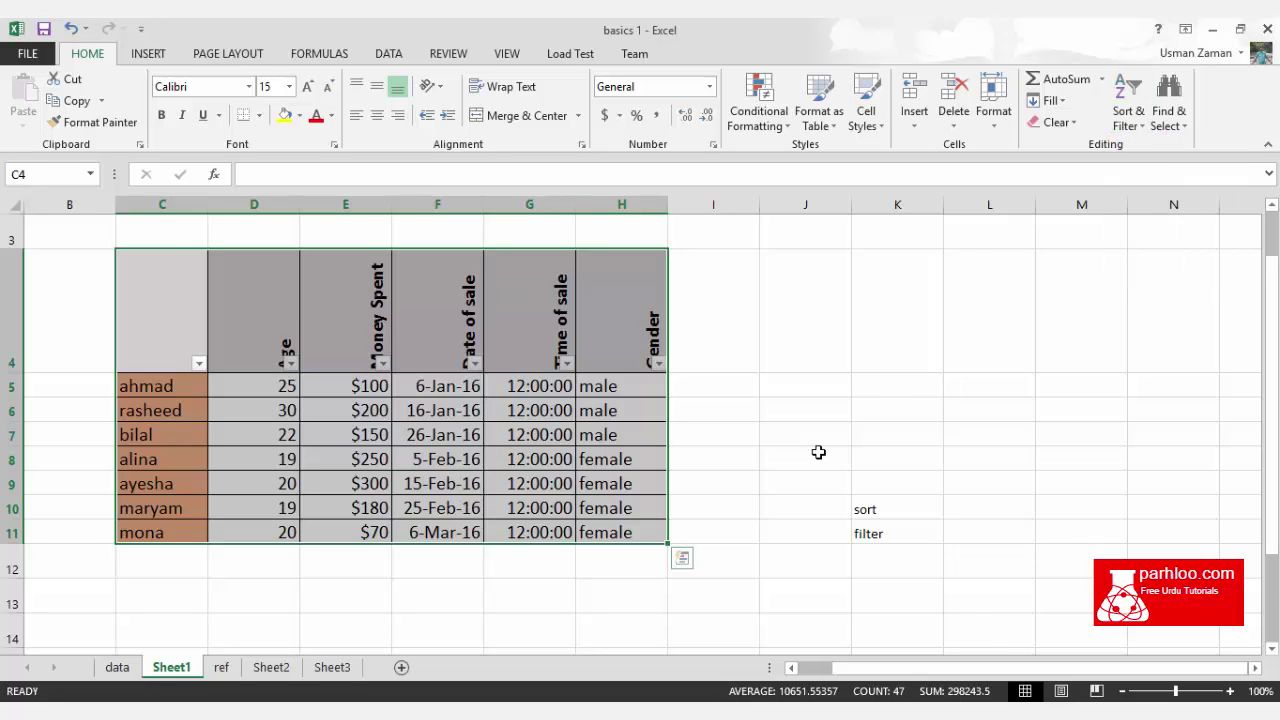
{"action": "left_click", "coordinate": [815, 458]}
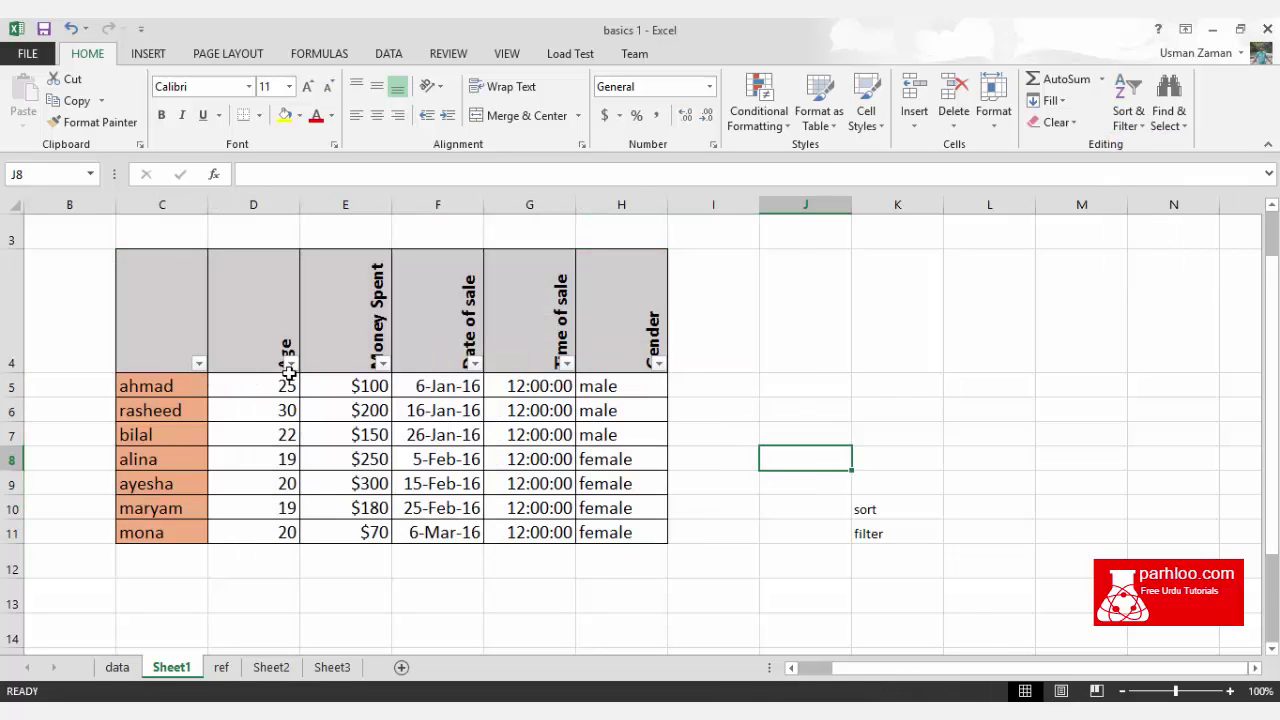
Step: AutoFit columns D–H: Age, Money Spent, Date of sale, Time of sale and Gender
{"action": "double_click", "coordinate": [300, 213]}
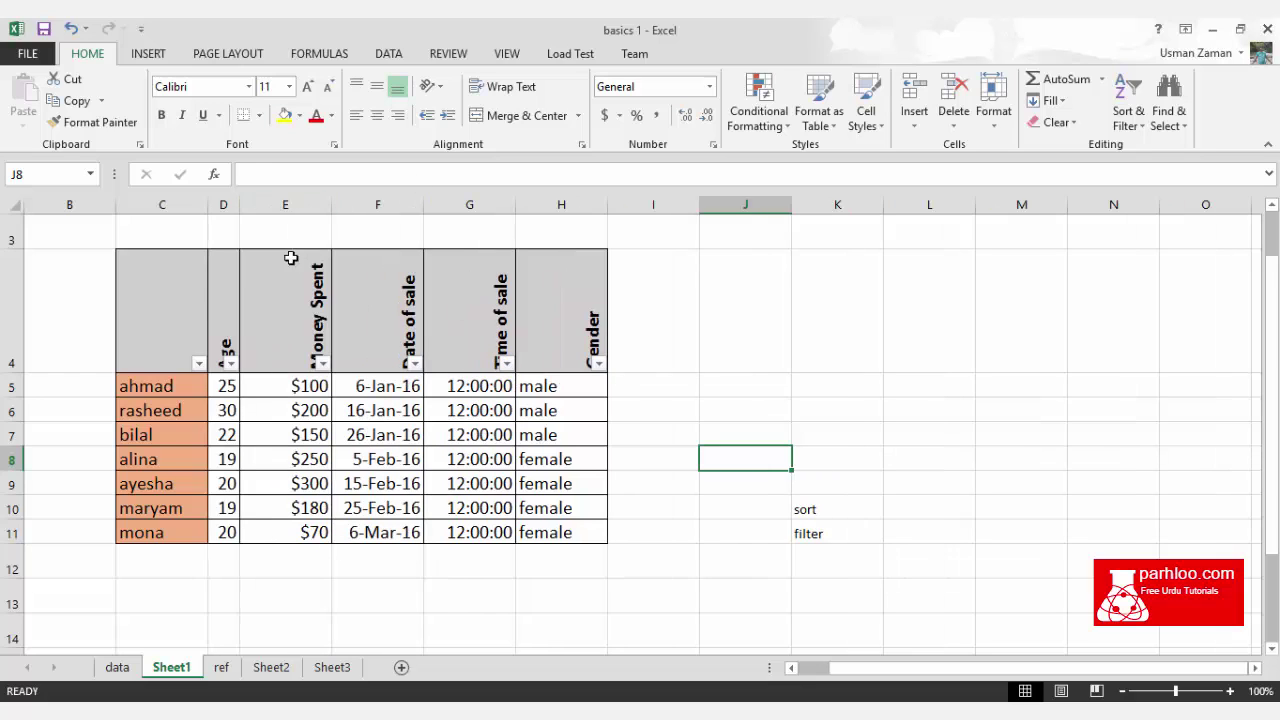
{"action": "double_click", "coordinate": [332, 204]}
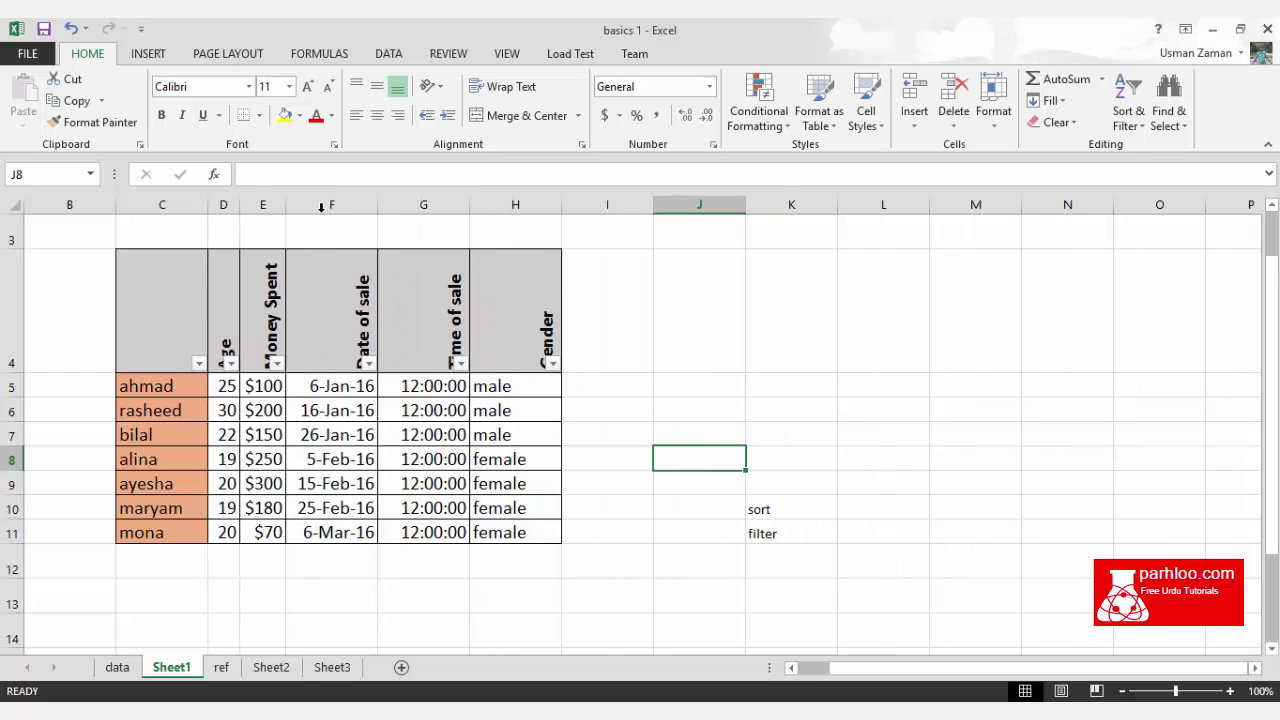
{"action": "double_click", "coordinate": [377, 206]}
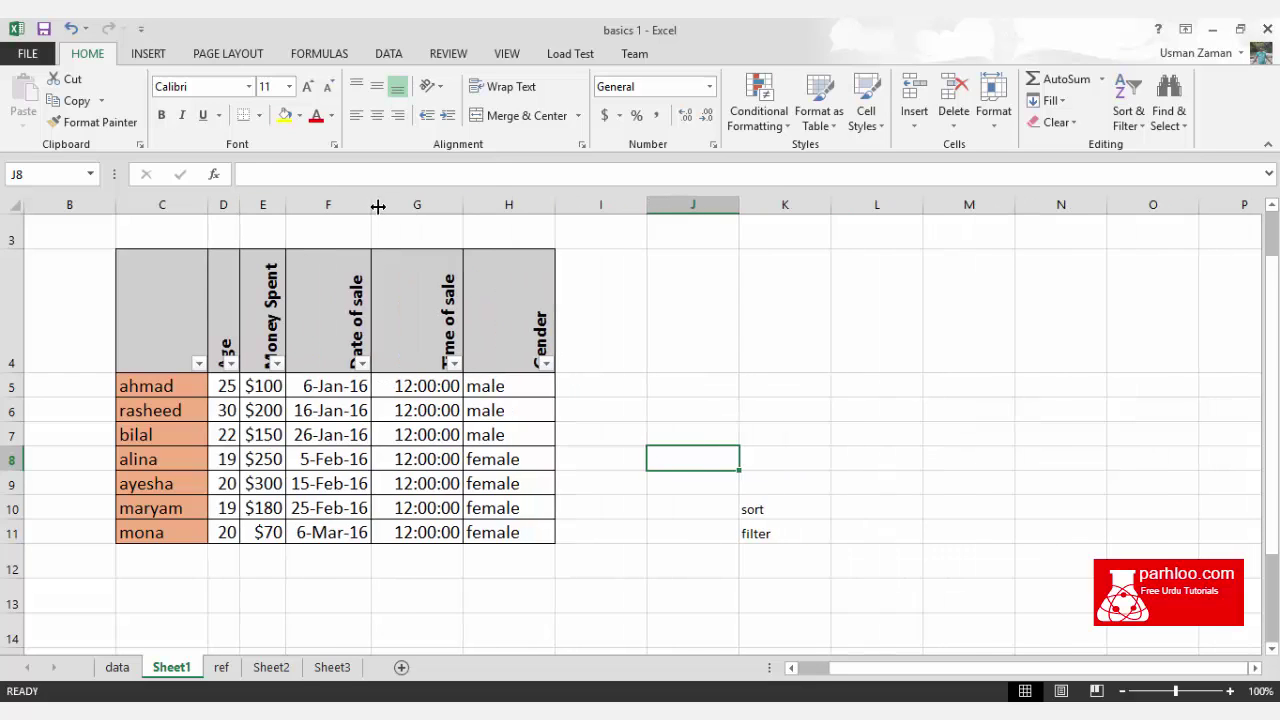
{"action": "double_click", "coordinate": [464, 207]}
{"action": "double_click", "coordinate": [537, 206]}
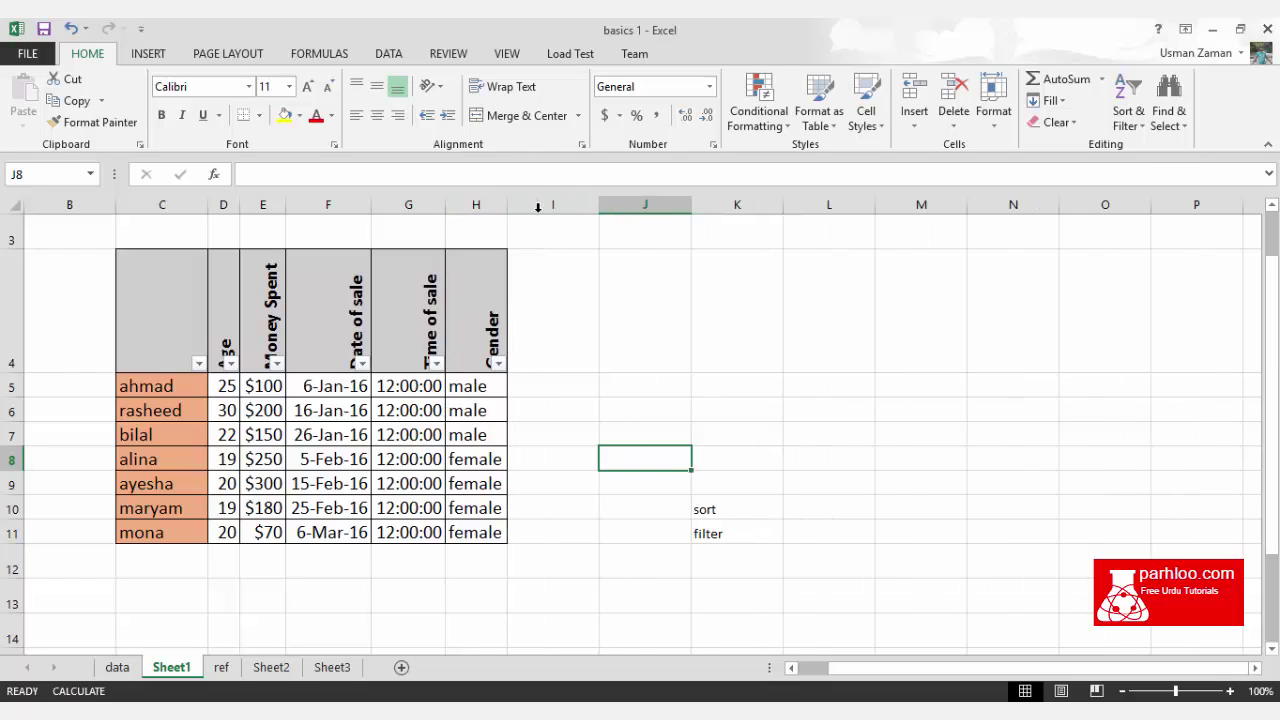
{"action": "left_click", "coordinate": [537, 206]}
{"action": "left_click", "coordinate": [650, 383]}
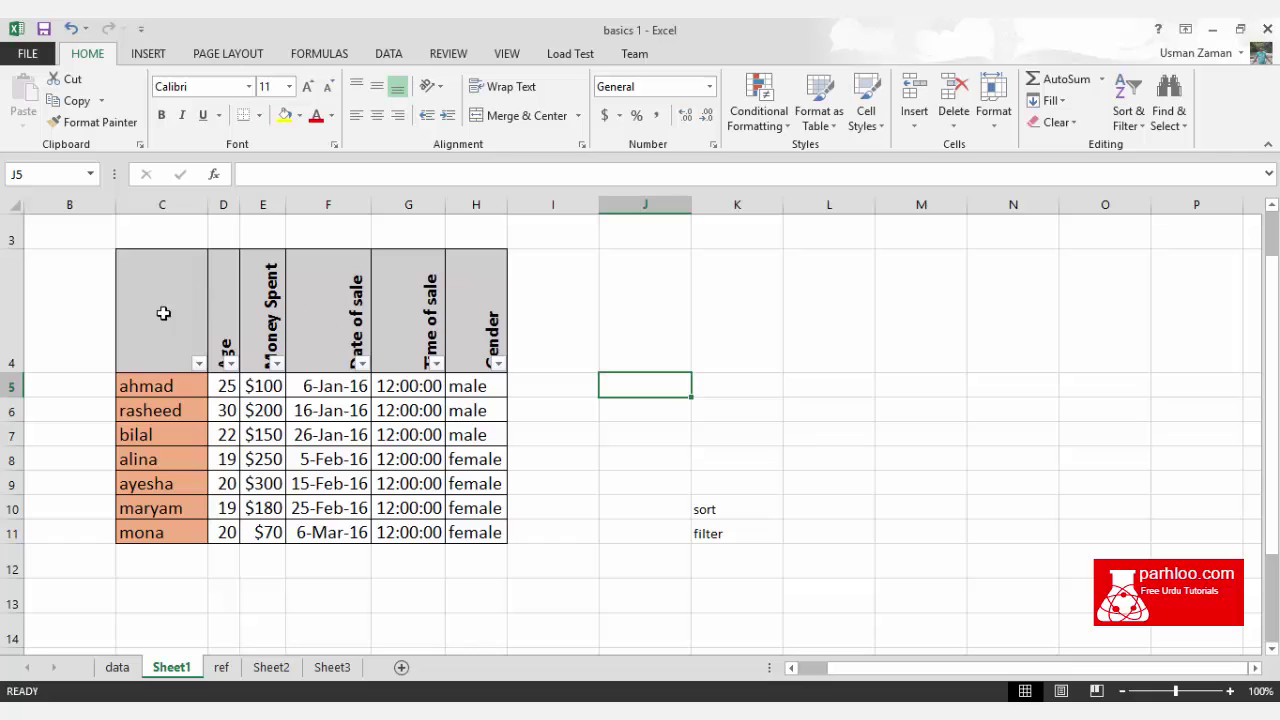
Step: Set the Age header D4's text orientation to 0 degrees so it reads horizontally
{"action": "left_click", "coordinate": [218, 300]}
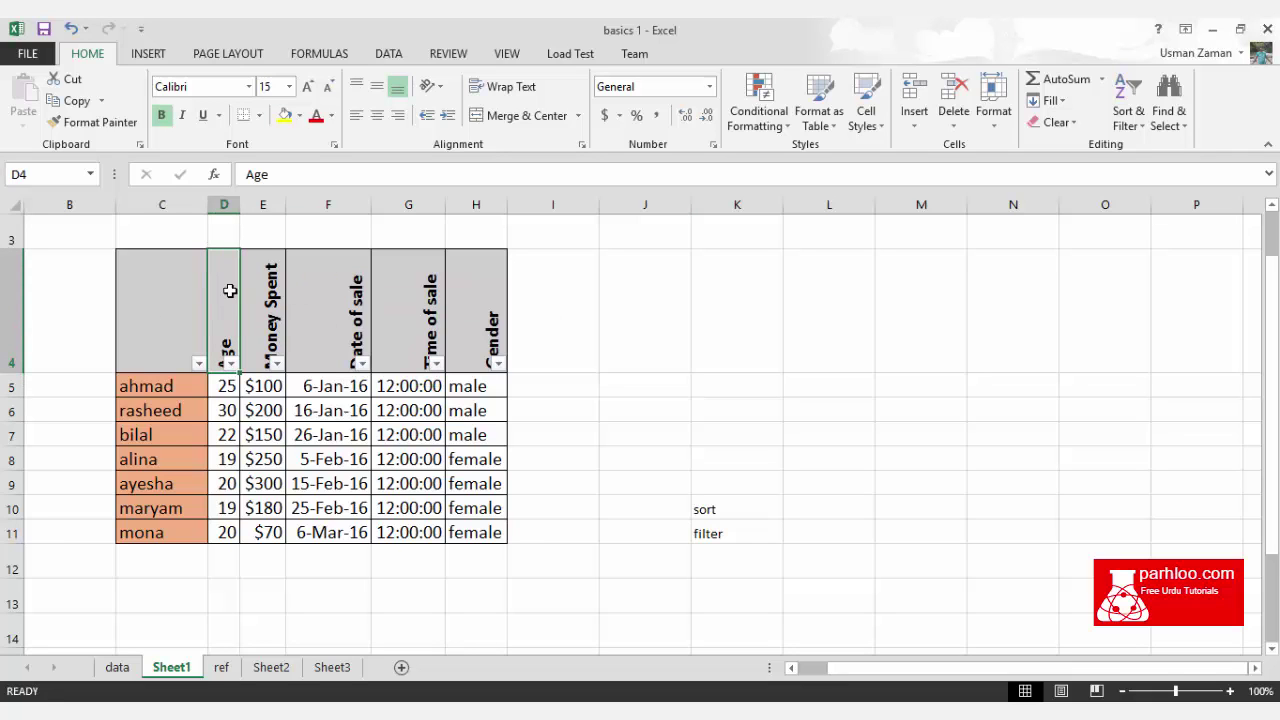
{"action": "right_click", "coordinate": [229, 290]}
{"action": "left_click", "coordinate": [363, 583]}
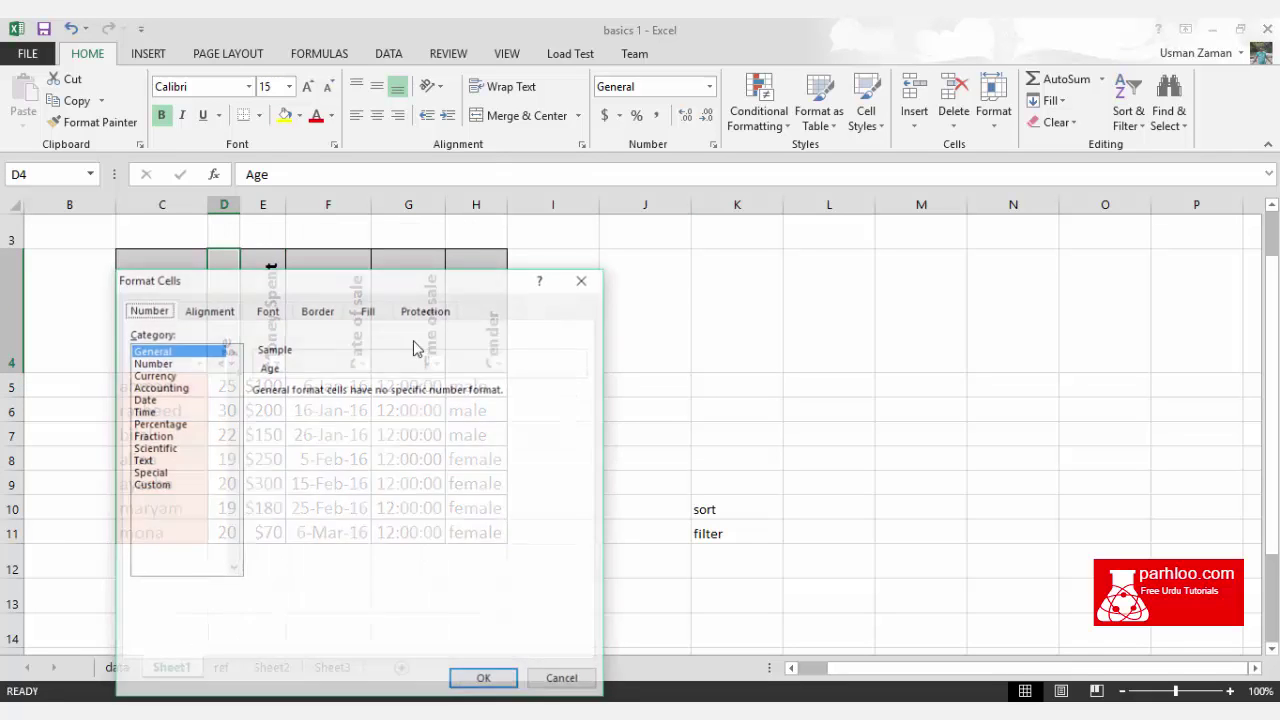
{"action": "left_click_drag", "start_coordinate": [389, 282], "coordinate": [715, 221]}
{"action": "left_click", "coordinate": [540, 251]}
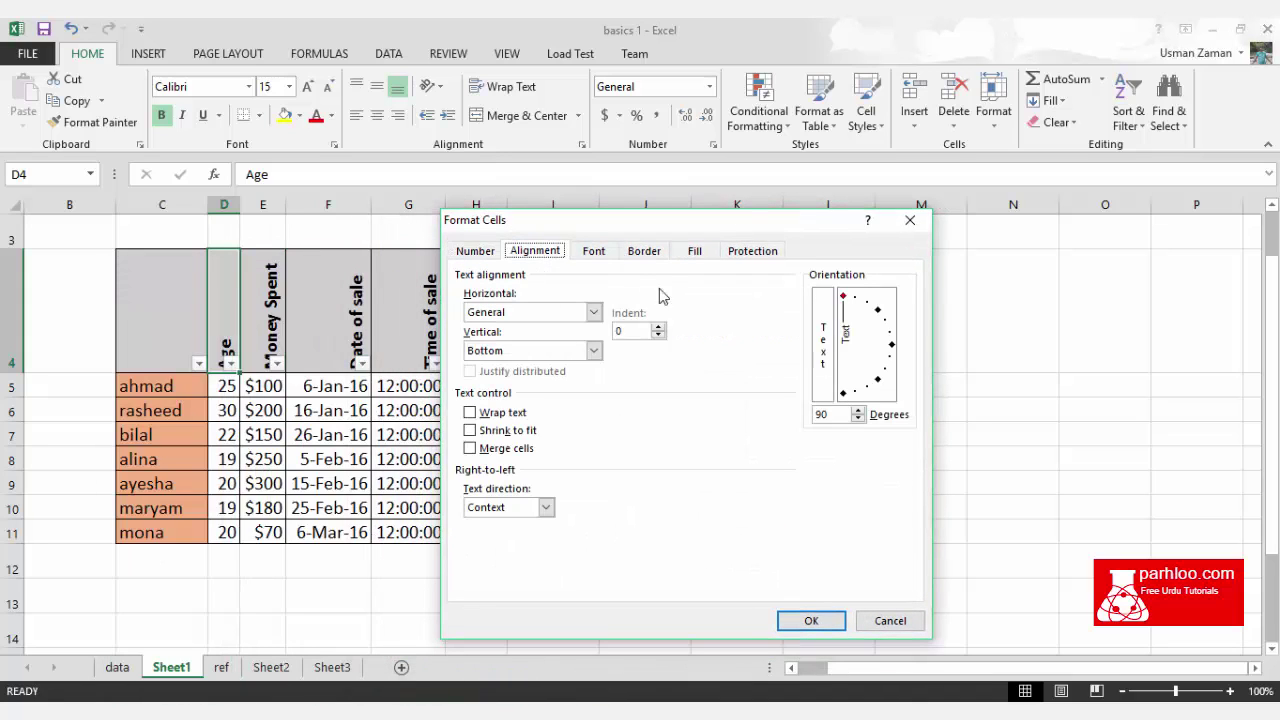
{"action": "mouse_move", "coordinate": [843, 325]}
{"action": "left_mouse_down"}
{"action": "mouse_move", "coordinate": [878, 357]}
{"action": "mouse_move", "coordinate": [888, 347]}
{"action": "left_mouse_up"}
{"action": "left_click", "coordinate": [811, 620]}
{"action": "left_click", "coordinate": [977, 396]}
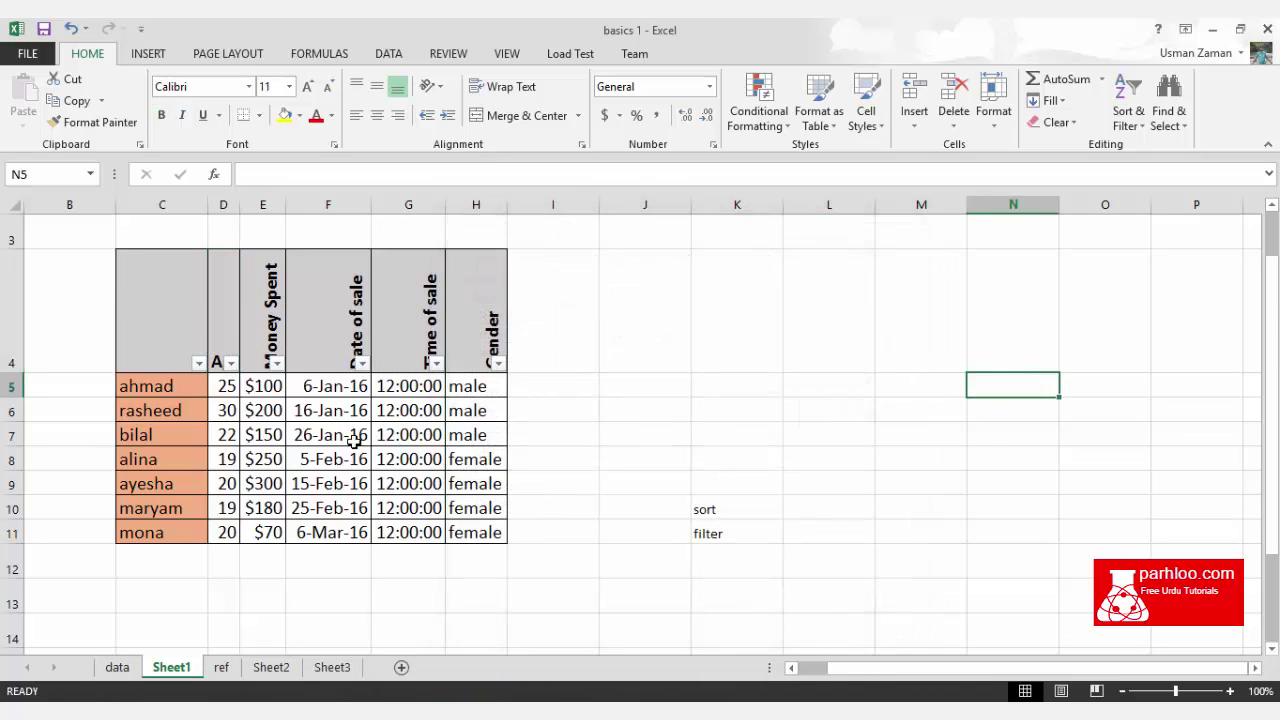
Step: Widen column D and Format Paint D4's horizontal orientation onto headers E4:H4
{"action": "left_click_drag", "start_coordinate": [240, 205], "coordinate": [261, 205]}
{"action": "left_click", "coordinate": [243, 205]}
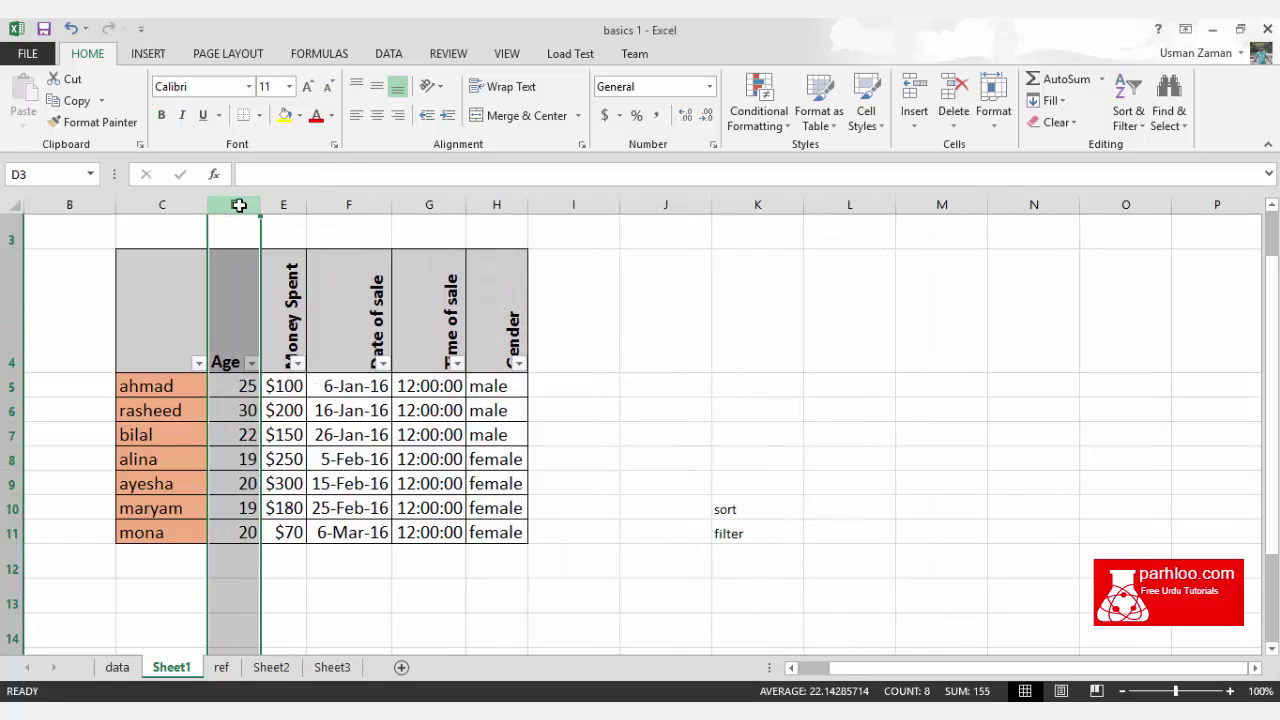
{"action": "left_click", "coordinate": [243, 286]}
{"action": "left_click", "coordinate": [92, 122]}
{"action": "left_click_drag", "start_coordinate": [274, 280], "coordinate": [493, 289]}
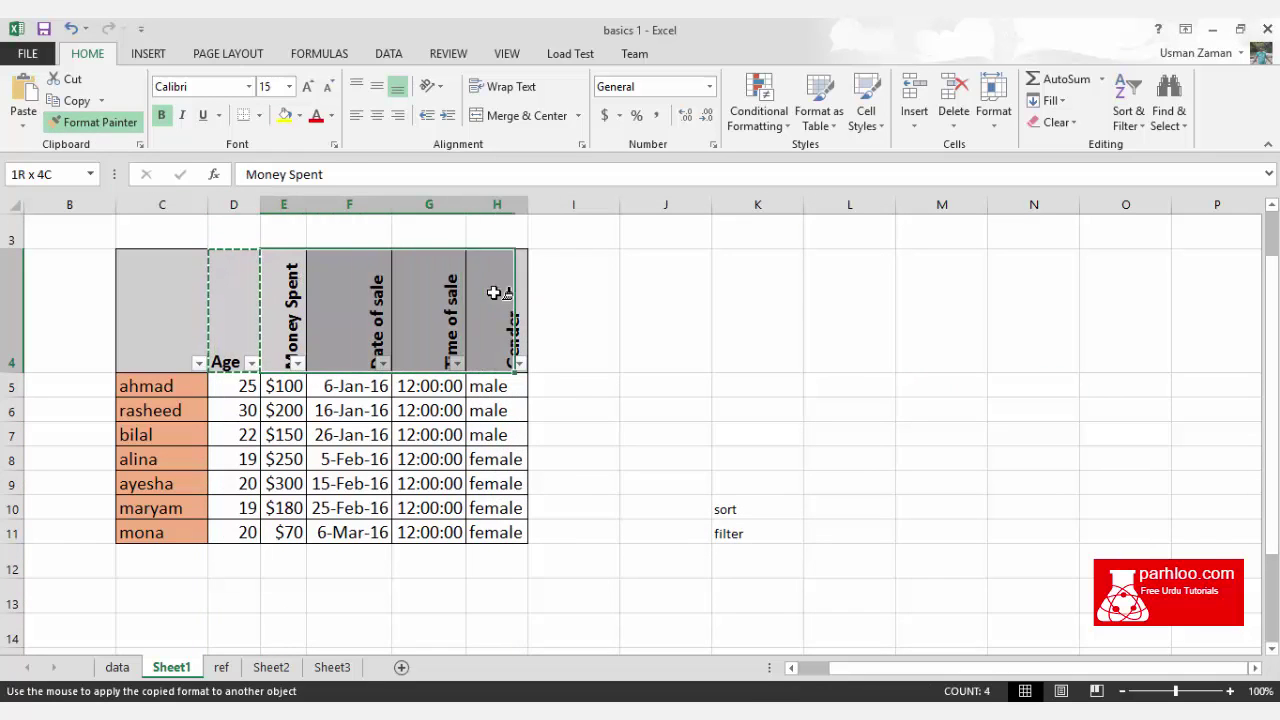
{"action": "left_click", "coordinate": [797, 358]}
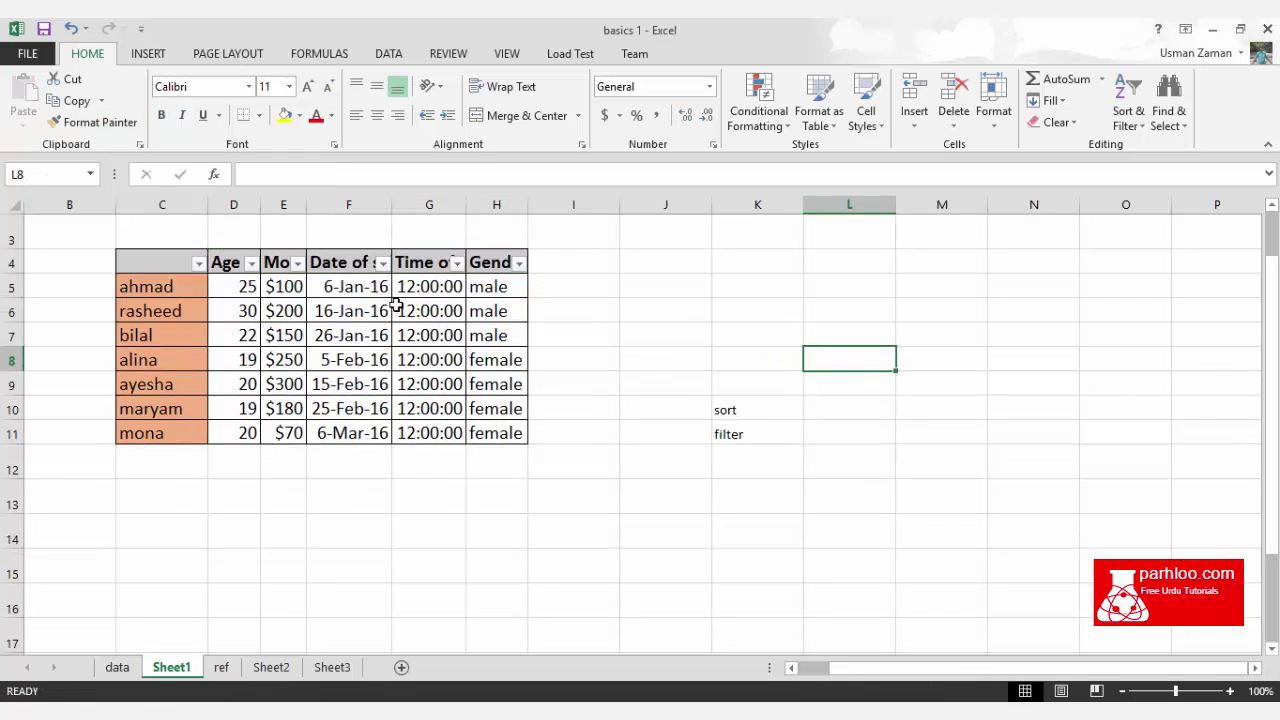
Step: AutoFit Money Spent, Date of sale, Time of sale and Gender, and make row 4 taller
{"action": "double_click", "coordinate": [306, 205]}
{"action": "double_click", "coordinate": [486, 207]}
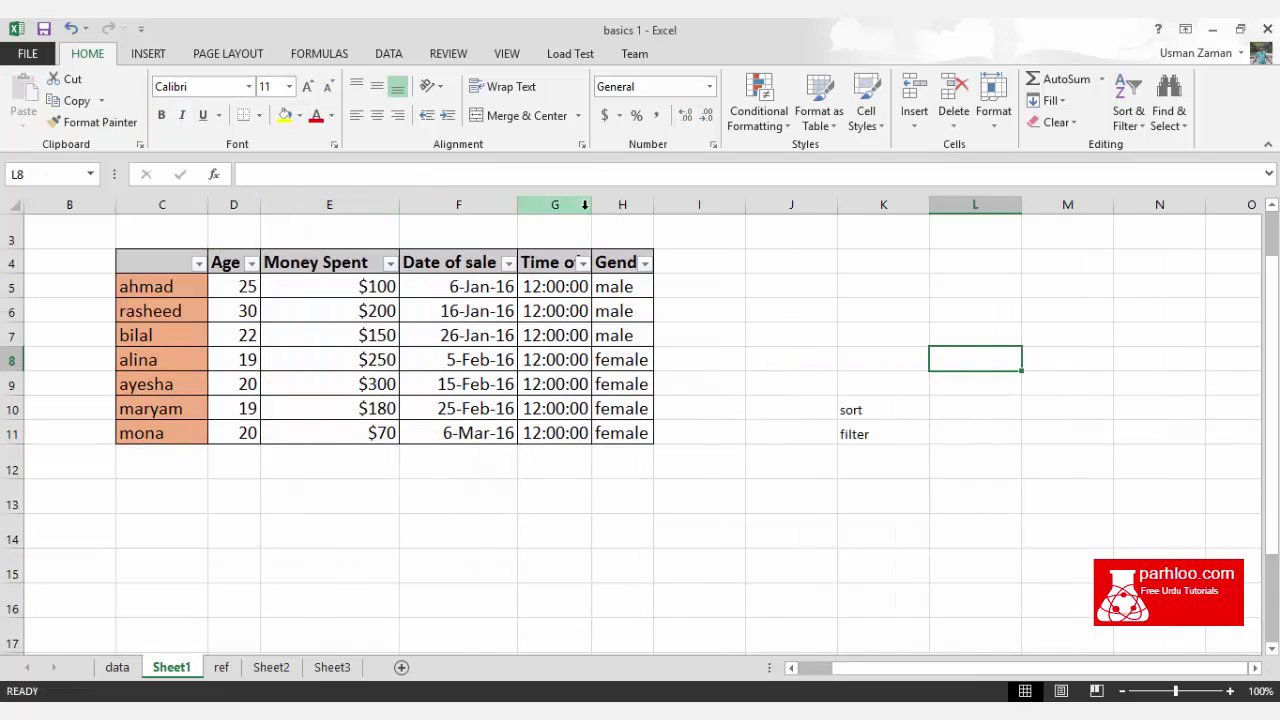
{"action": "double_click", "coordinate": [591, 204]}
{"action": "double_click", "coordinate": [697, 204]}
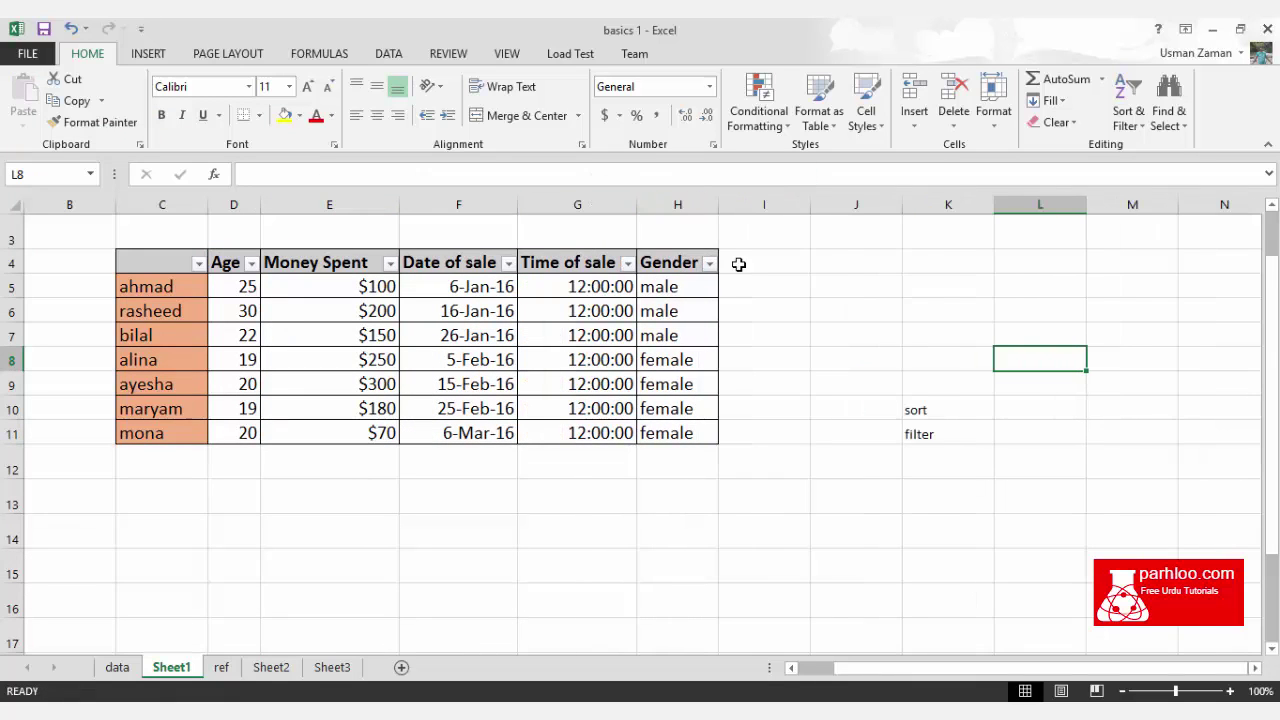
{"action": "scroll", "coordinate": [865, 287], "scroll_direction": "up", "scroll_amount": 1}
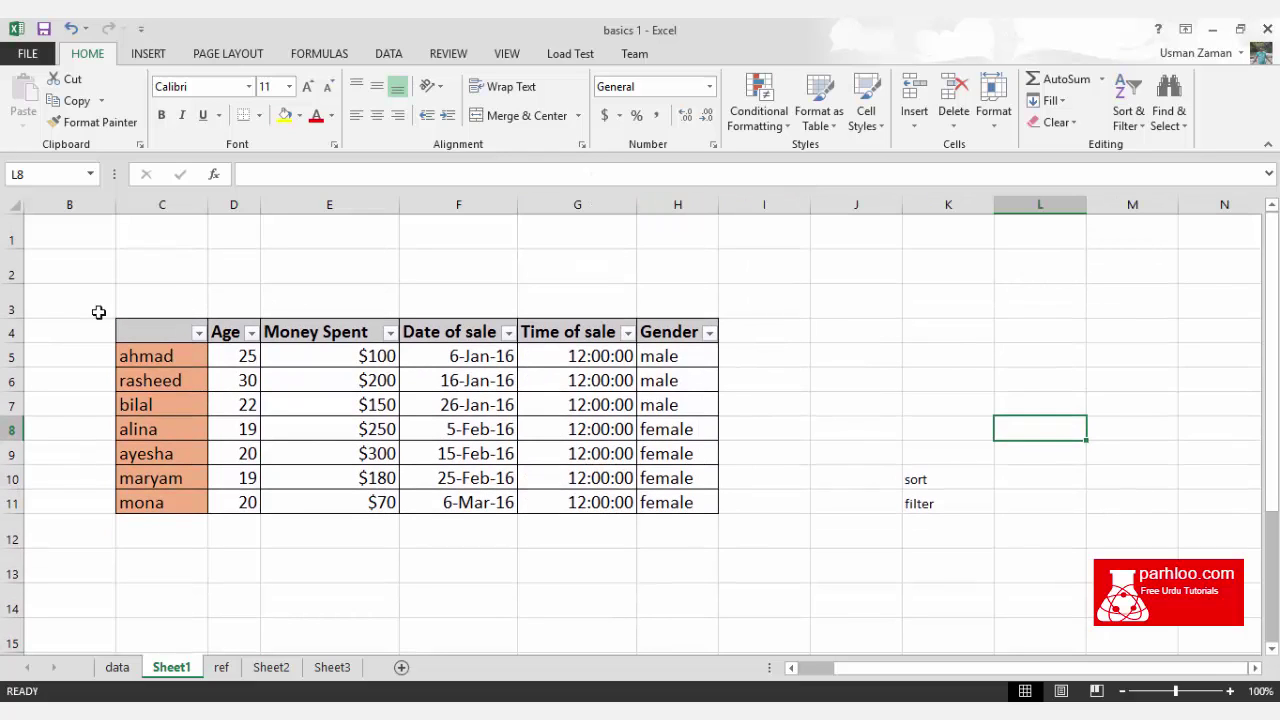
{"action": "left_click", "coordinate": [40, 326]}
{"action": "left_click_drag", "start_coordinate": [9, 342], "coordinate": [9, 354]}
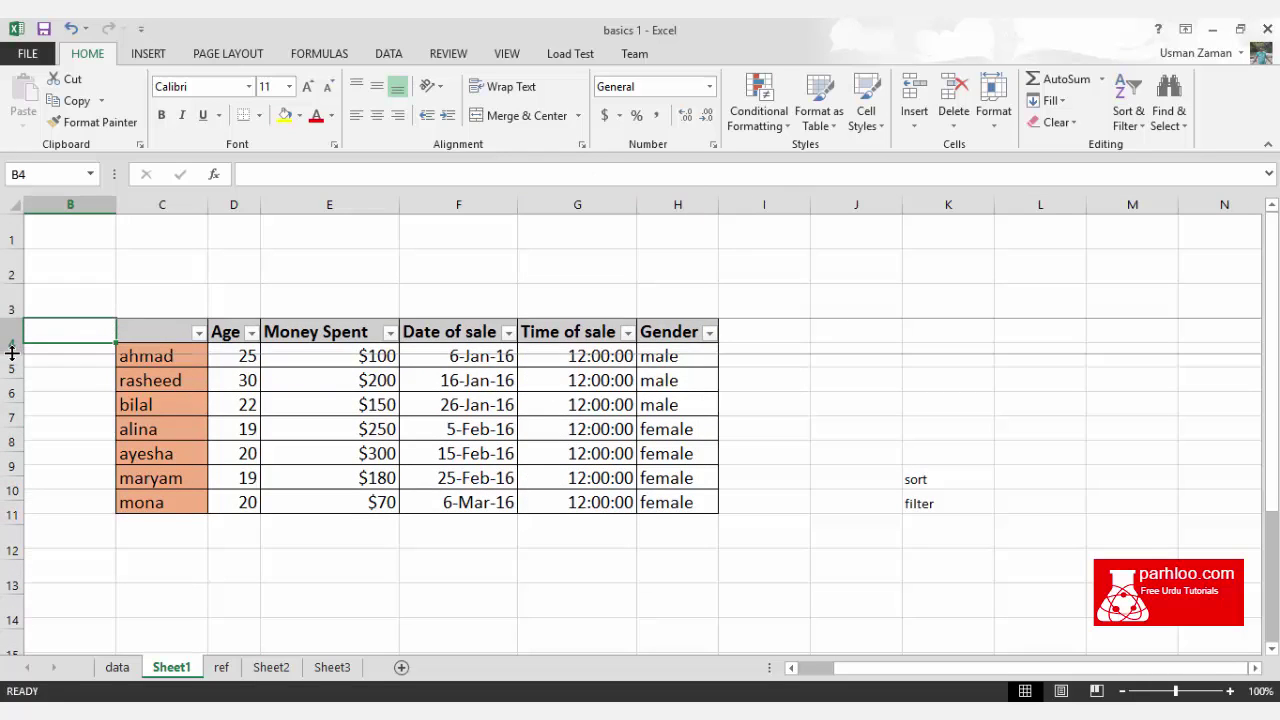
{"action": "left_click", "coordinate": [830, 336]}
{"action": "left_click", "coordinate": [800, 489]}
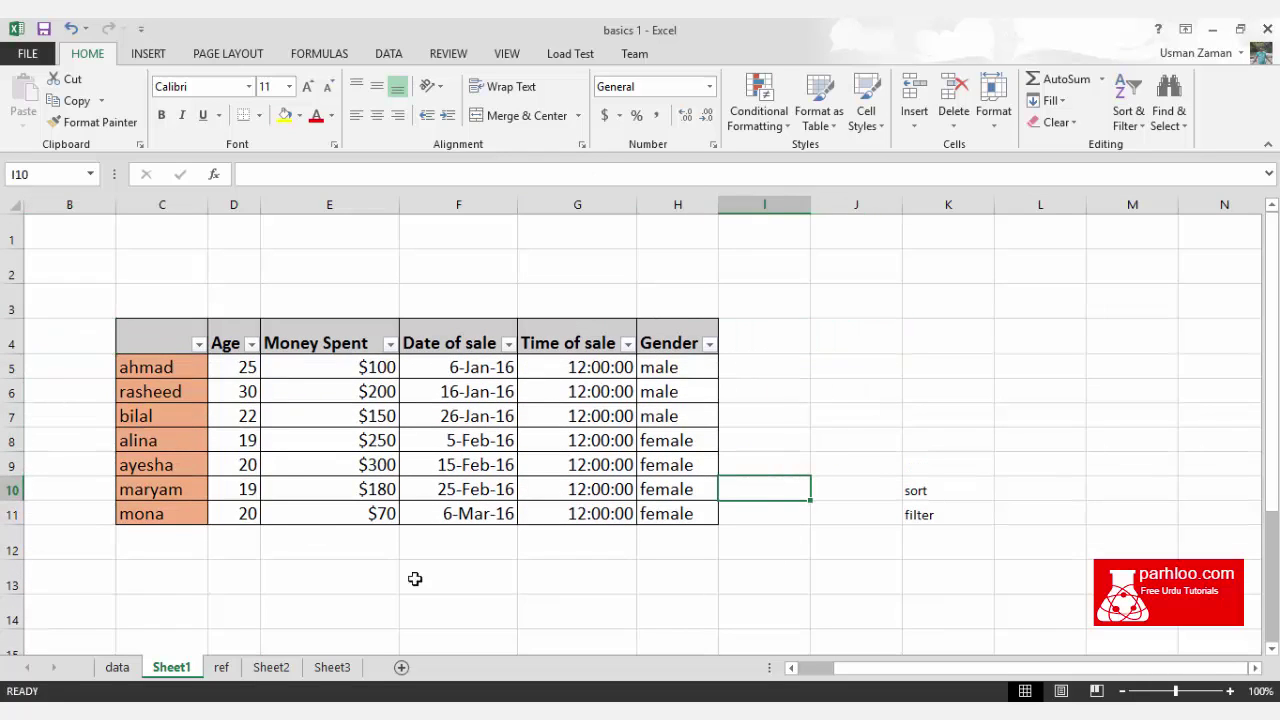
Step: Filter the Age column to show only age 20
{"action": "left_click", "coordinate": [252, 345]}
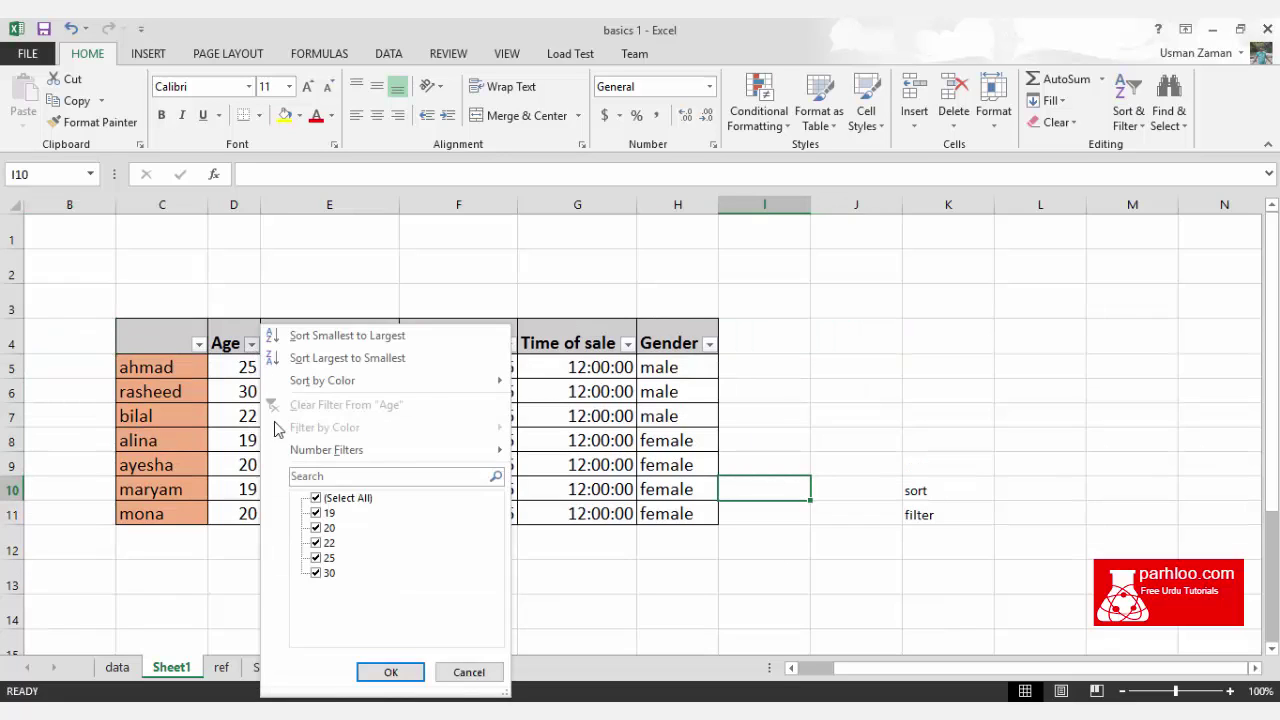
{"action": "left_click", "coordinate": [316, 498]}
{"action": "left_click", "coordinate": [318, 528]}
{"action": "left_click", "coordinate": [392, 672]}
{"action": "left_click", "coordinate": [329, 512]}
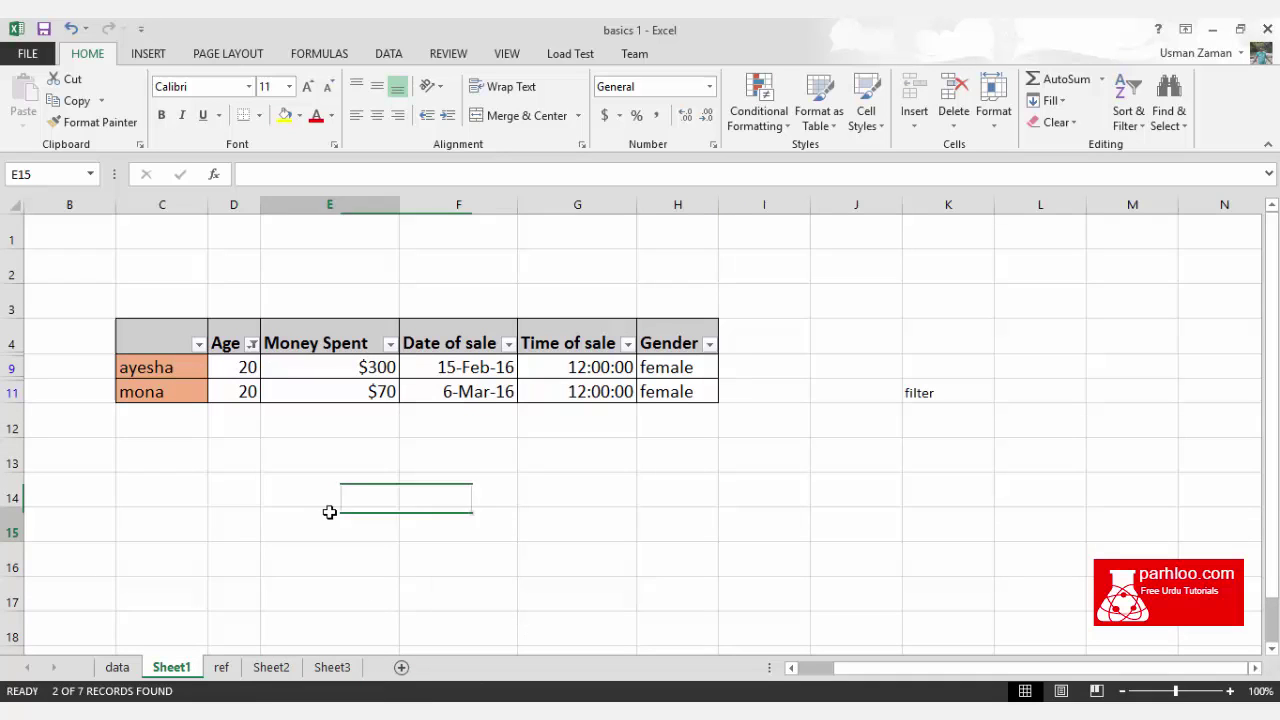
Step: Clear the Age filter by selecting all values so all seven rows show
{"action": "left_click", "coordinate": [253, 346]}
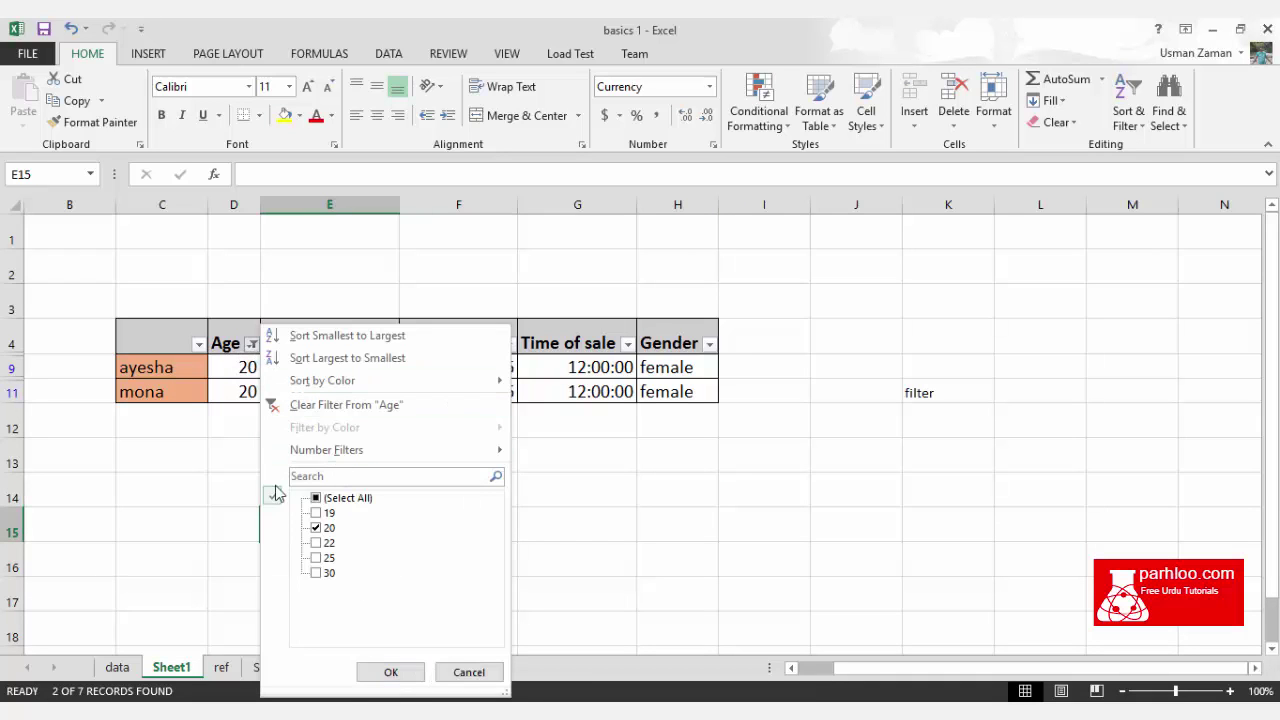
{"action": "left_click", "coordinate": [325, 498]}
{"action": "left_click", "coordinate": [325, 498]}
{"action": "left_click", "coordinate": [325, 498]}
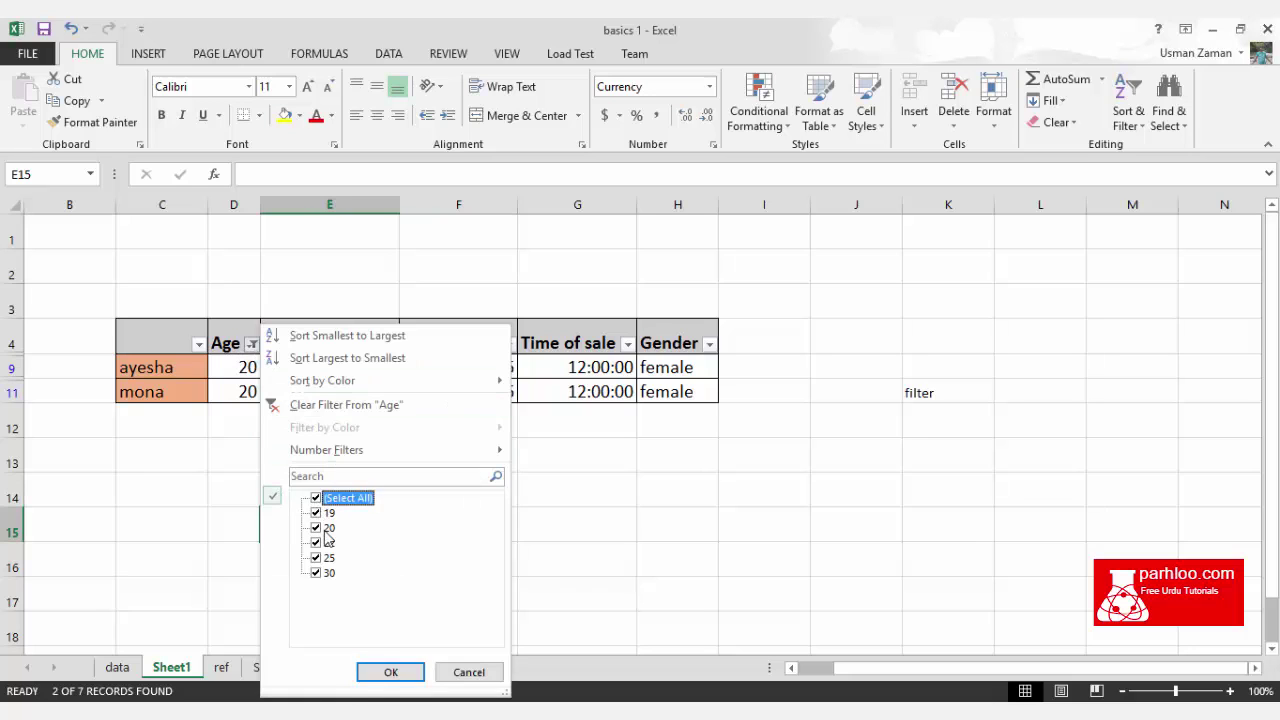
{"action": "left_click", "coordinate": [379, 680]}
{"action": "left_click", "coordinate": [409, 597]}
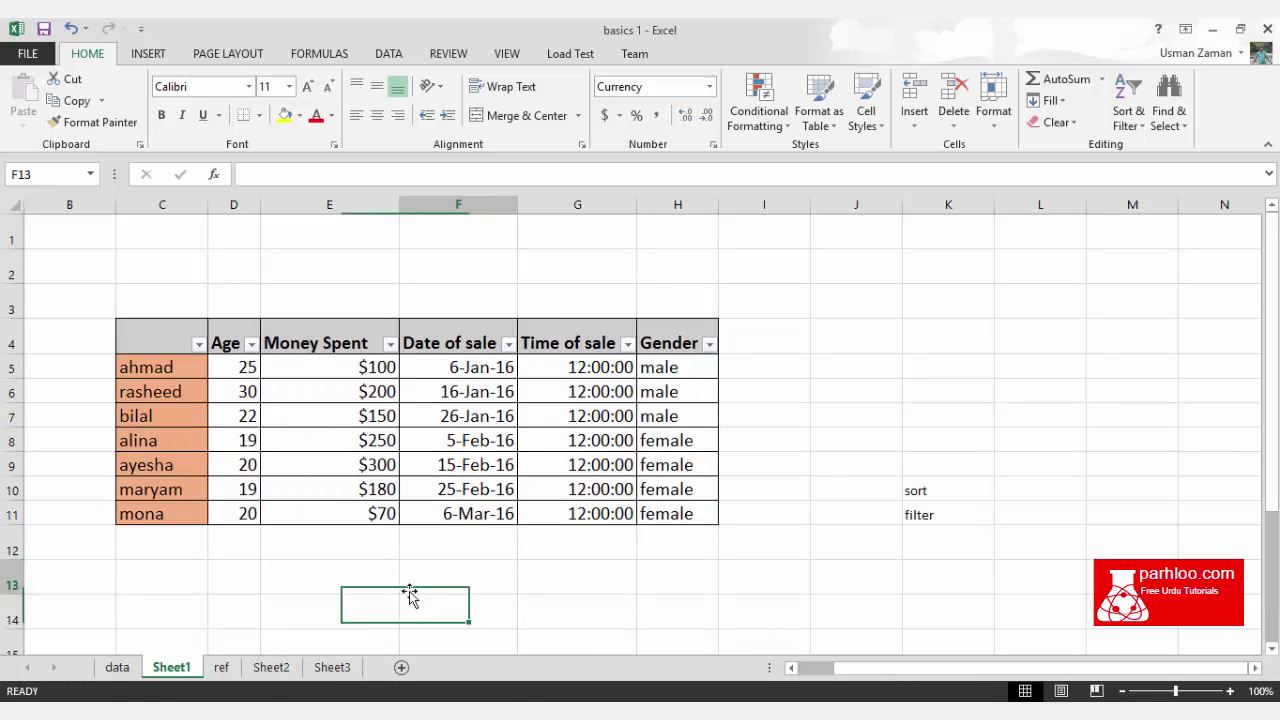
Step: Filter Money Spent to only $180, then reopen its filter with all values checked
{"action": "left_click", "coordinate": [390, 344]}
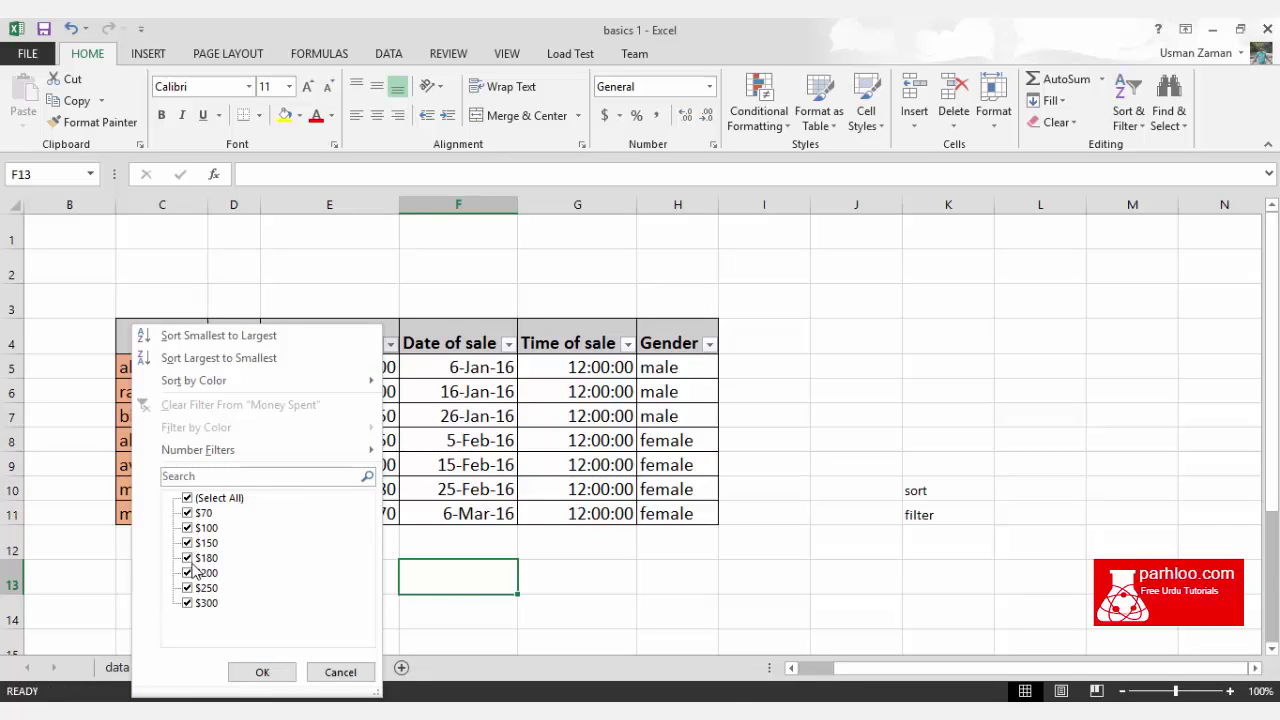
{"action": "left_click", "coordinate": [188, 558]}
{"action": "left_click", "coordinate": [187, 498]}
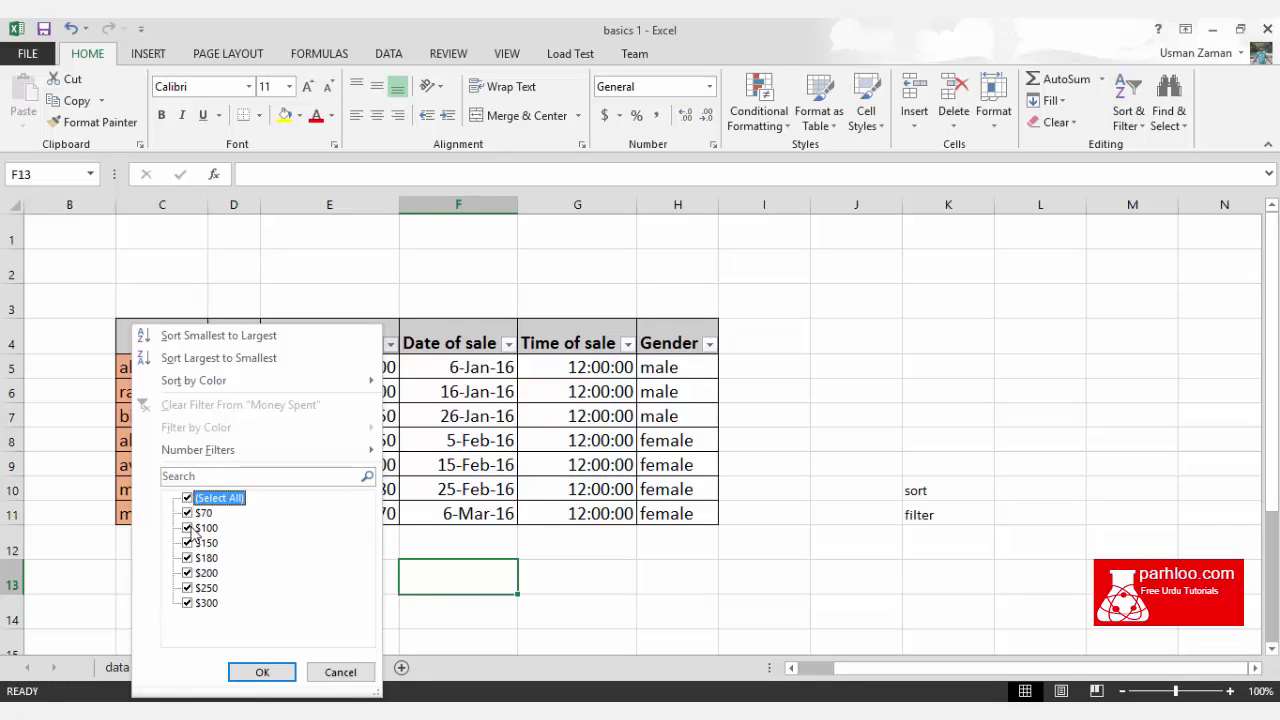
{"action": "left_click", "coordinate": [187, 498]}
{"action": "left_click", "coordinate": [188, 558]}
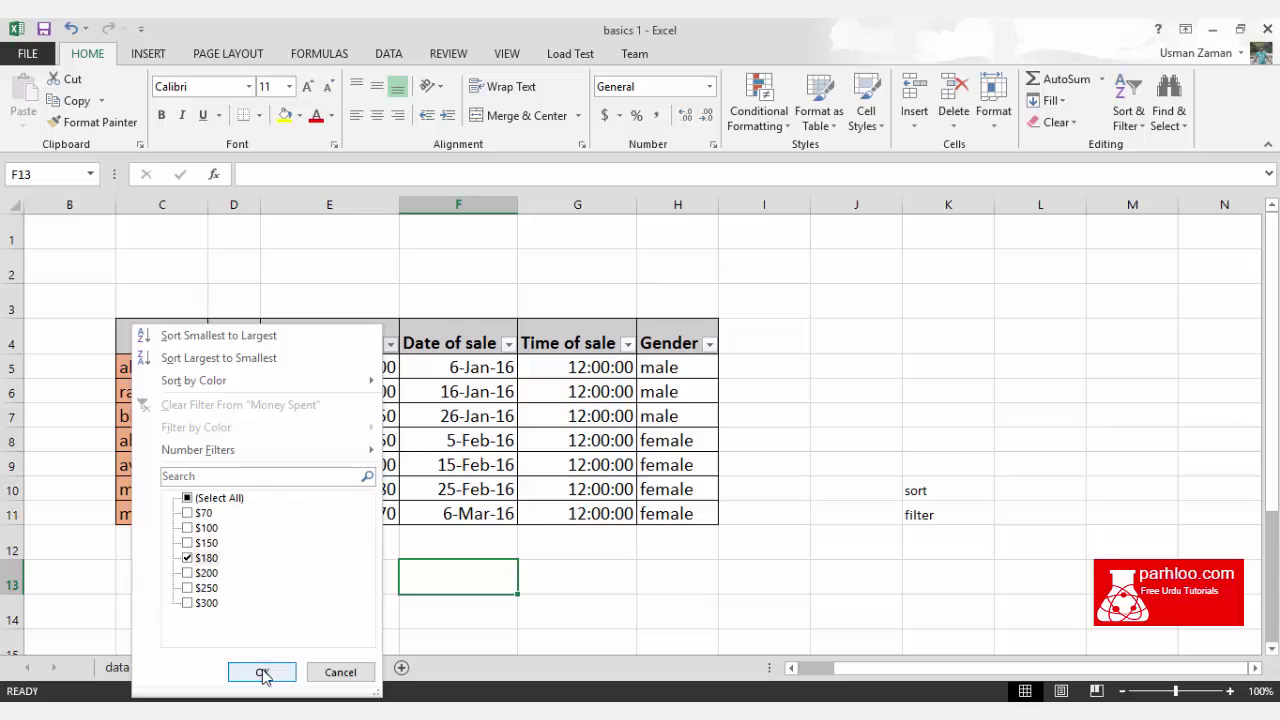
{"action": "left_click", "coordinate": [262, 672]}
{"action": "left_click", "coordinate": [364, 610]}
{"action": "left_click", "coordinate": [390, 343]}
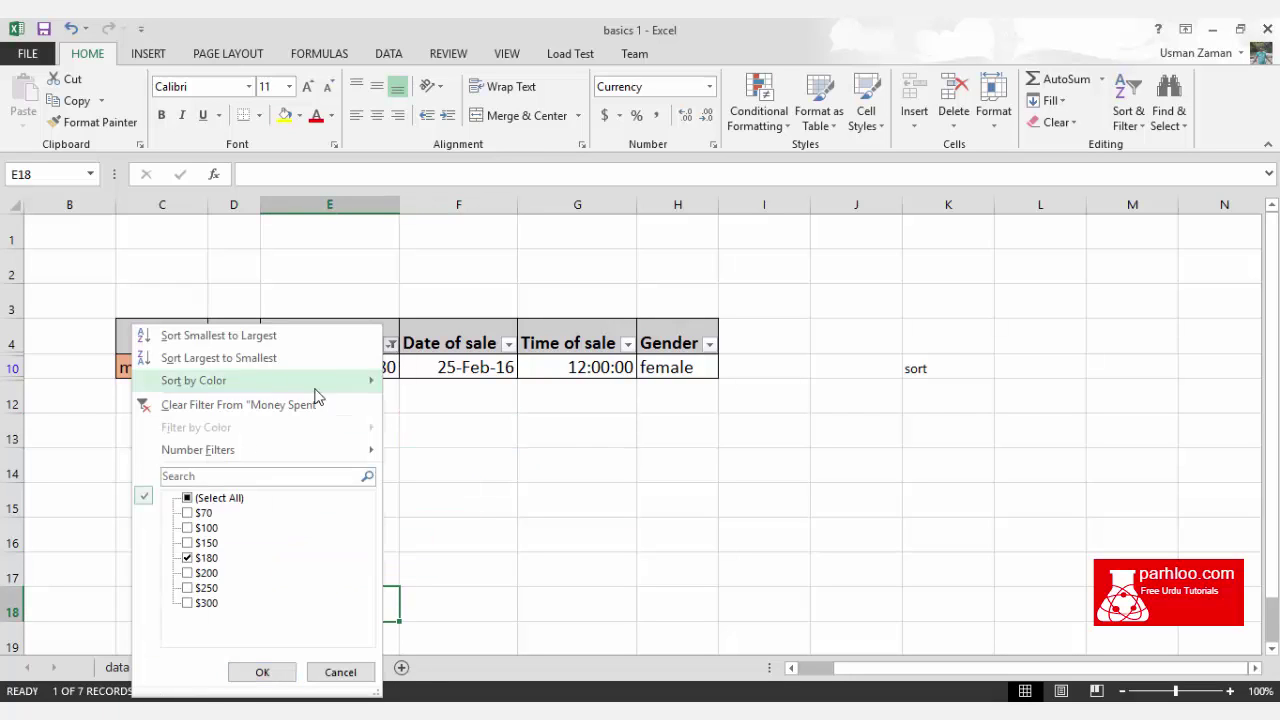
{"action": "left_click", "coordinate": [187, 498]}
{"action": "mouse_move", "coordinate": [198, 450]}
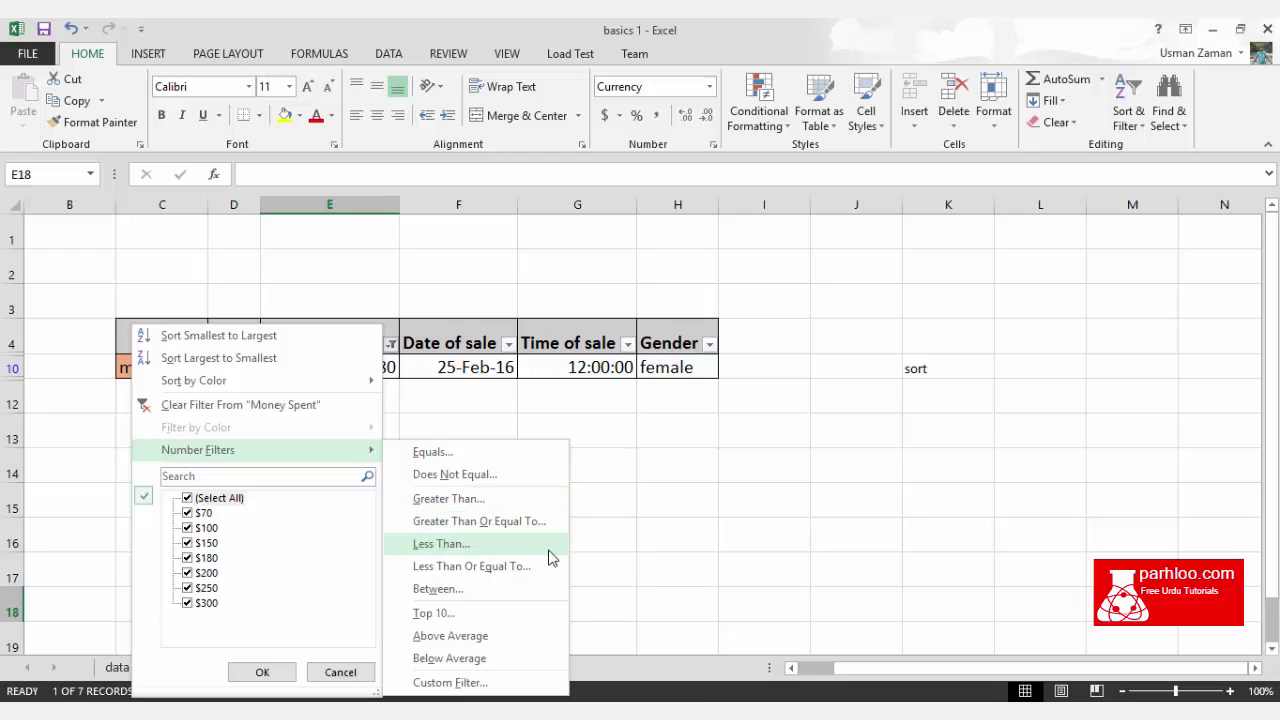
Step: Apply a custom Money Spent filter: greater than or equal to 100 and less than 201
{"action": "left_click", "coordinate": [548, 522]}
{"action": "type", "text": "100"}
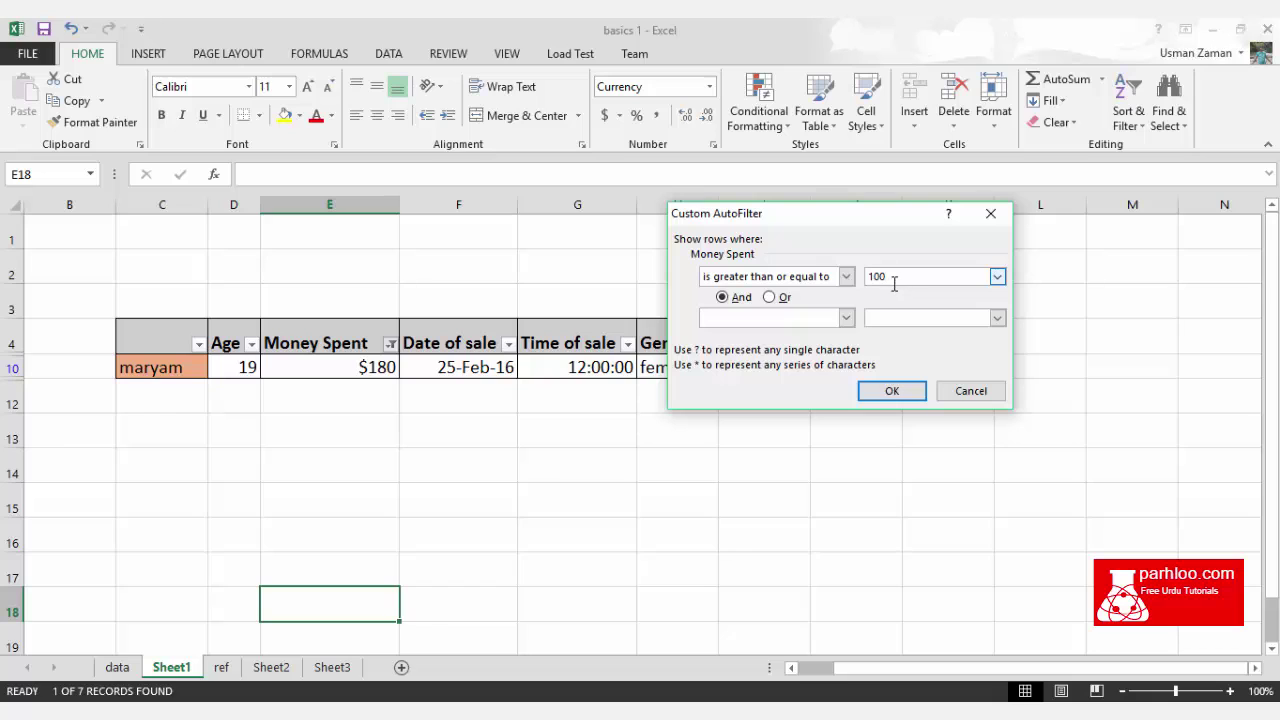
{"action": "left_click", "coordinate": [846, 318]}
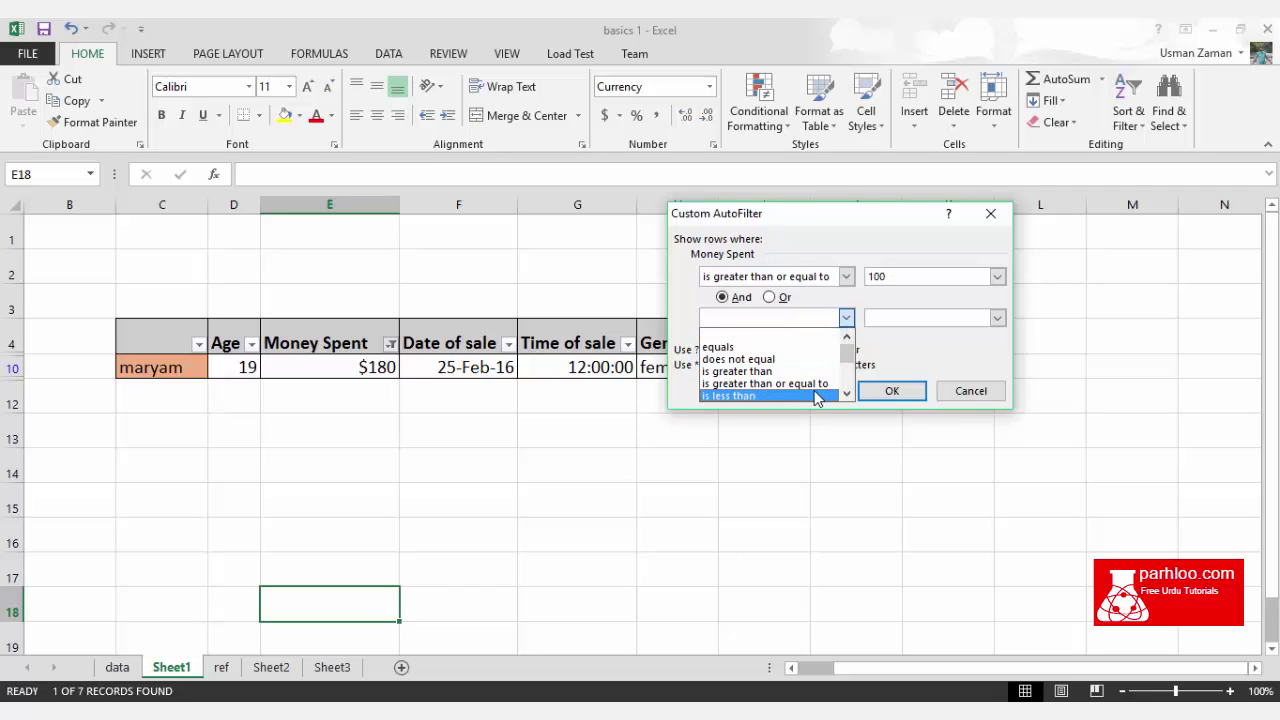
{"action": "left_click", "coordinate": [820, 394]}
{"action": "left_click", "coordinate": [889, 318]}
{"action": "type", "text": "201"}
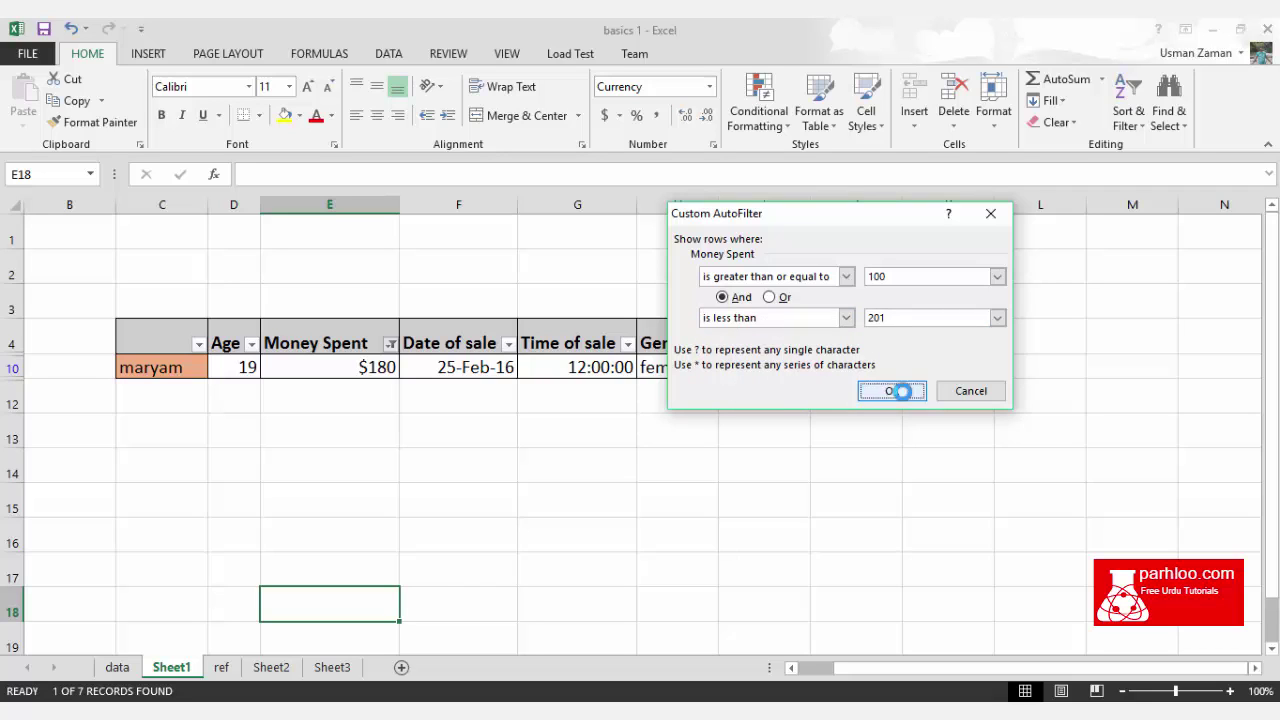
{"action": "left_click", "coordinate": [892, 391]}
{"action": "left_click", "coordinate": [860, 530]}
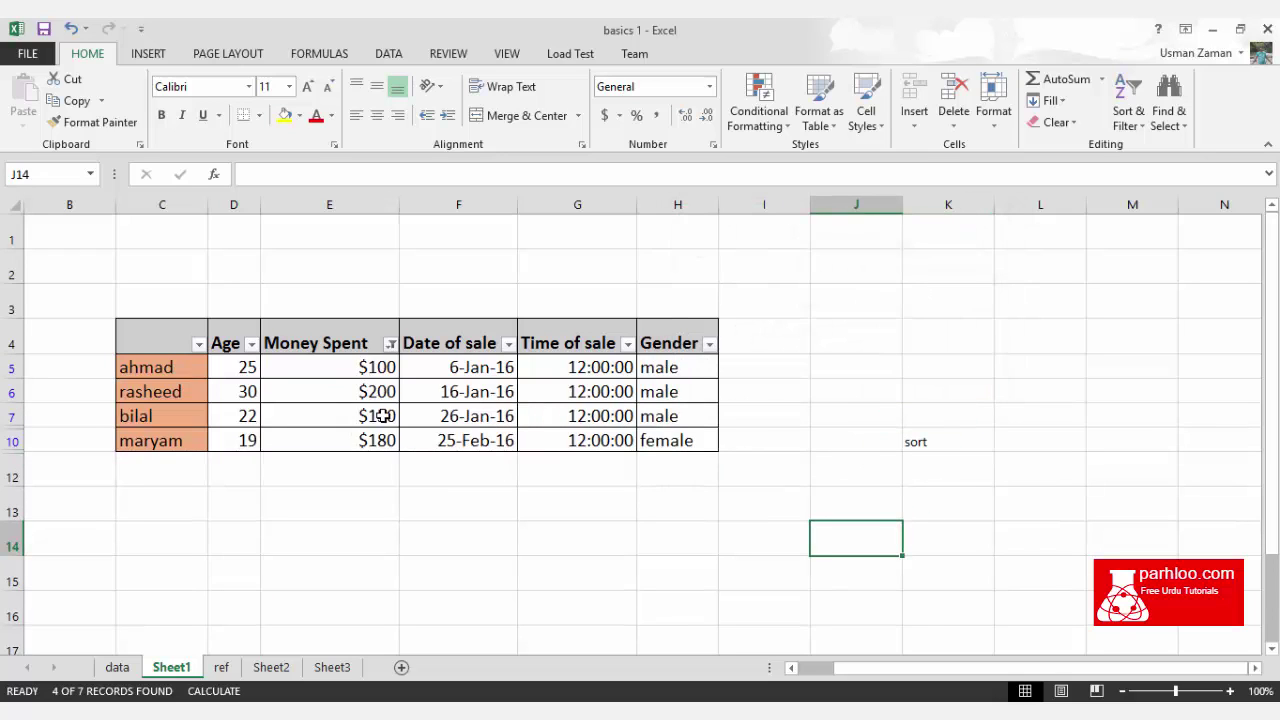
Step: Start a Before date filter on the Date of sale column
{"action": "left_click", "coordinate": [508, 343]}
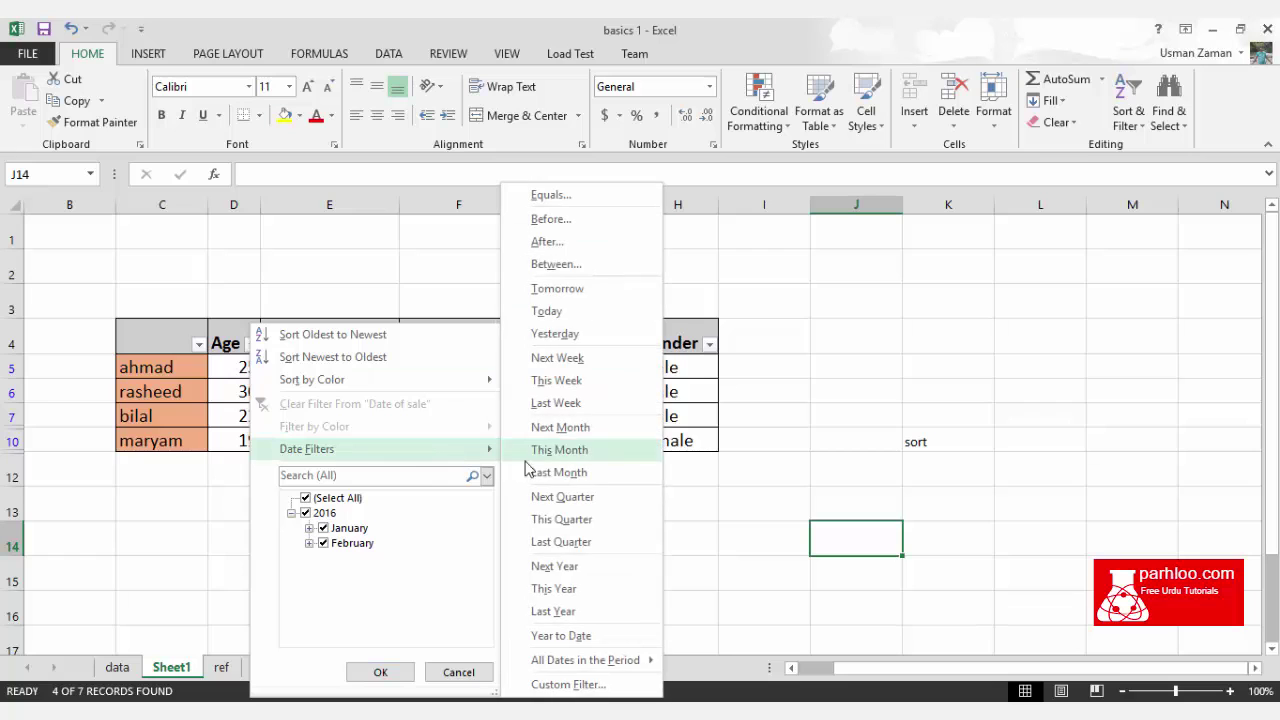
{"action": "mouse_move", "coordinate": [385, 449]}
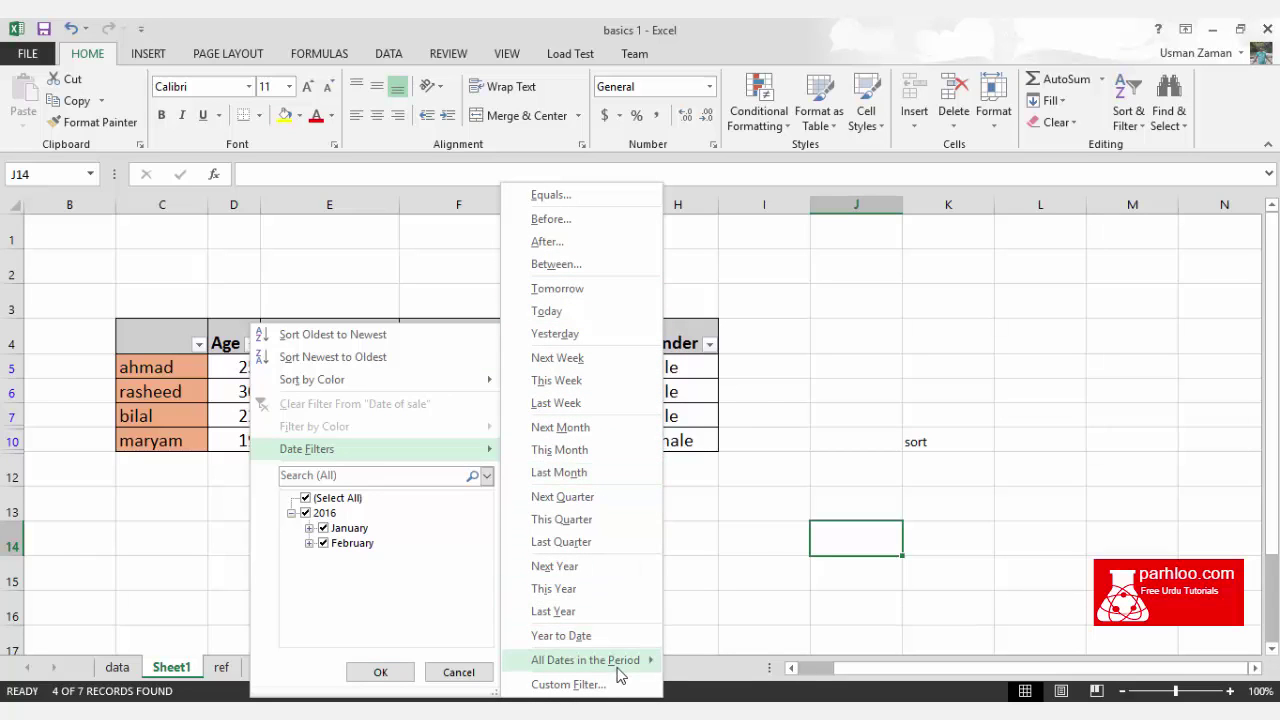
{"action": "left_click", "coordinate": [596, 219]}
{"action": "left_click_drag", "start_coordinate": [787, 222], "coordinate": [848, 227]}
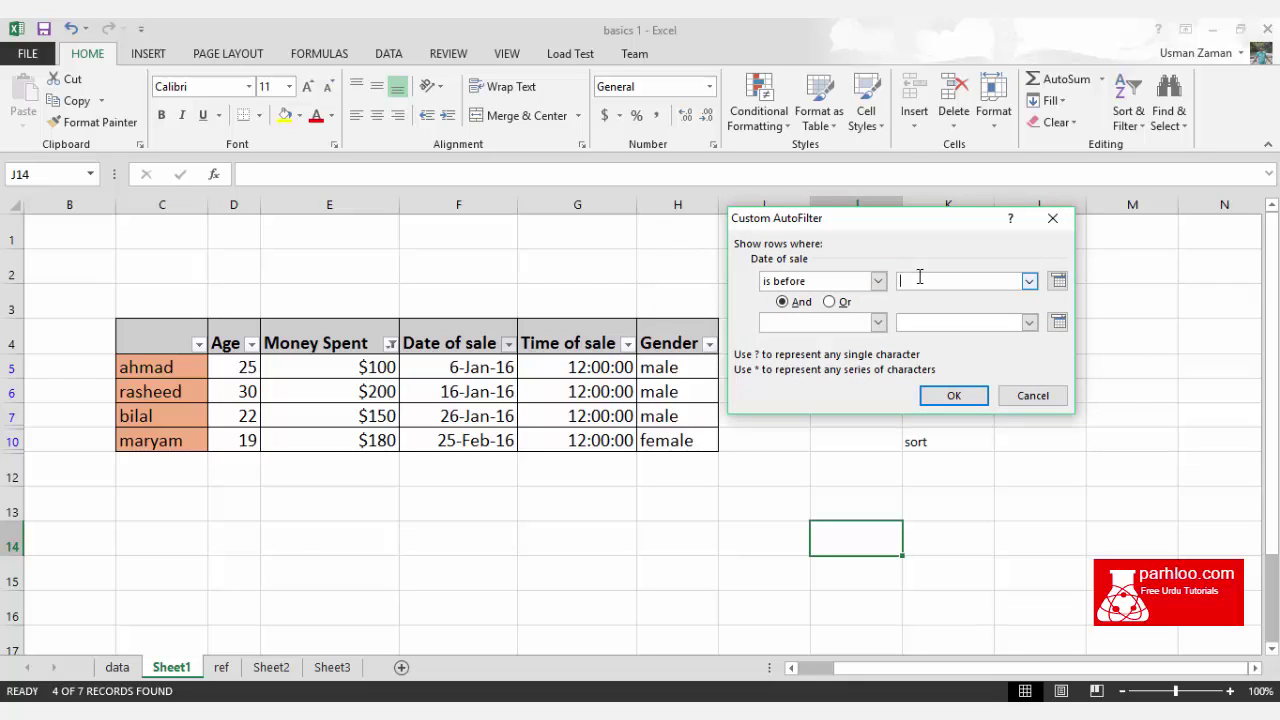
{"action": "left_click", "coordinate": [1058, 281]}
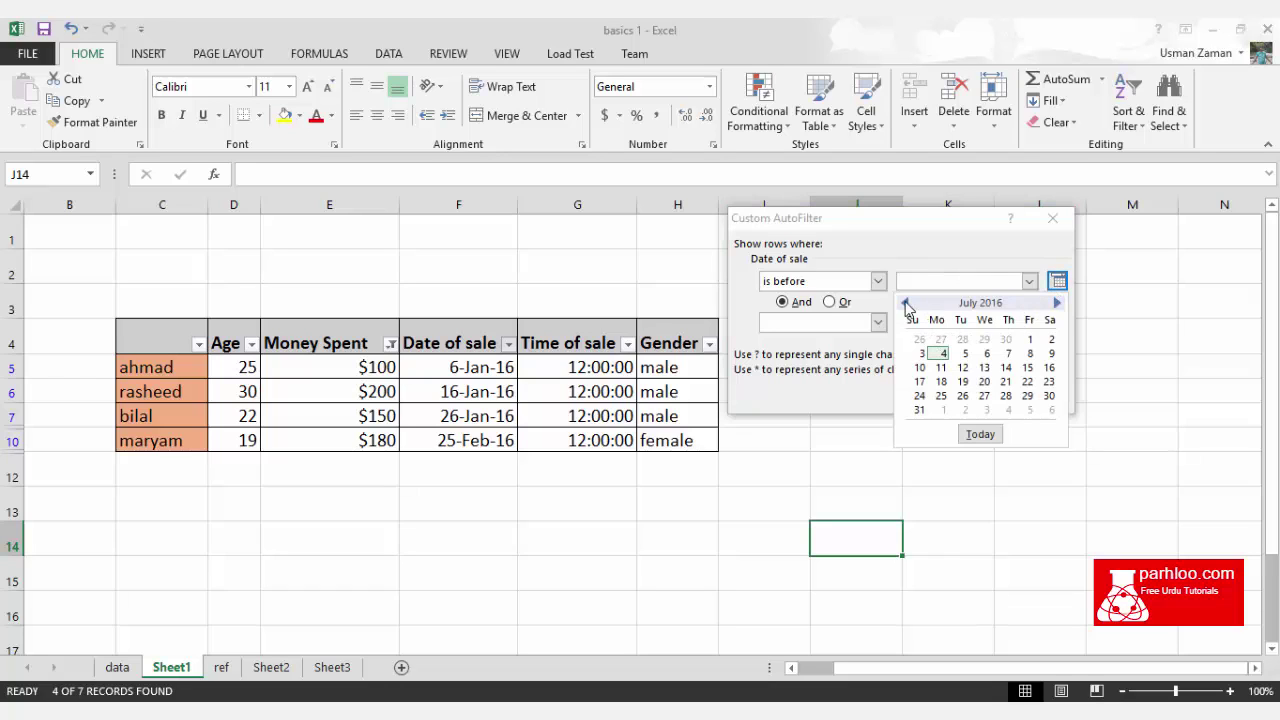
Step: Pick 10 February 2016 as the cutoff and apply, leaving three January sales
{"action": "left_click", "coordinate": [905, 303]}
{"action": "left_click", "coordinate": [905, 303]}
{"action": "left_click", "coordinate": [905, 303]}
{"action": "left_click", "coordinate": [905, 303]}
{"action": "left_click", "coordinate": [906, 305]}
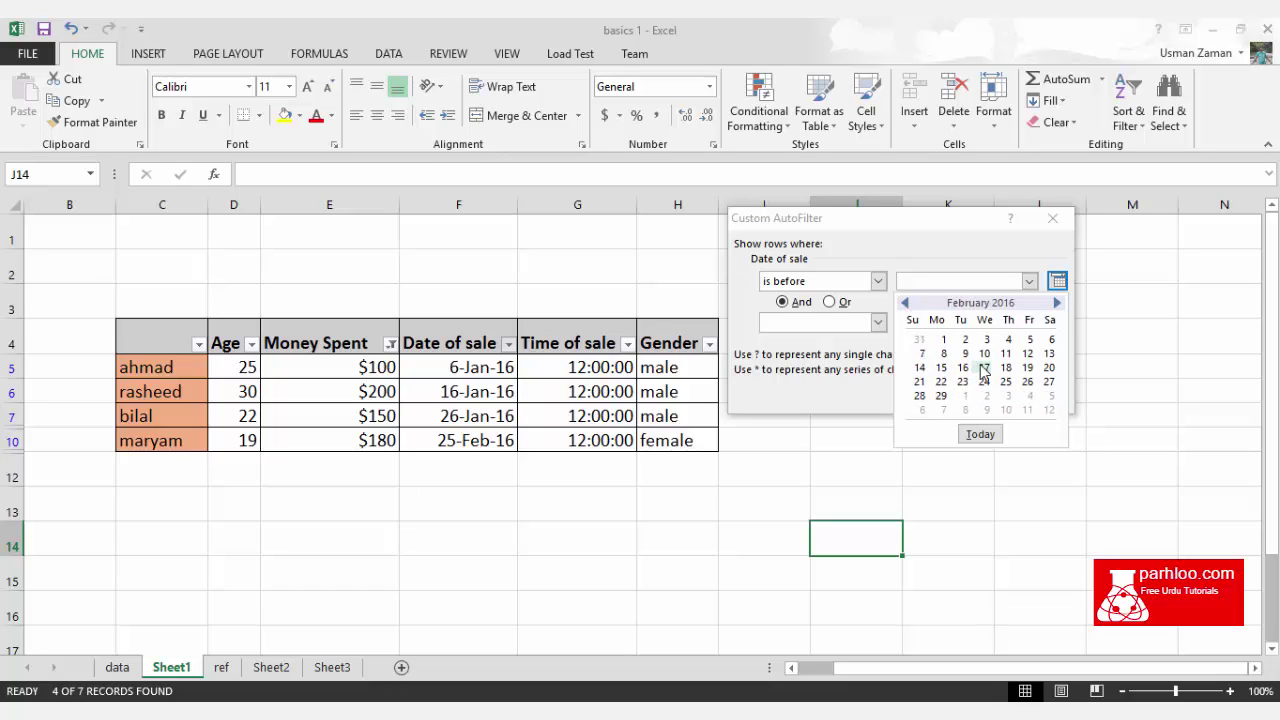
{"action": "left_click", "coordinate": [984, 358]}
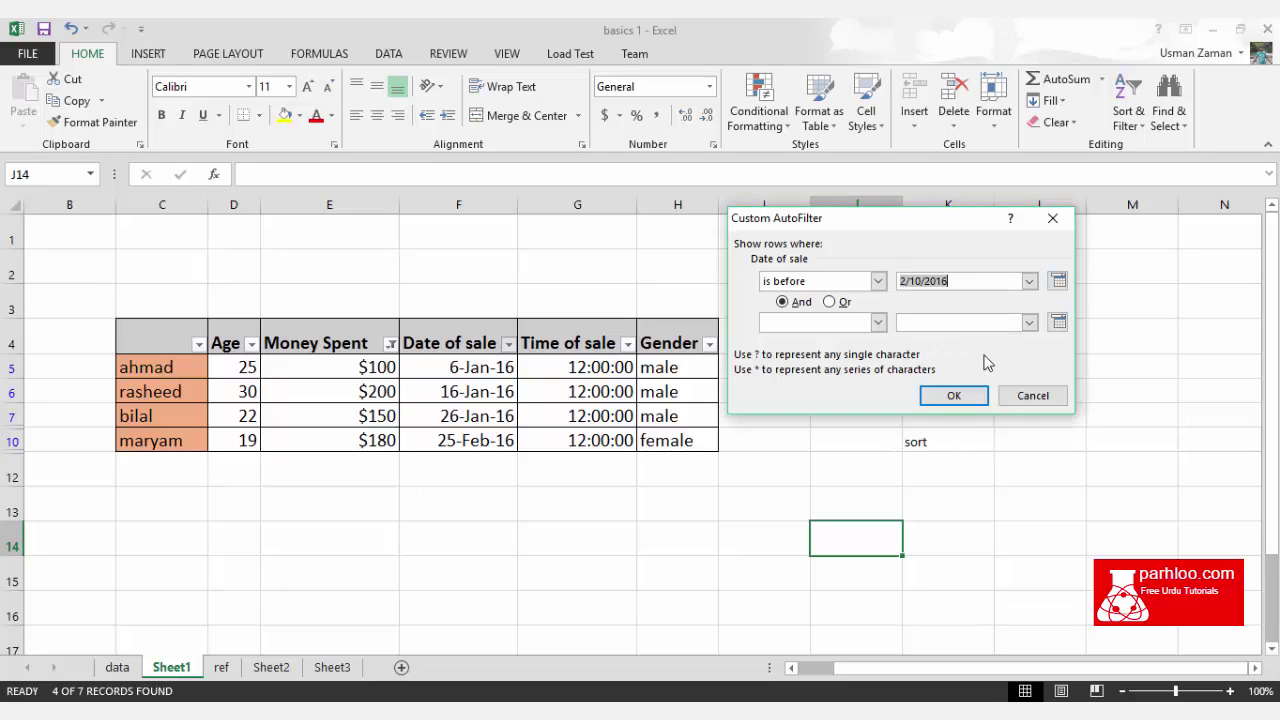
{"action": "left_click", "coordinate": [945, 394]}
{"action": "left_click", "coordinate": [583, 476]}
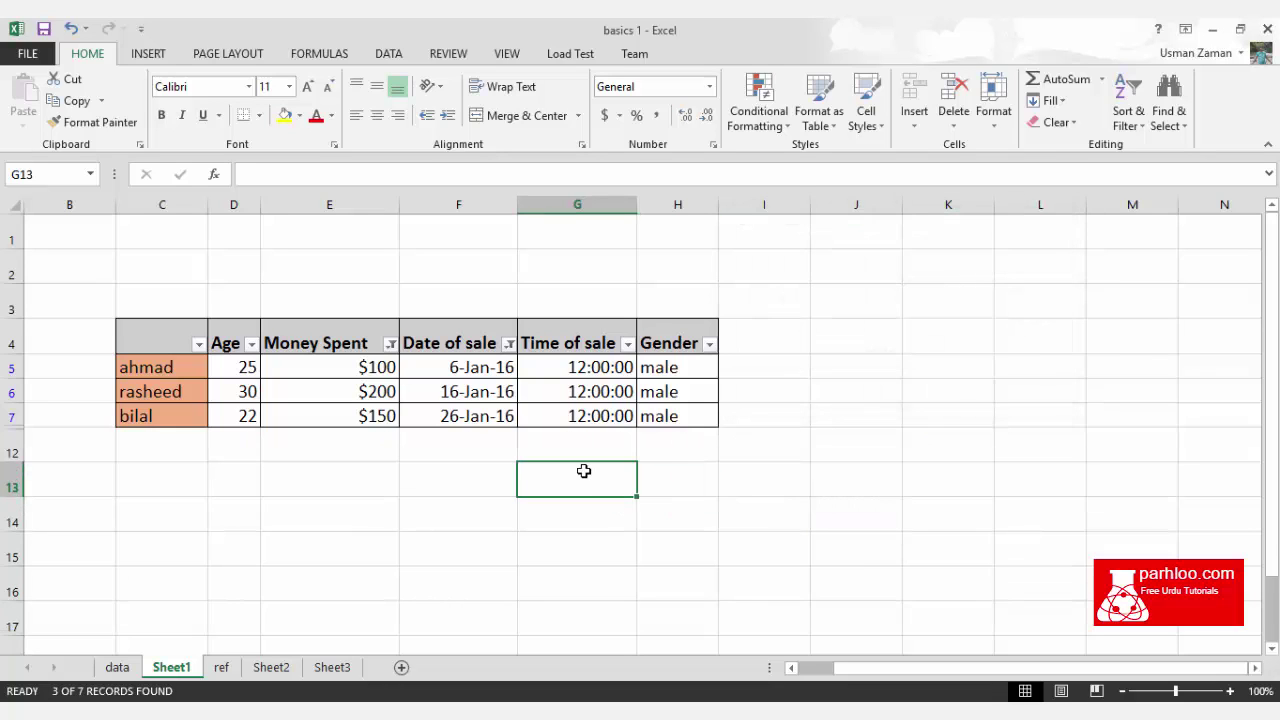
{"action": "left_click", "coordinate": [457, 366]}
{"action": "left_click", "coordinate": [466, 440]}
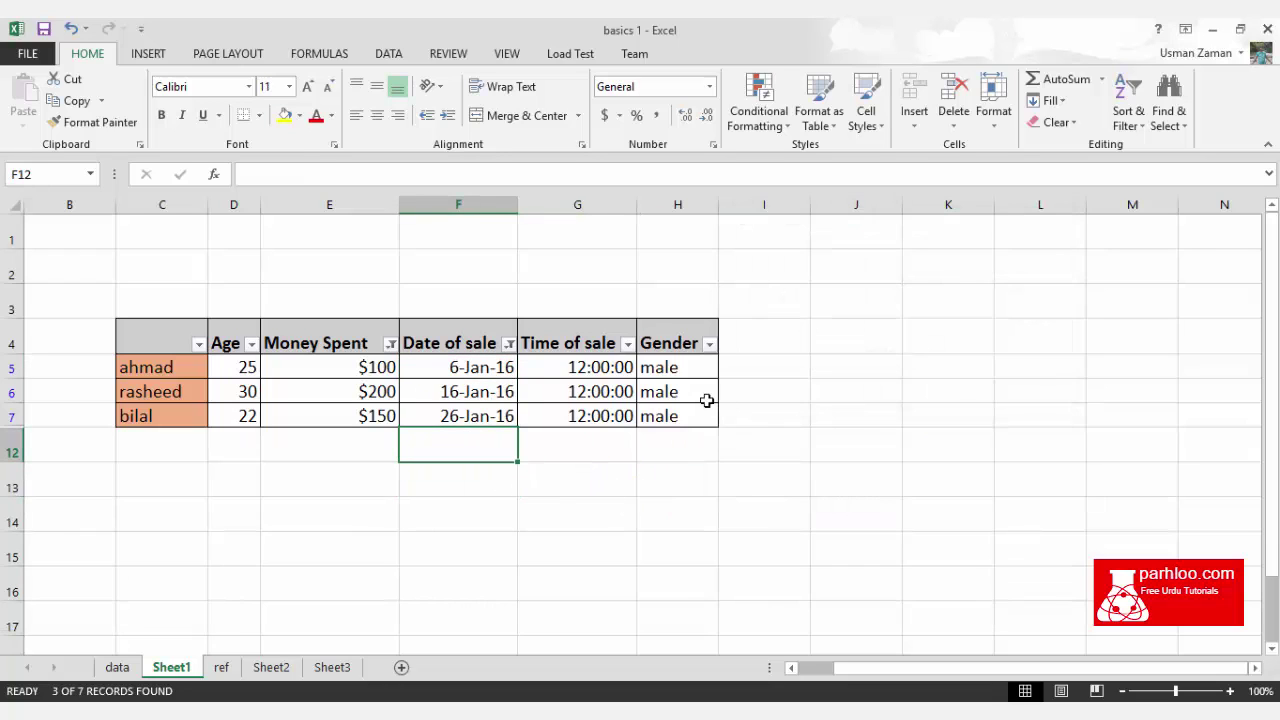
Step: Clear the Money Spent filter with Select All, leaving the date filter's four rows
{"action": "left_click", "coordinate": [659, 443]}
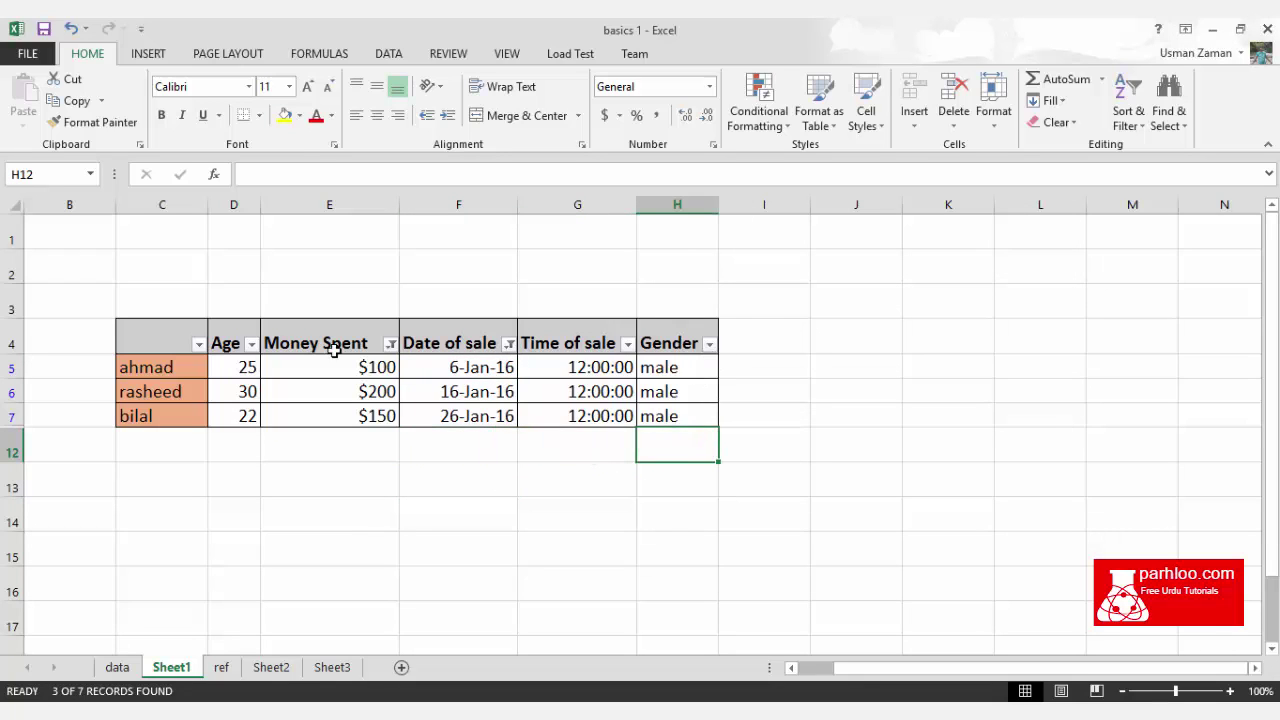
{"action": "left_click", "coordinate": [390, 344]}
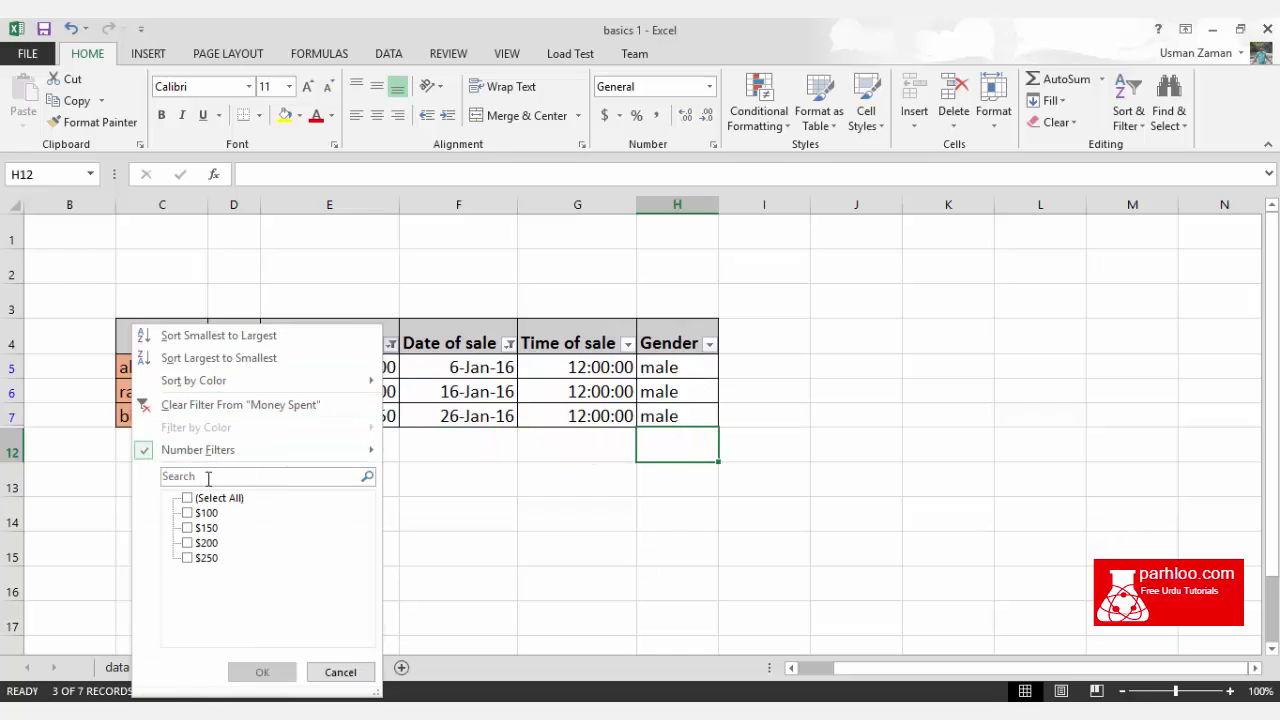
{"action": "left_click", "coordinate": [188, 498]}
{"action": "left_click", "coordinate": [262, 672]}
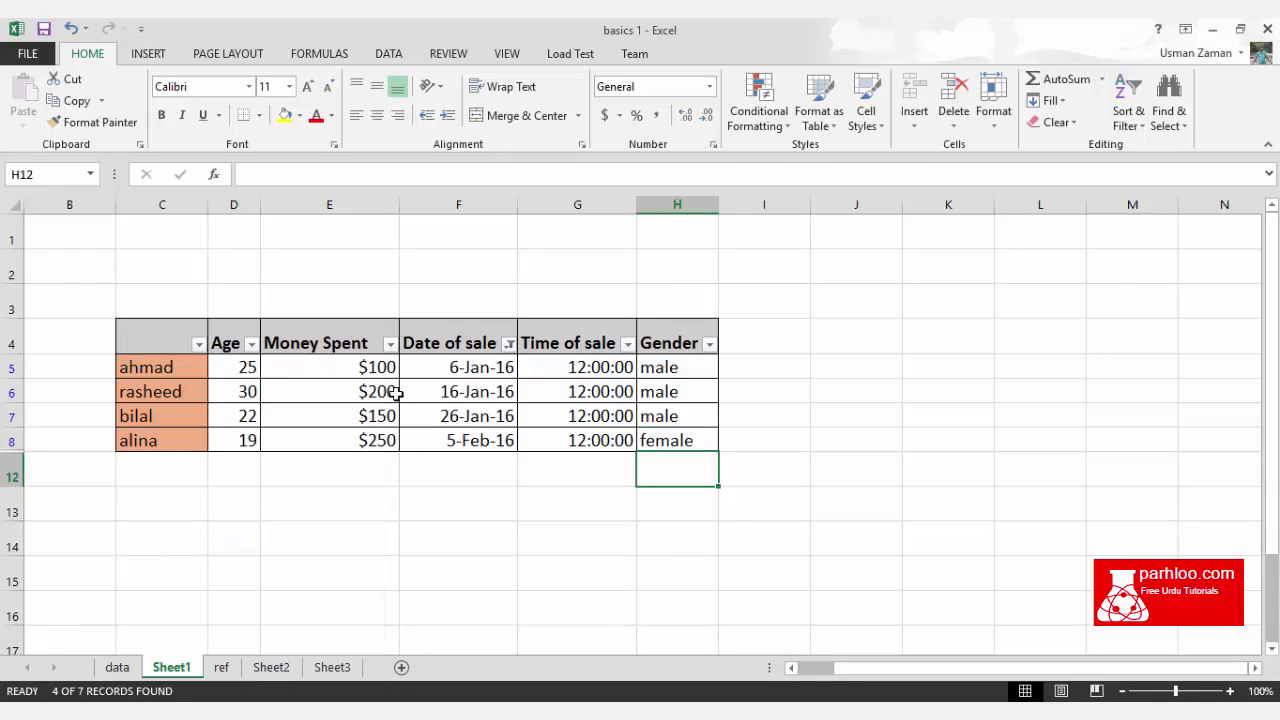
{"action": "left_click", "coordinate": [390, 344]}
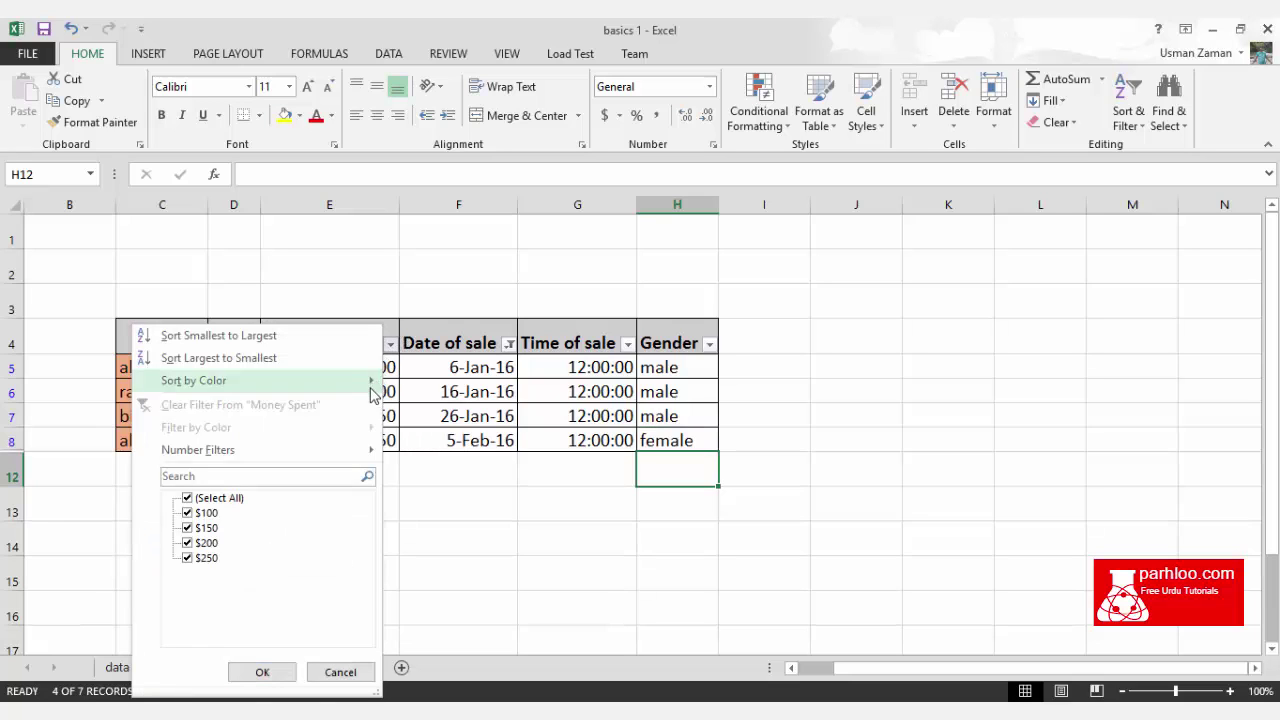
{"action": "mouse_move", "coordinate": [198, 450]}
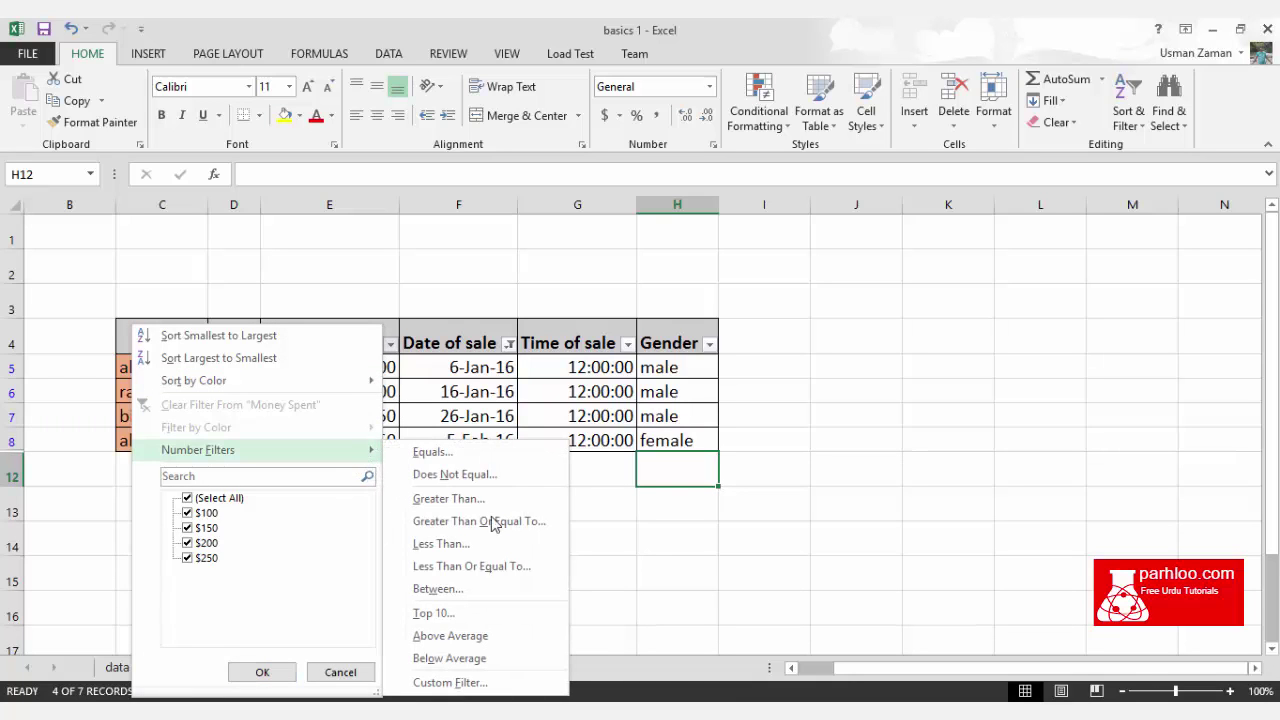
{"action": "left_click", "coordinate": [583, 588]}
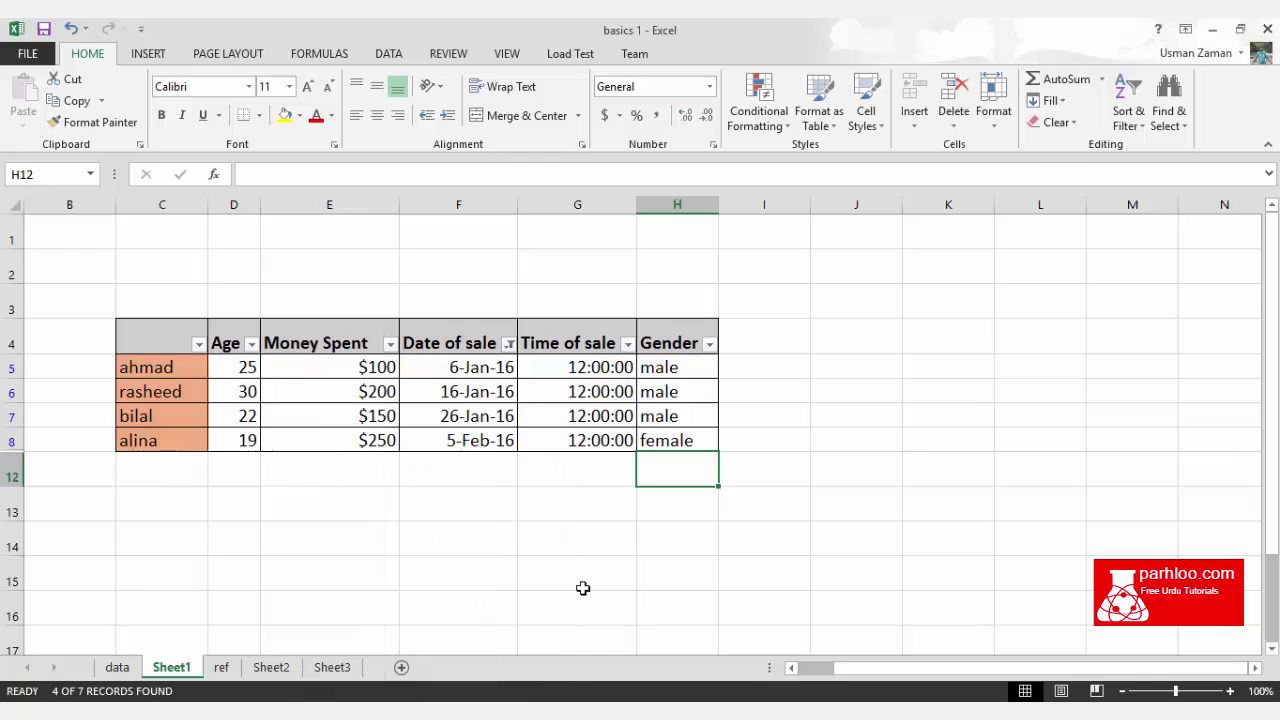
{"action": "left_click", "coordinate": [390, 343]}
{"action": "left_click", "coordinate": [410, 508]}
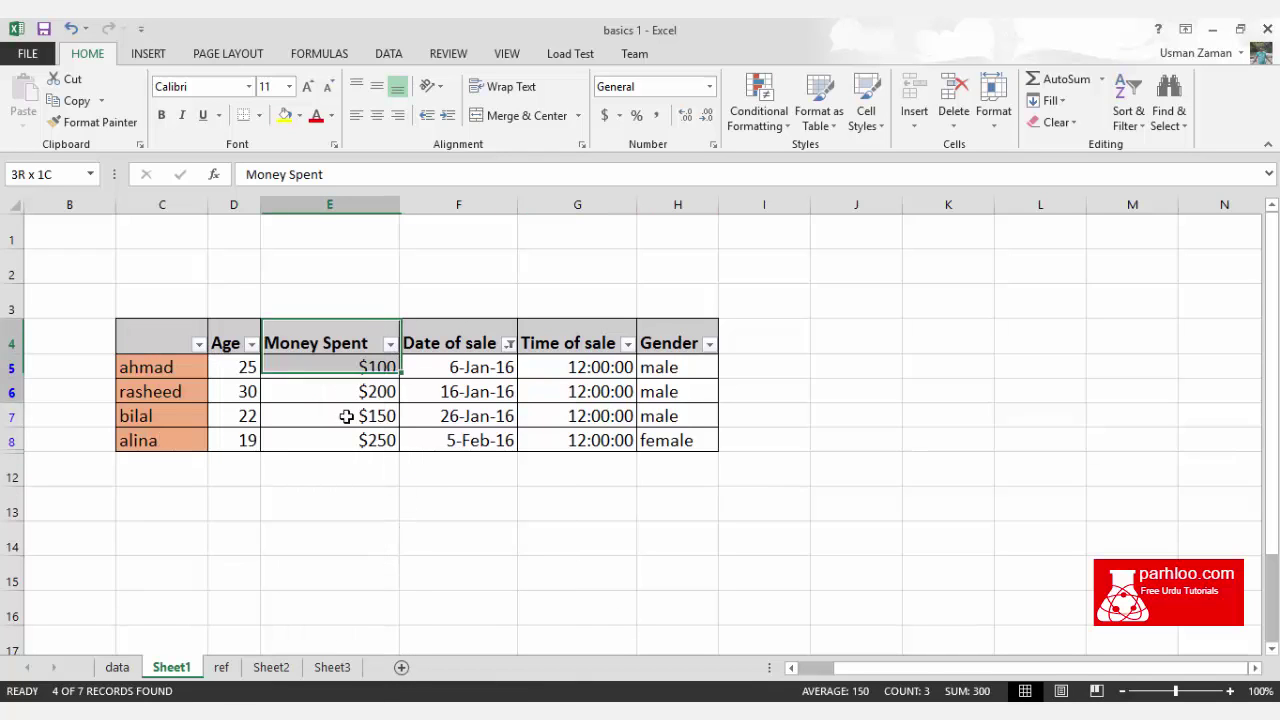
{"action": "left_click_drag", "start_coordinate": [341, 344], "coordinate": [345, 440]}
Step: Clear all filters so every sales row shows again
{"action": "left_click", "coordinate": [1124, 106]}
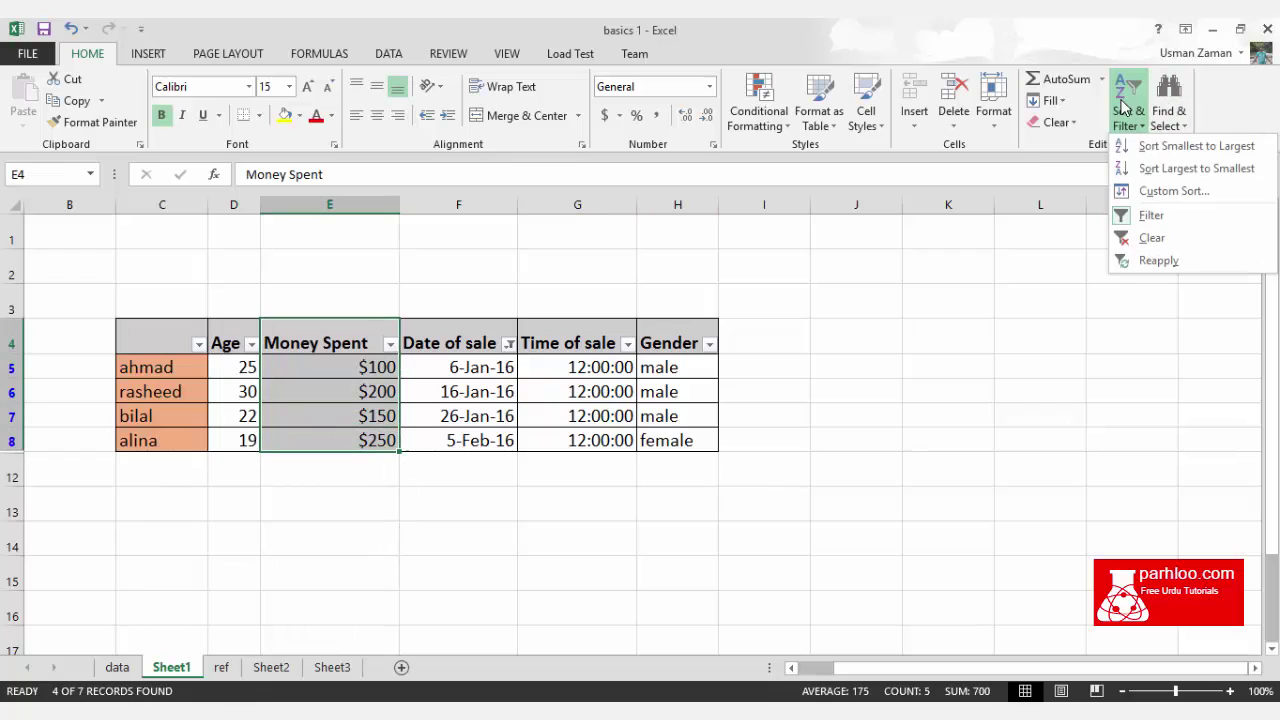
{"action": "left_click", "coordinate": [1152, 238]}
{"action": "left_click", "coordinate": [1057, 331]}
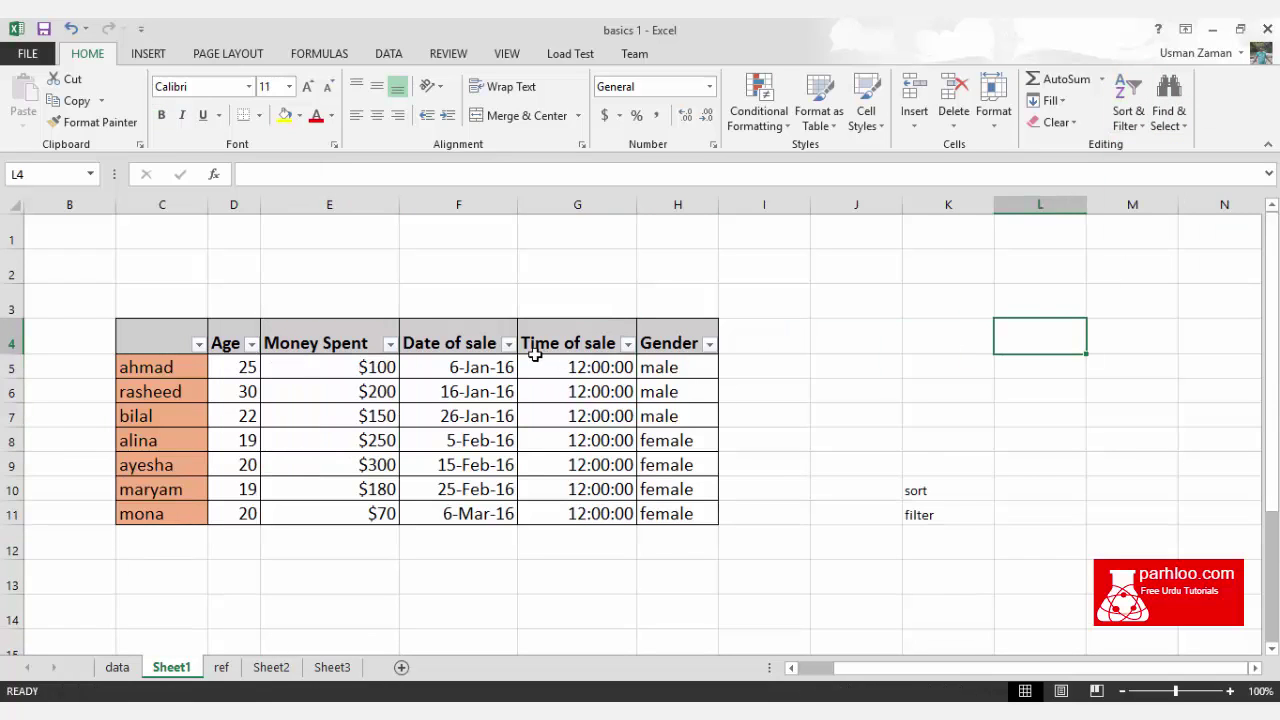
{"action": "left_click", "coordinate": [279, 575]}
Step: Filter the Gender column to show only female rows, 4 of 7 records
{"action": "left_click", "coordinate": [709, 344]}
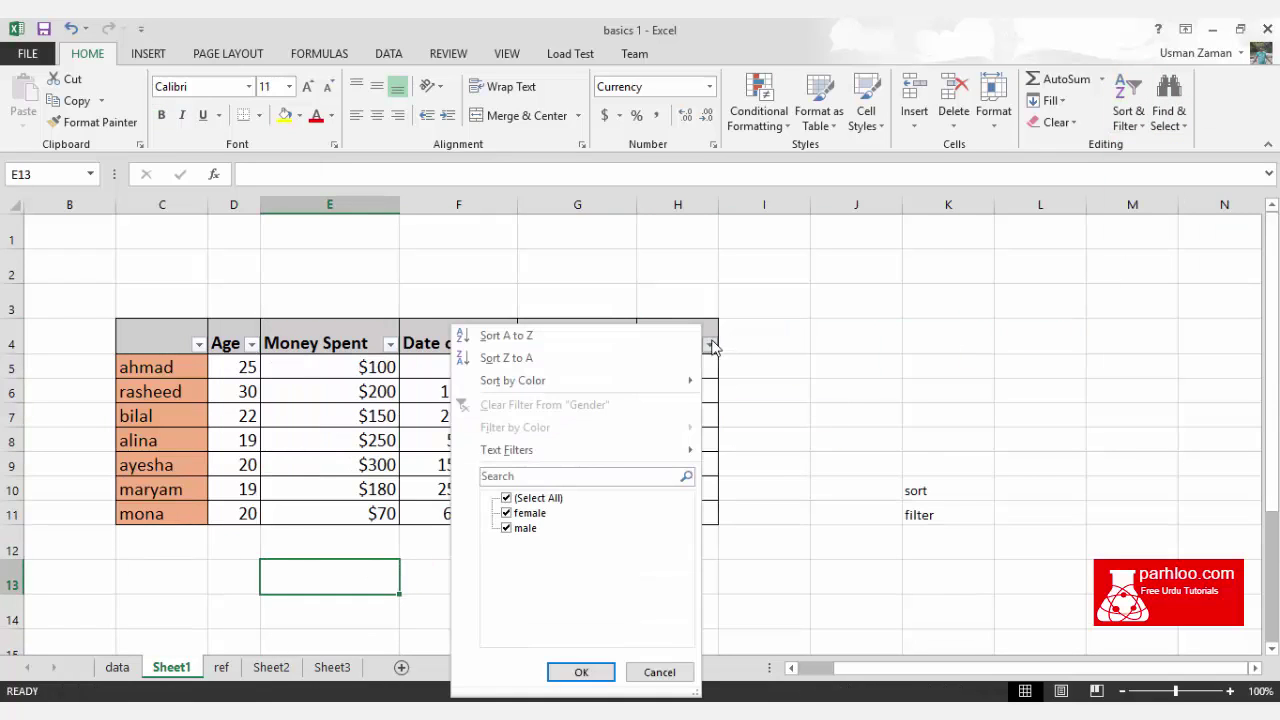
{"action": "left_click", "coordinate": [525, 512]}
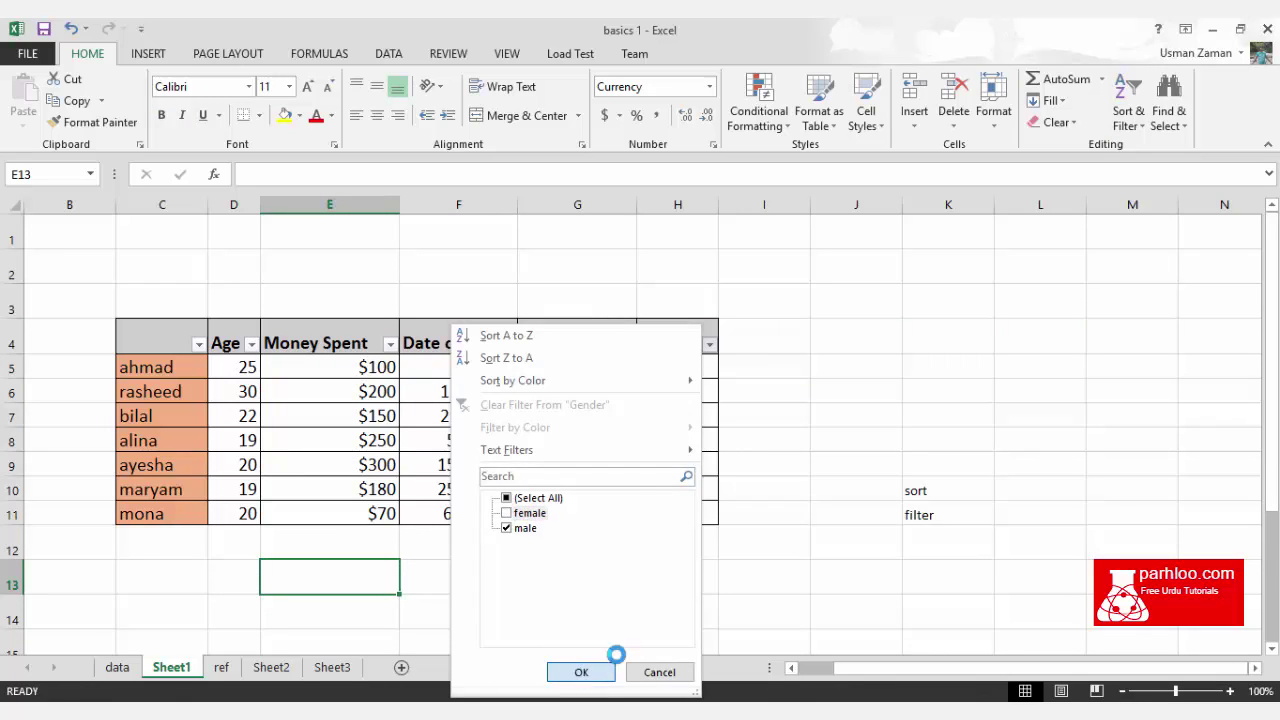
{"action": "left_click", "coordinate": [581, 672]}
{"action": "left_click", "coordinate": [839, 501]}
{"action": "left_click", "coordinate": [709, 344]}
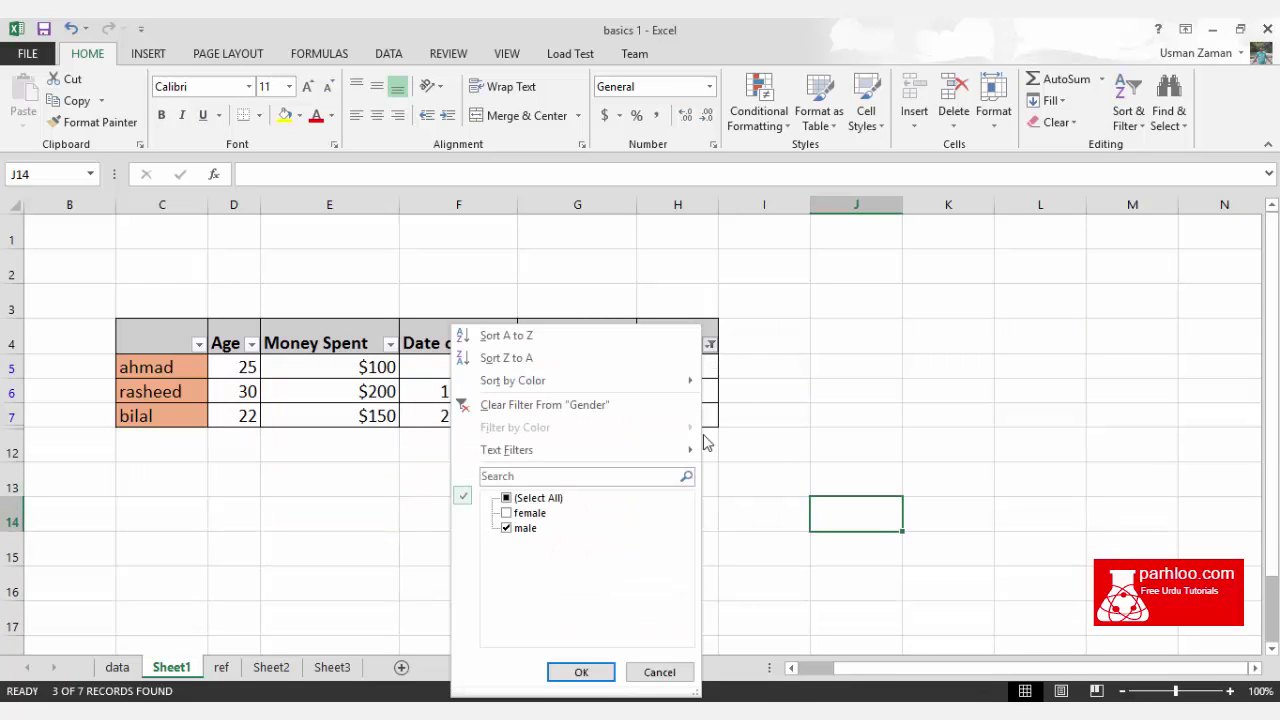
{"action": "left_click", "coordinate": [527, 512]}
{"action": "left_click", "coordinate": [527, 528]}
{"action": "left_click", "coordinate": [581, 672]}
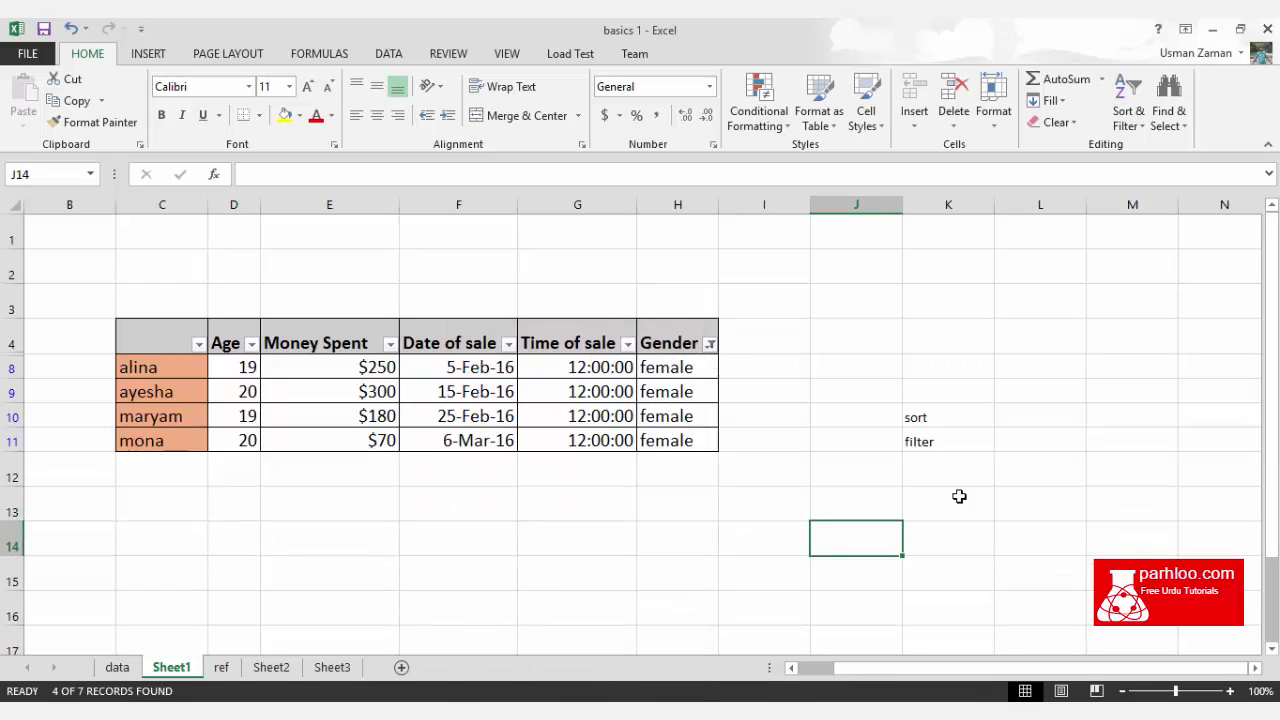
Step: Delete the sort and filter notes in K10:K11 beside the table
{"action": "left_click", "coordinate": [975, 388]}
{"action": "key", "text": "Down"}
{"action": "key", "text": "Down"}
{"action": "key", "text": "Down"}
{"action": "left_click_drag", "start_coordinate": [929, 428], "coordinate": [943, 474]}
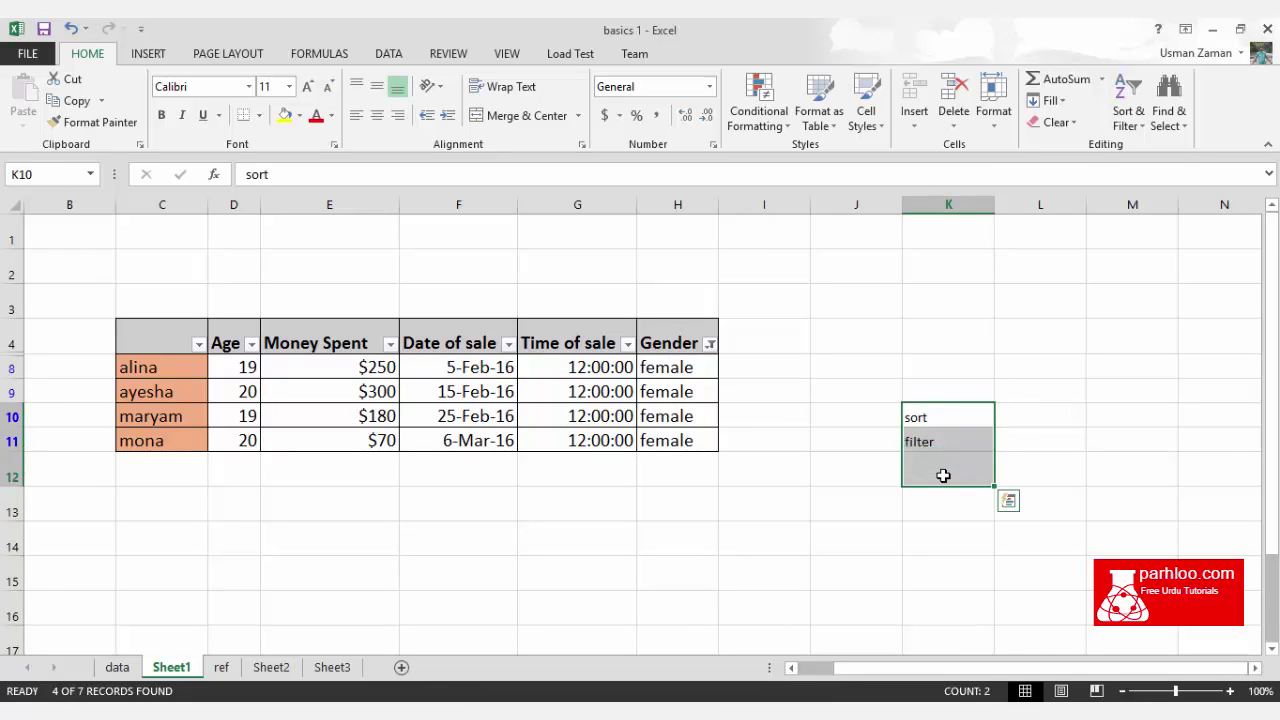
{"action": "key", "text": "Delete"}
{"action": "left_click", "coordinate": [764, 537]}
{"action": "left_click", "coordinate": [813, 435]}
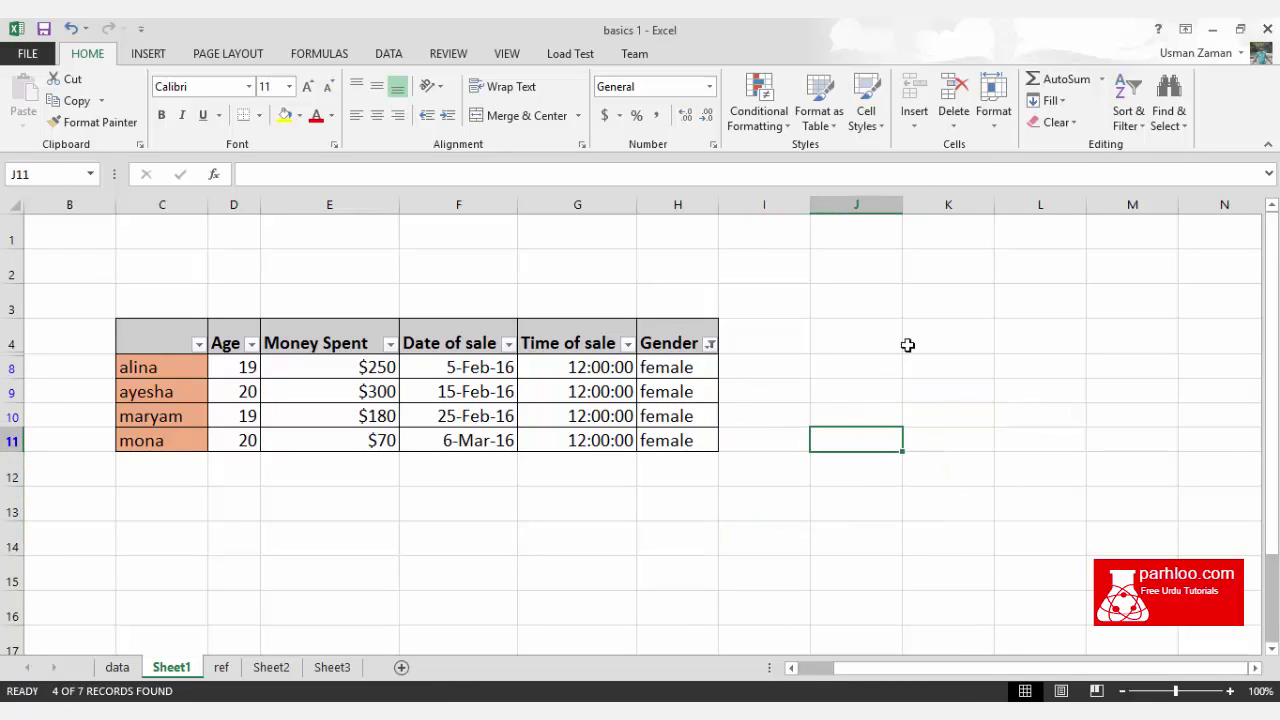